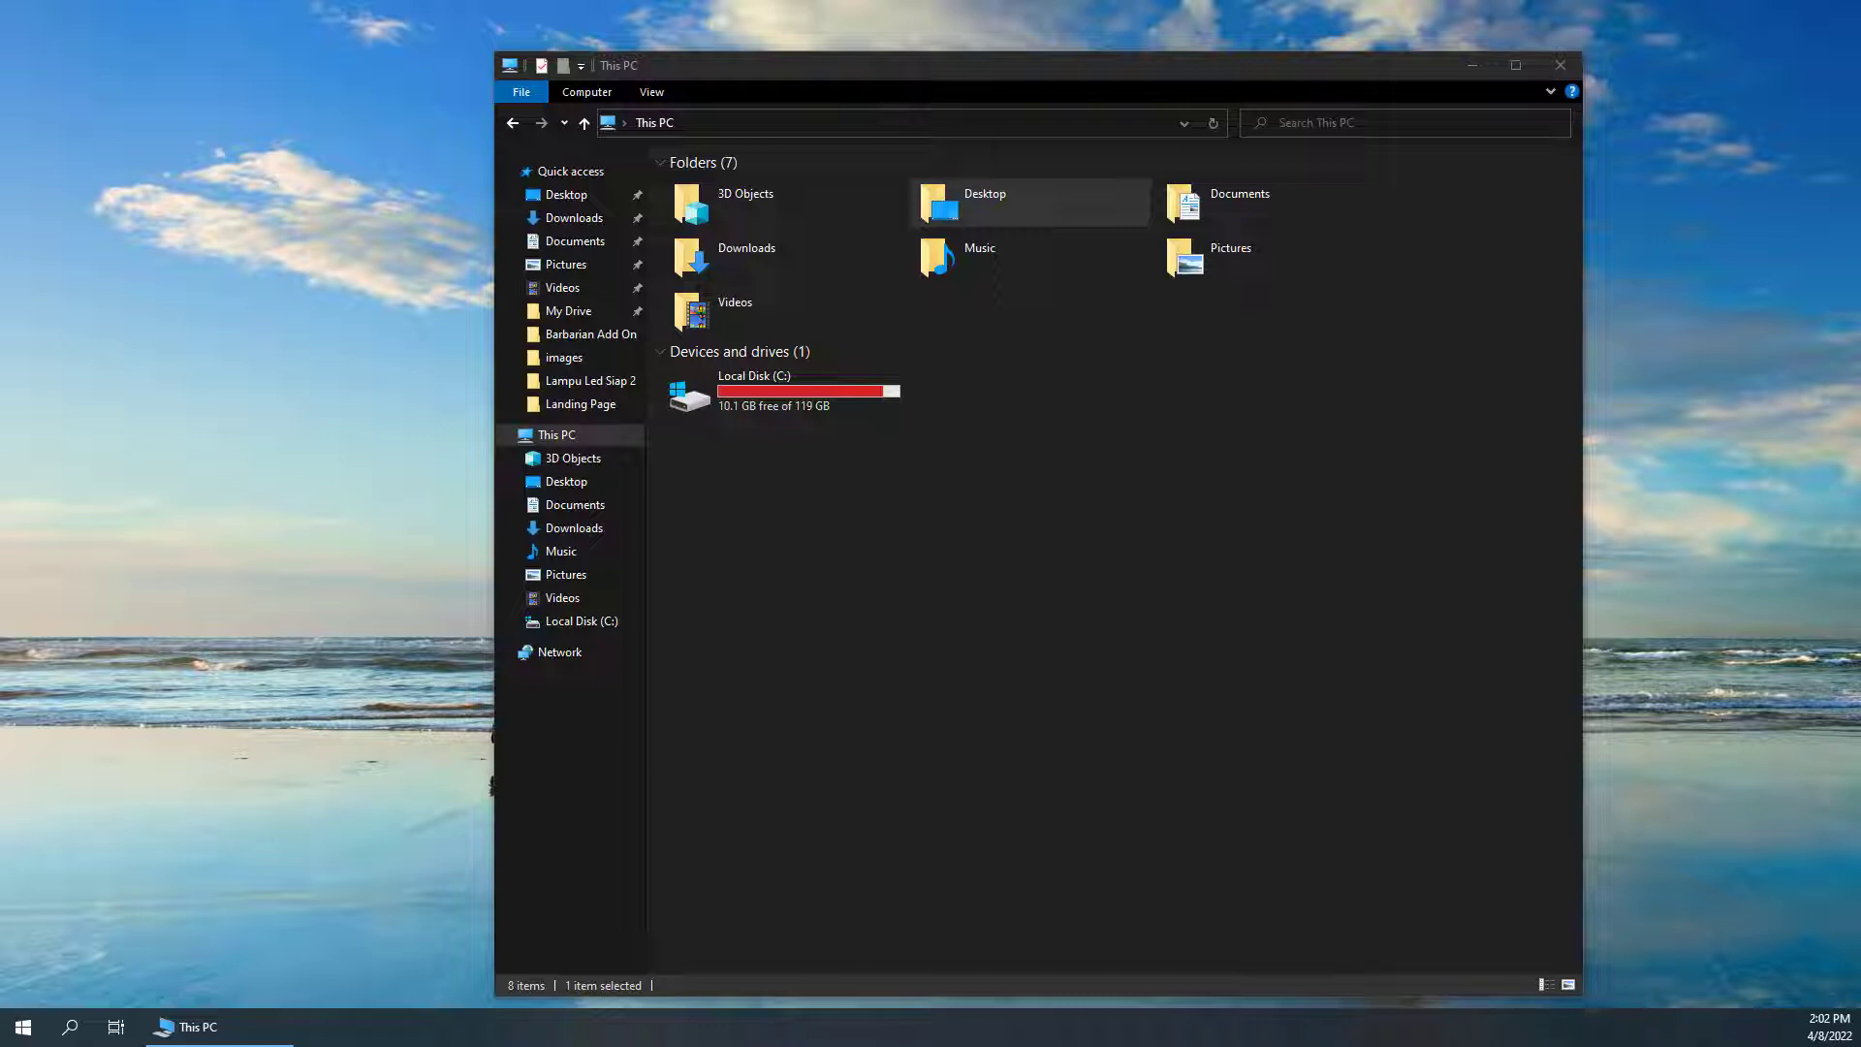
# Maximize the Chrome New Tab window over the This PC window
pyautogui.moveTo(1144, 1045); pyautogui.dragTo(743, 29)
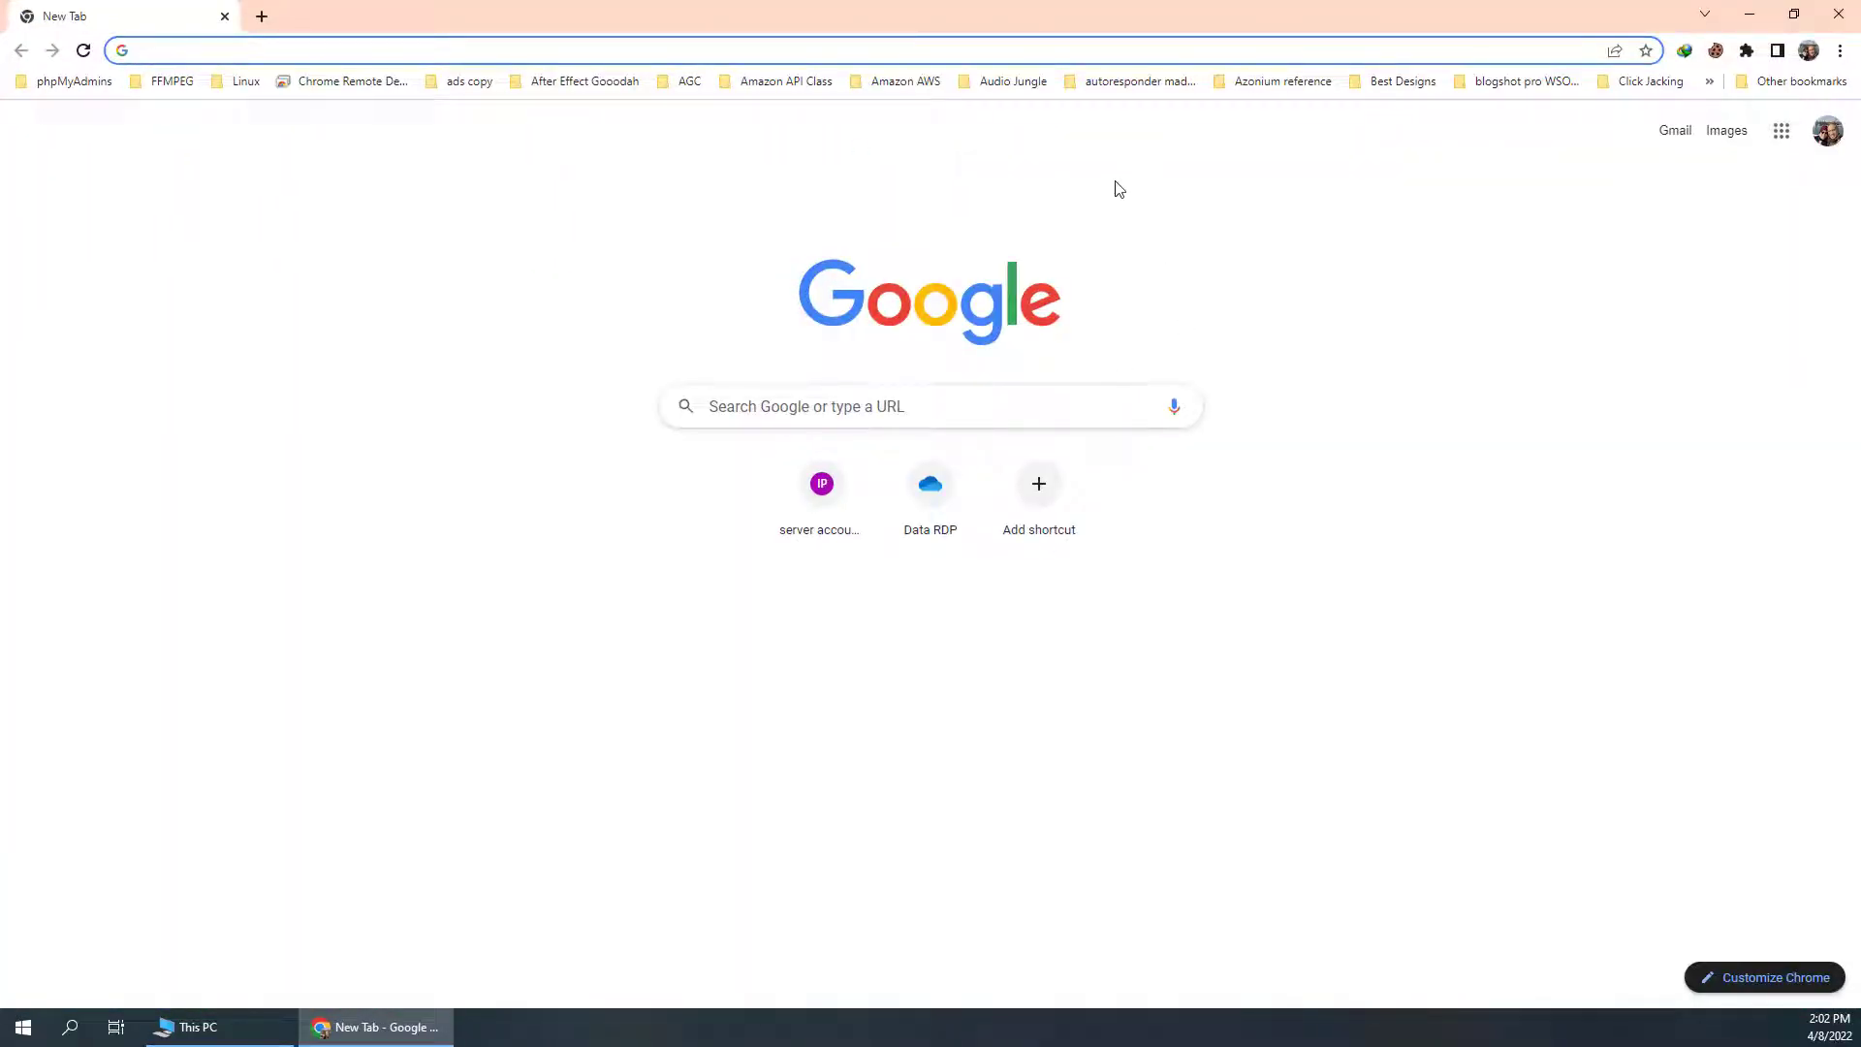
pyautogui.click(1808, 50)
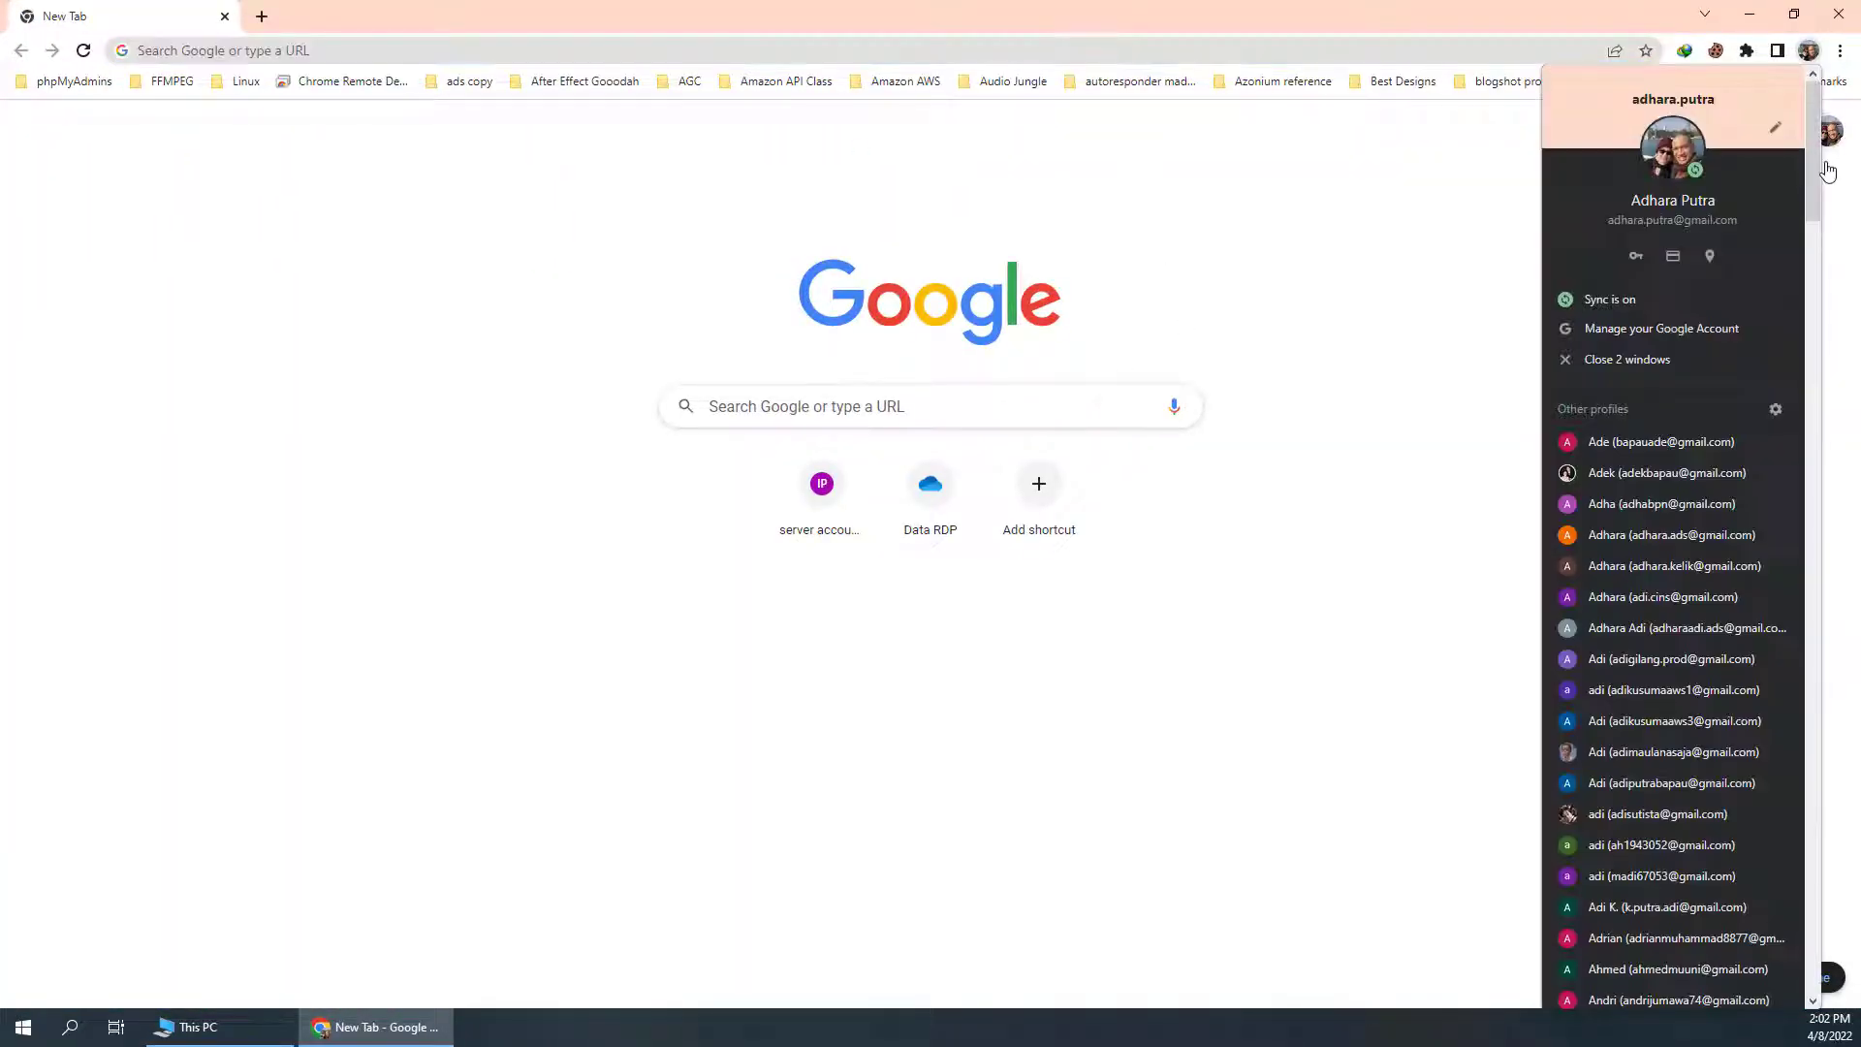
pyautogui.scroll(-15, 1729, 486)
pyautogui.scroll(-20, 1724, 492)
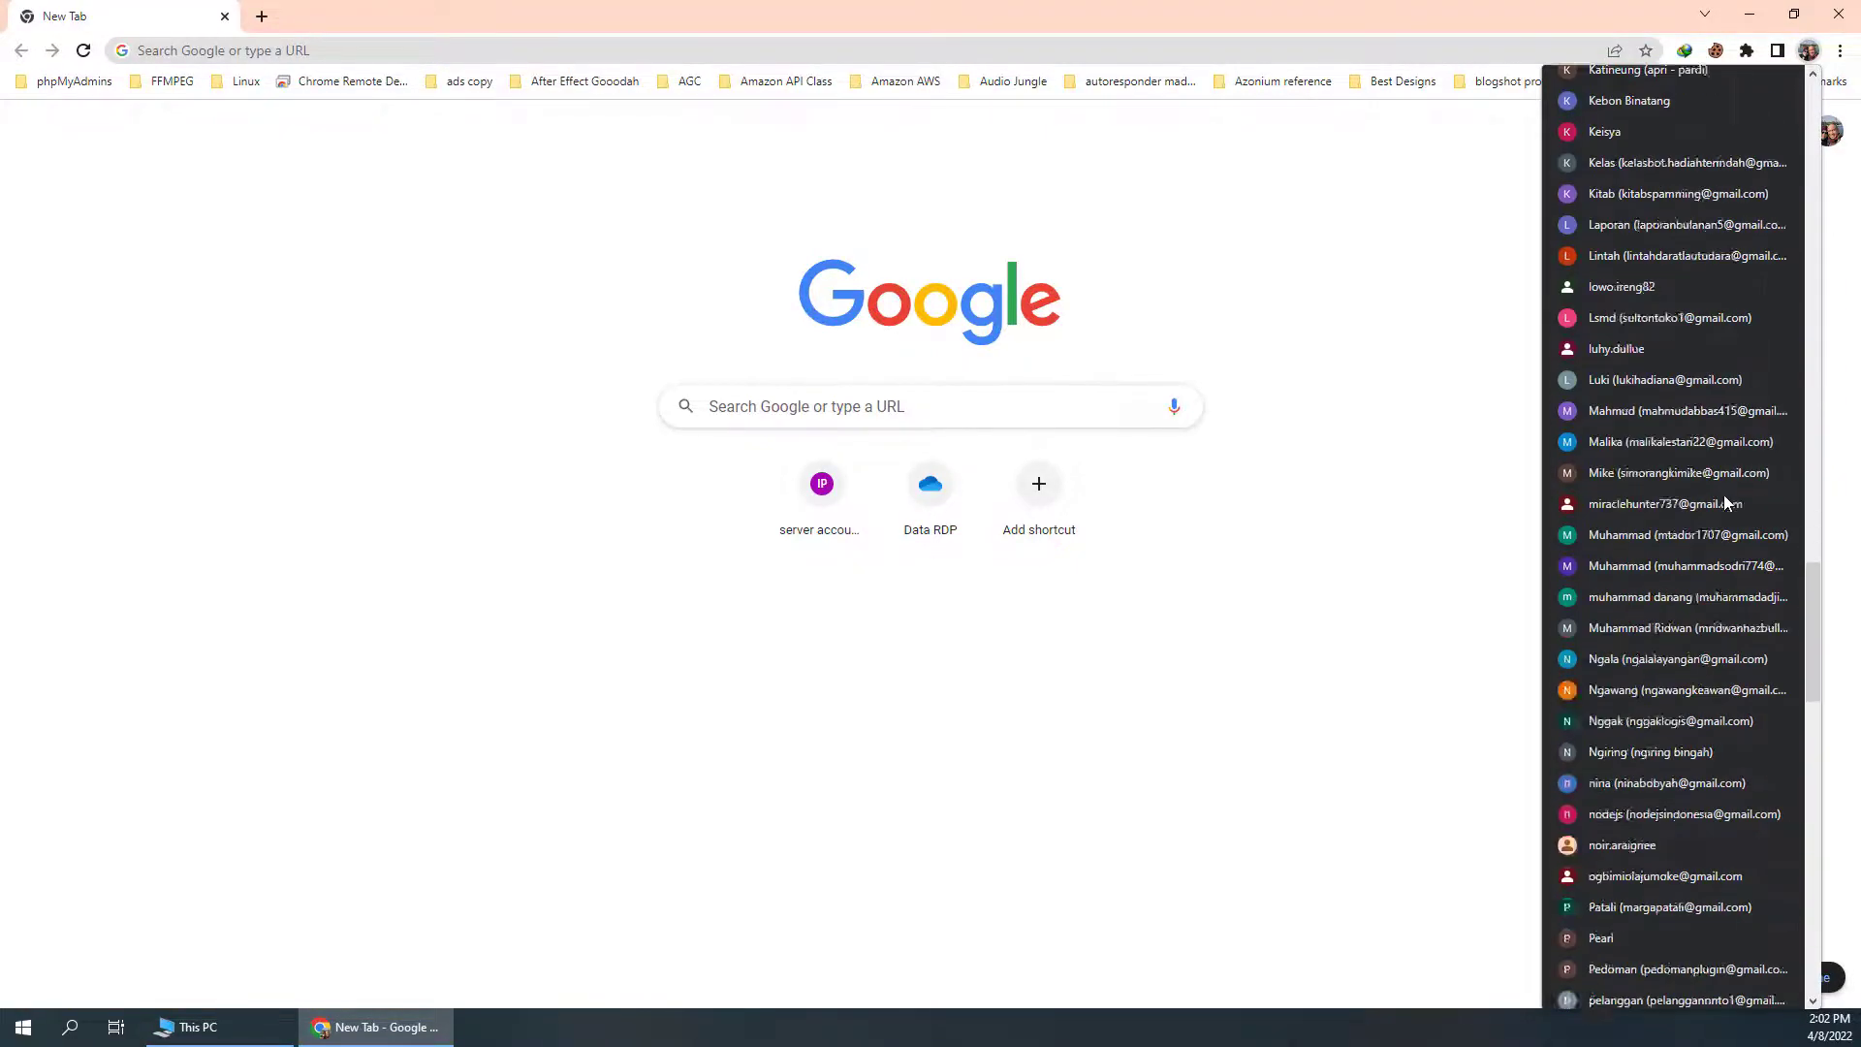
pyautogui.scroll(20, 1718, 506)
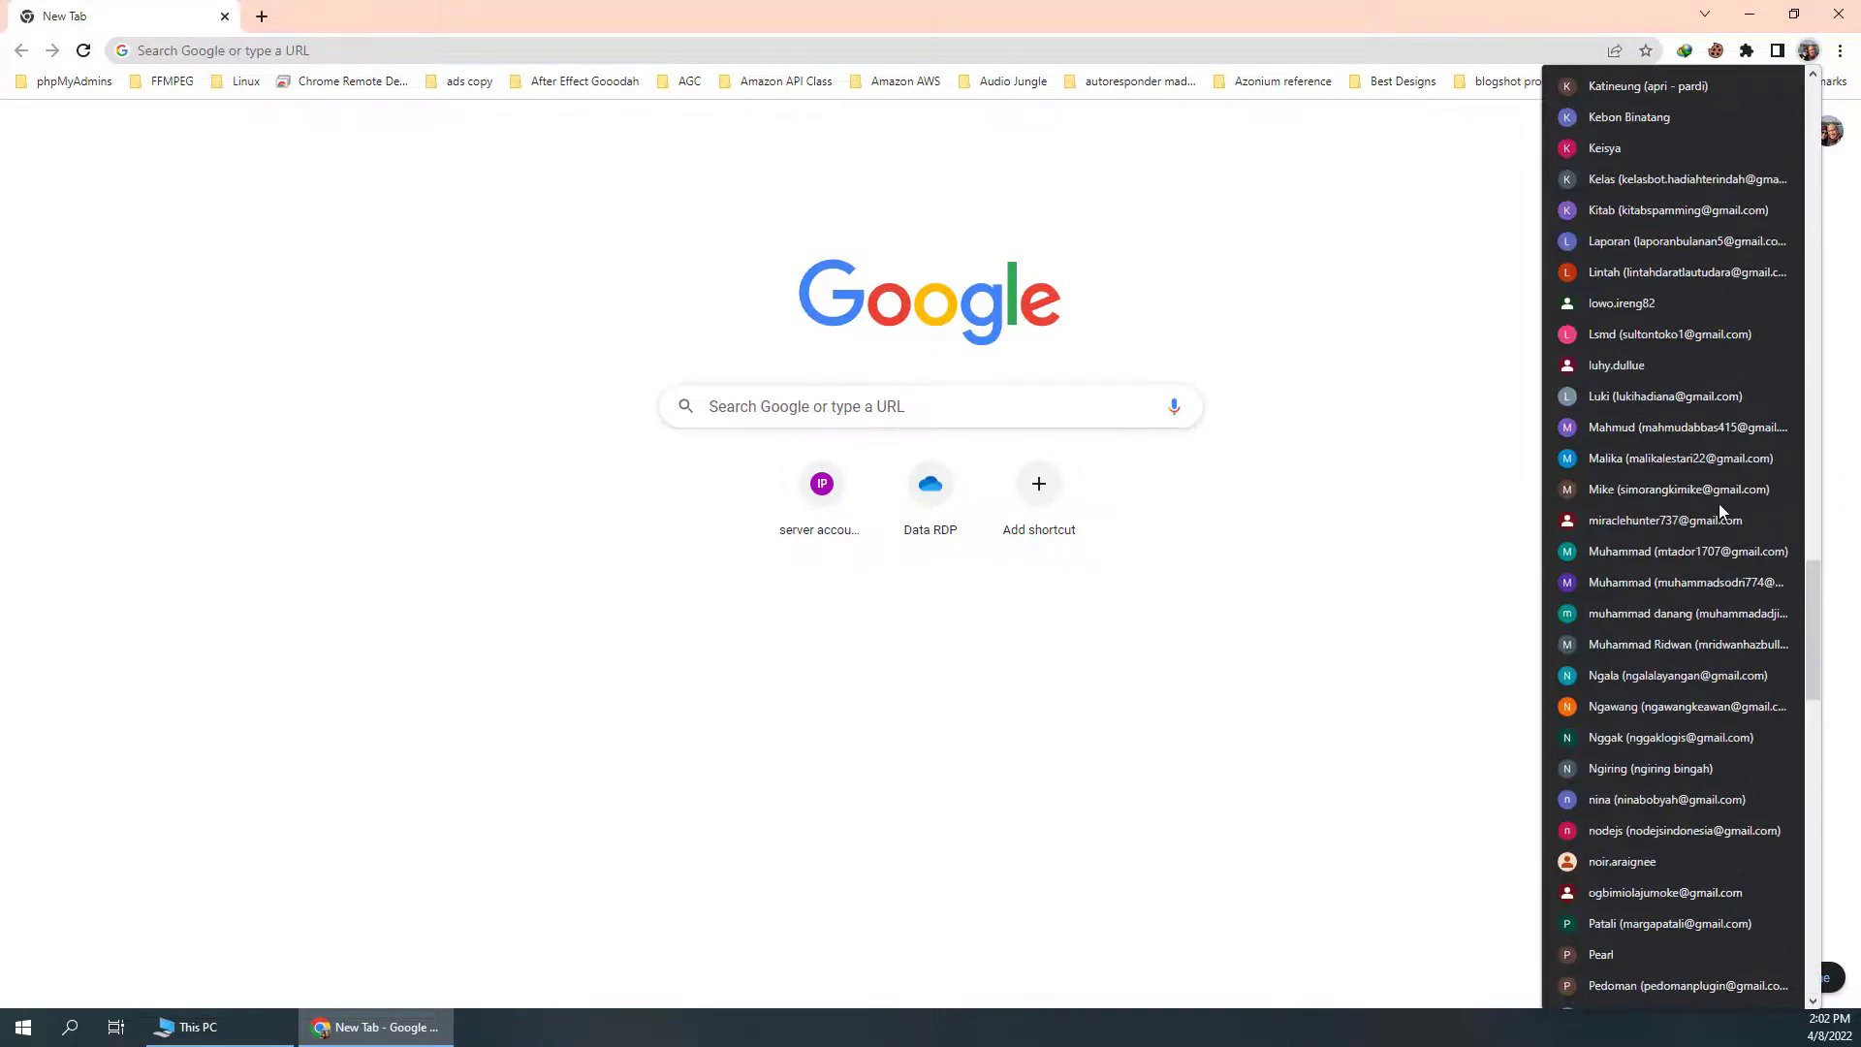
pyautogui.scroll(5, 1718, 503)
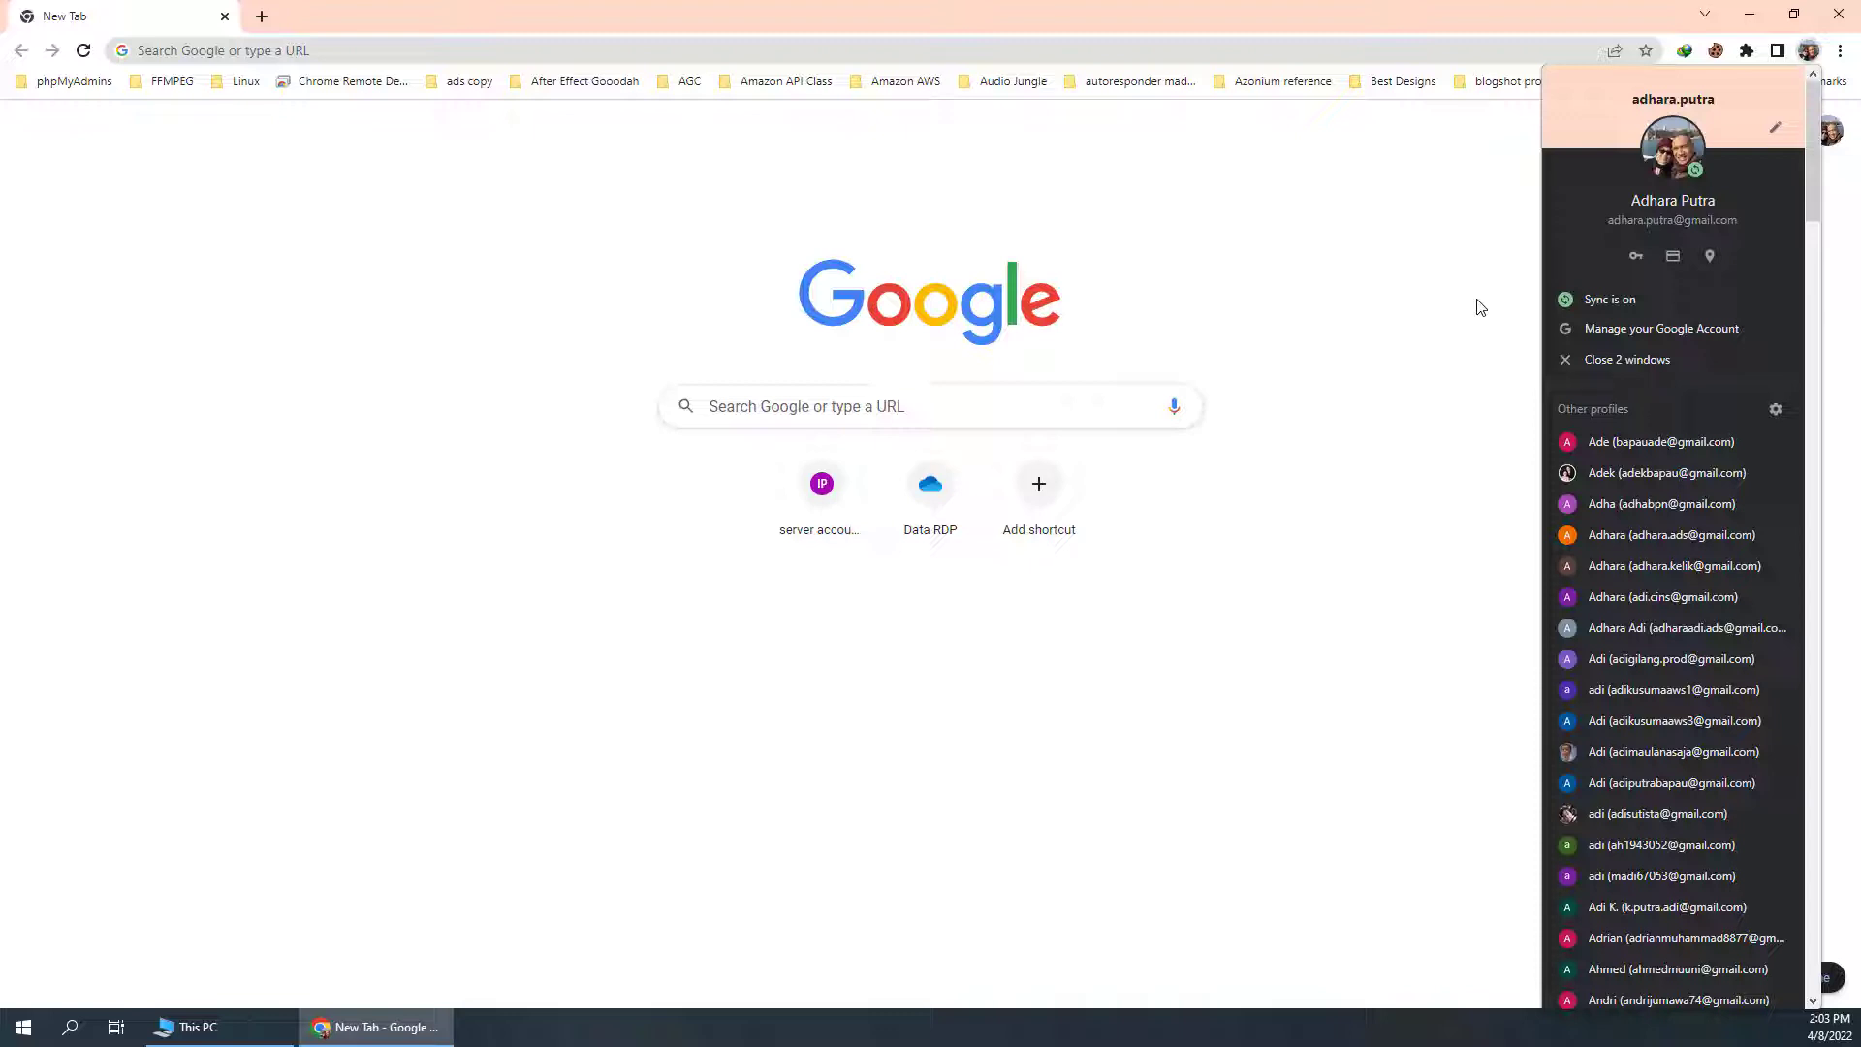
pyautogui.click(1380, 191)
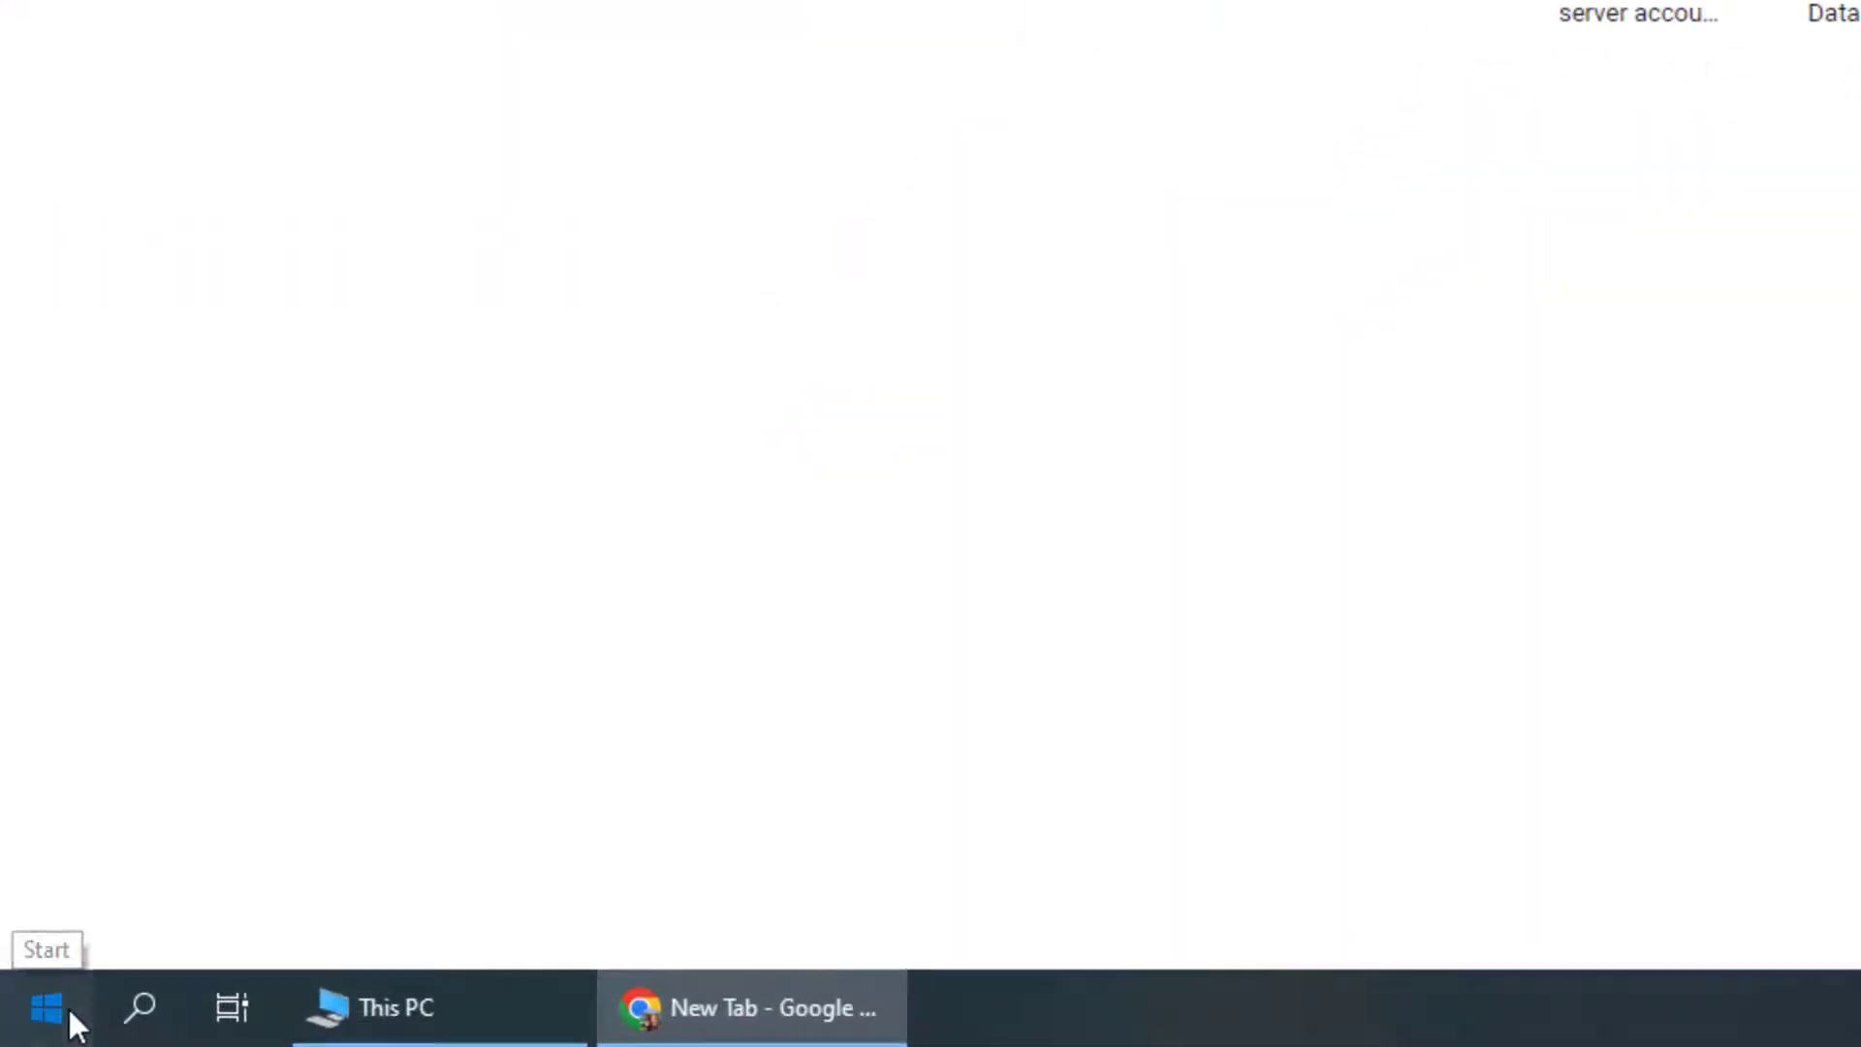
pyautogui.click(68, 1008)
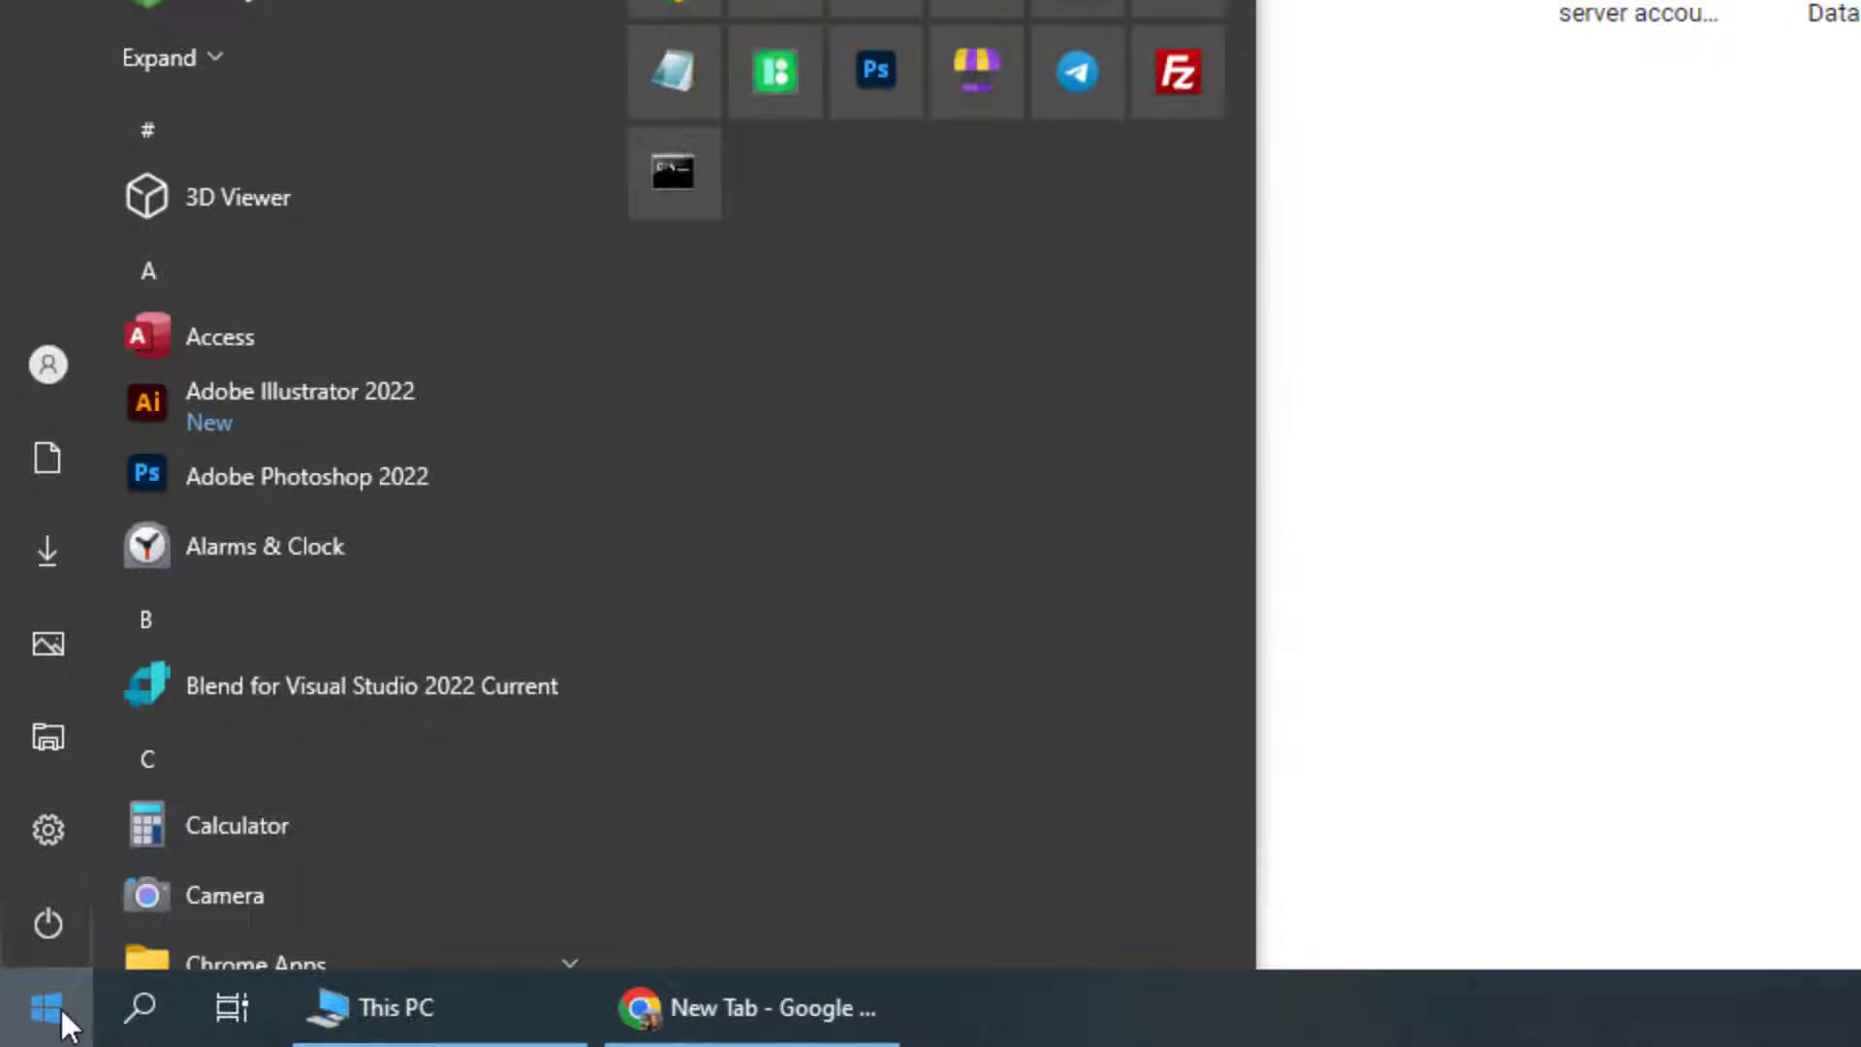
pyautogui.write('%')
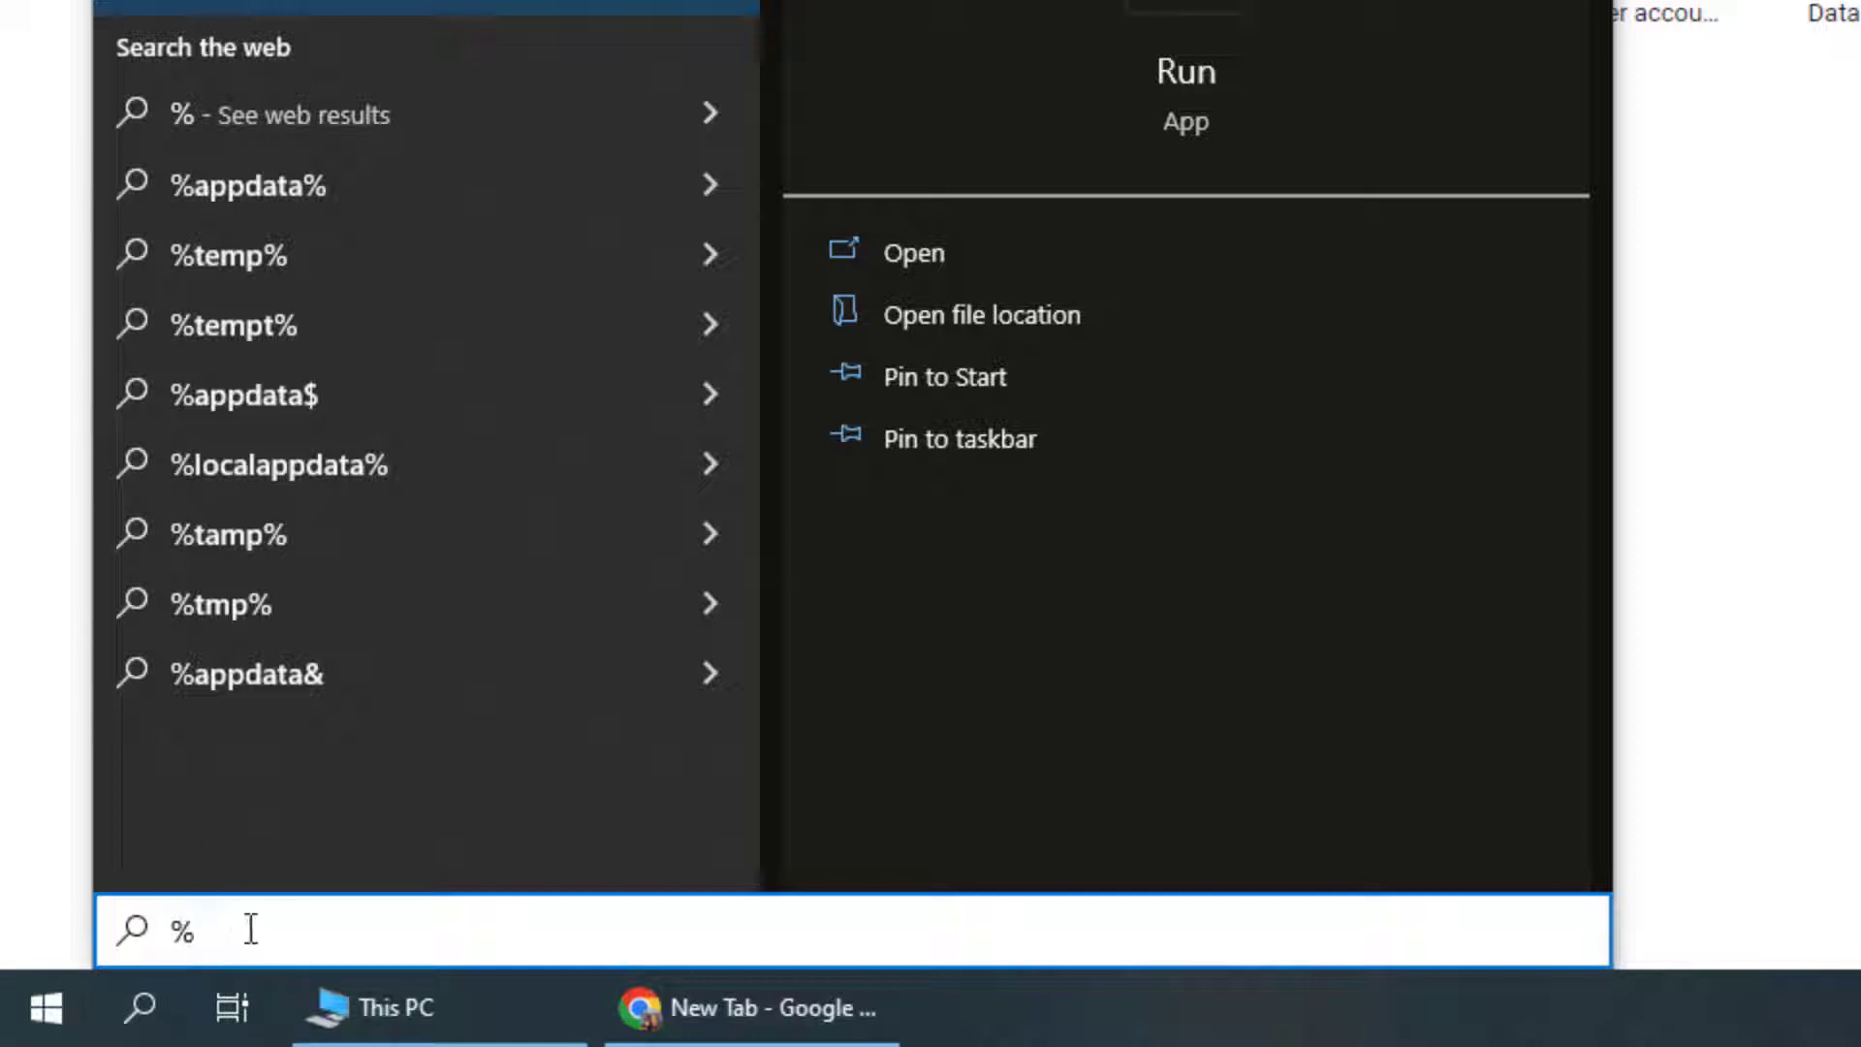
pyautogui.write('locala')
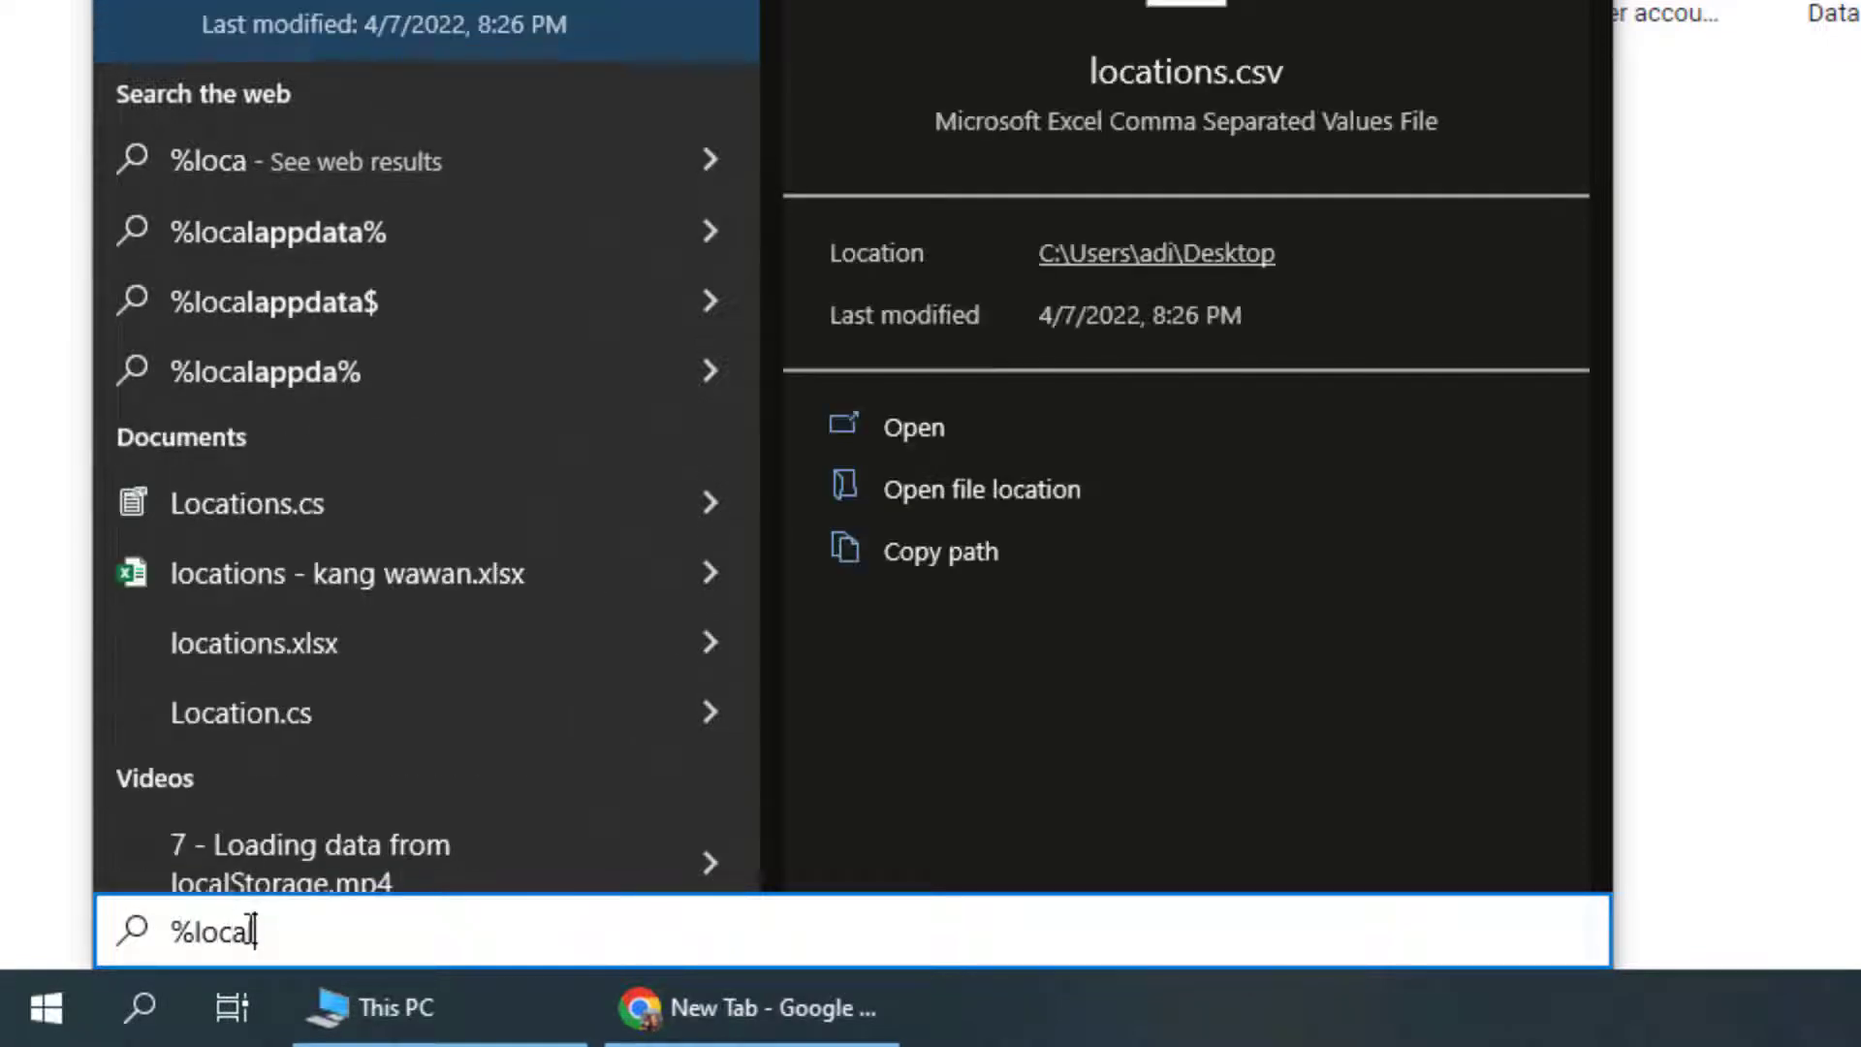
pyautogui.write('ppdata')
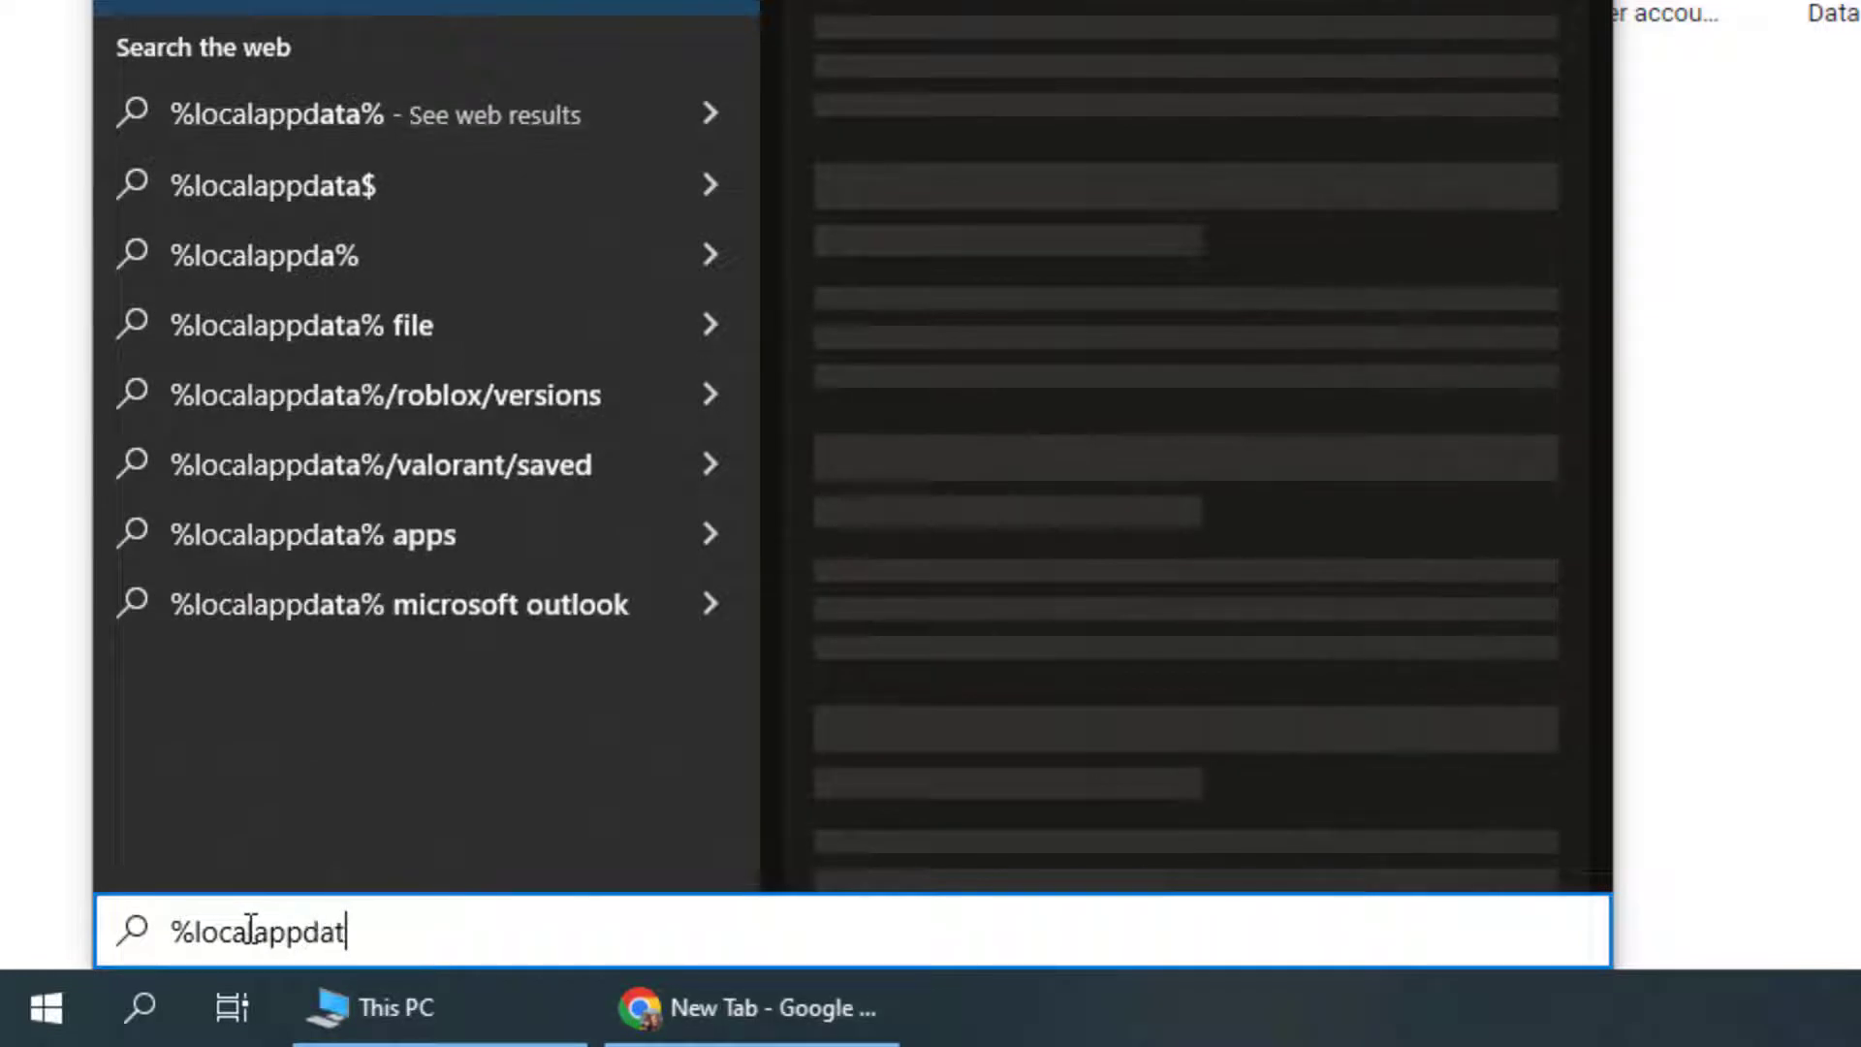
pyautogui.write('%')
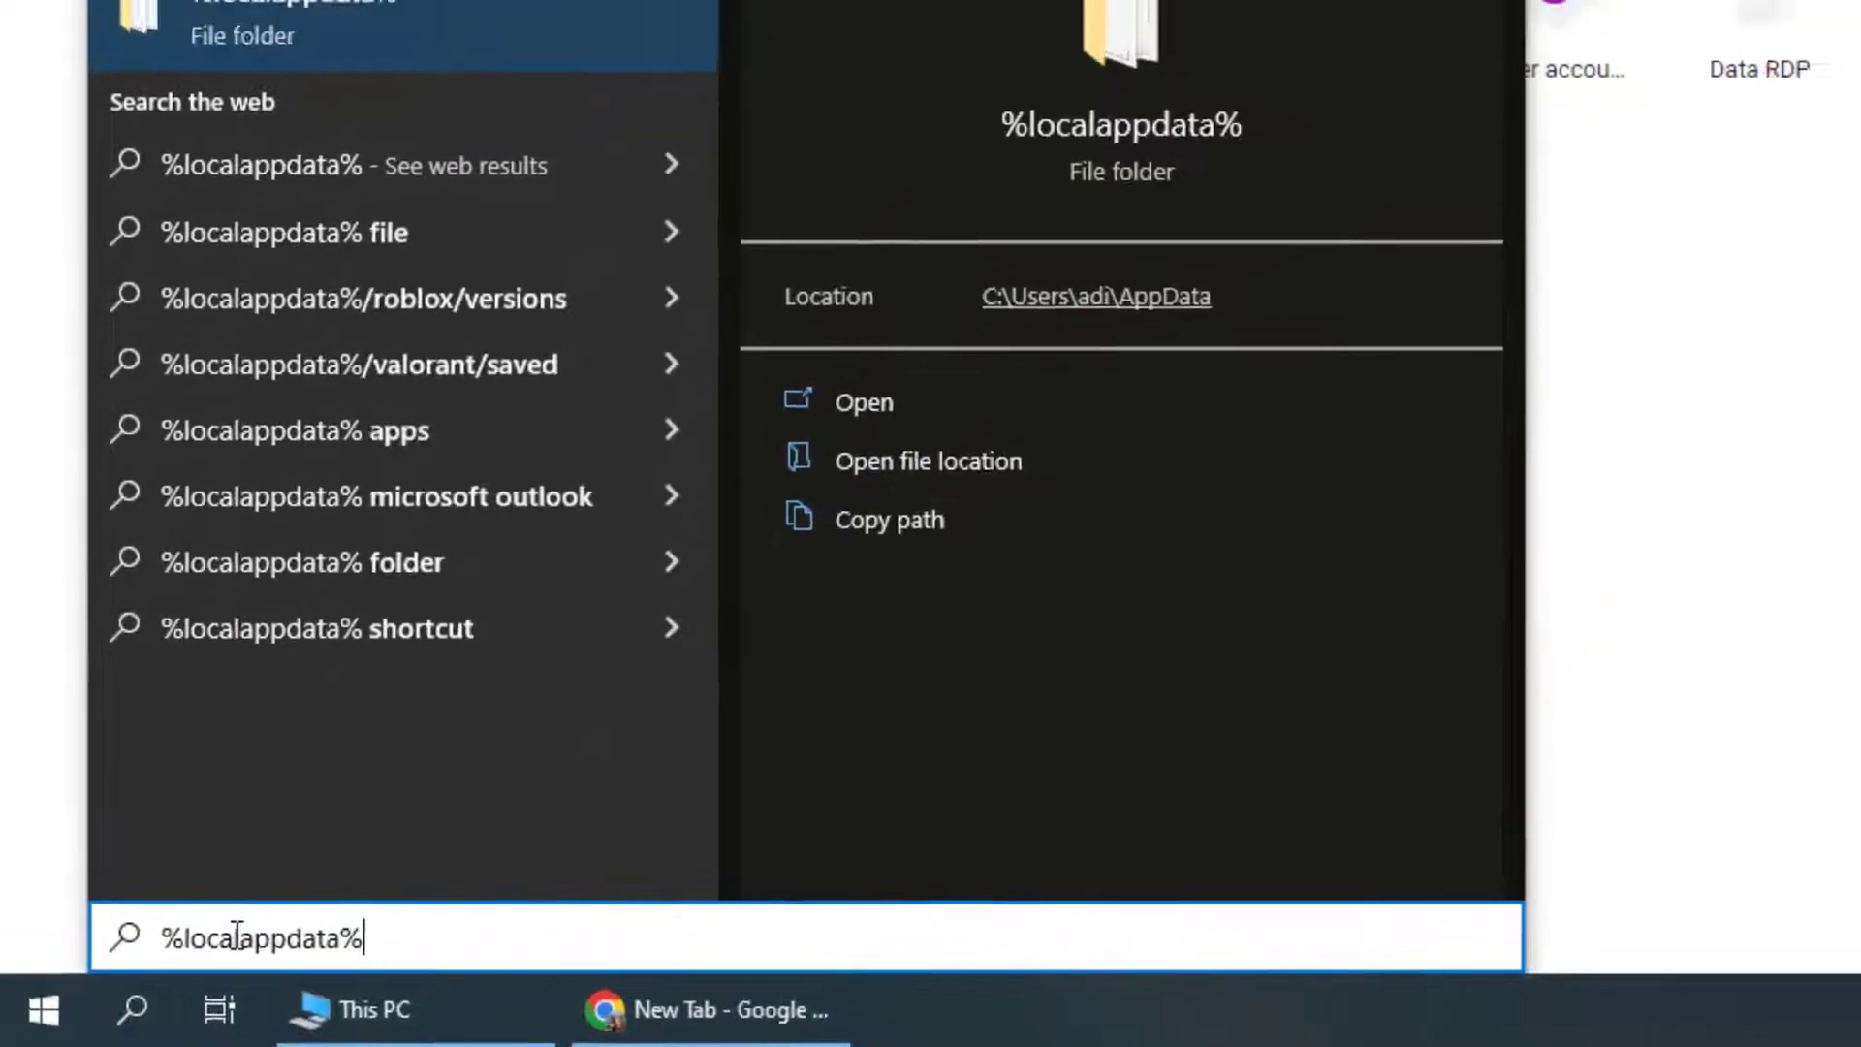
pyautogui.press('Return')
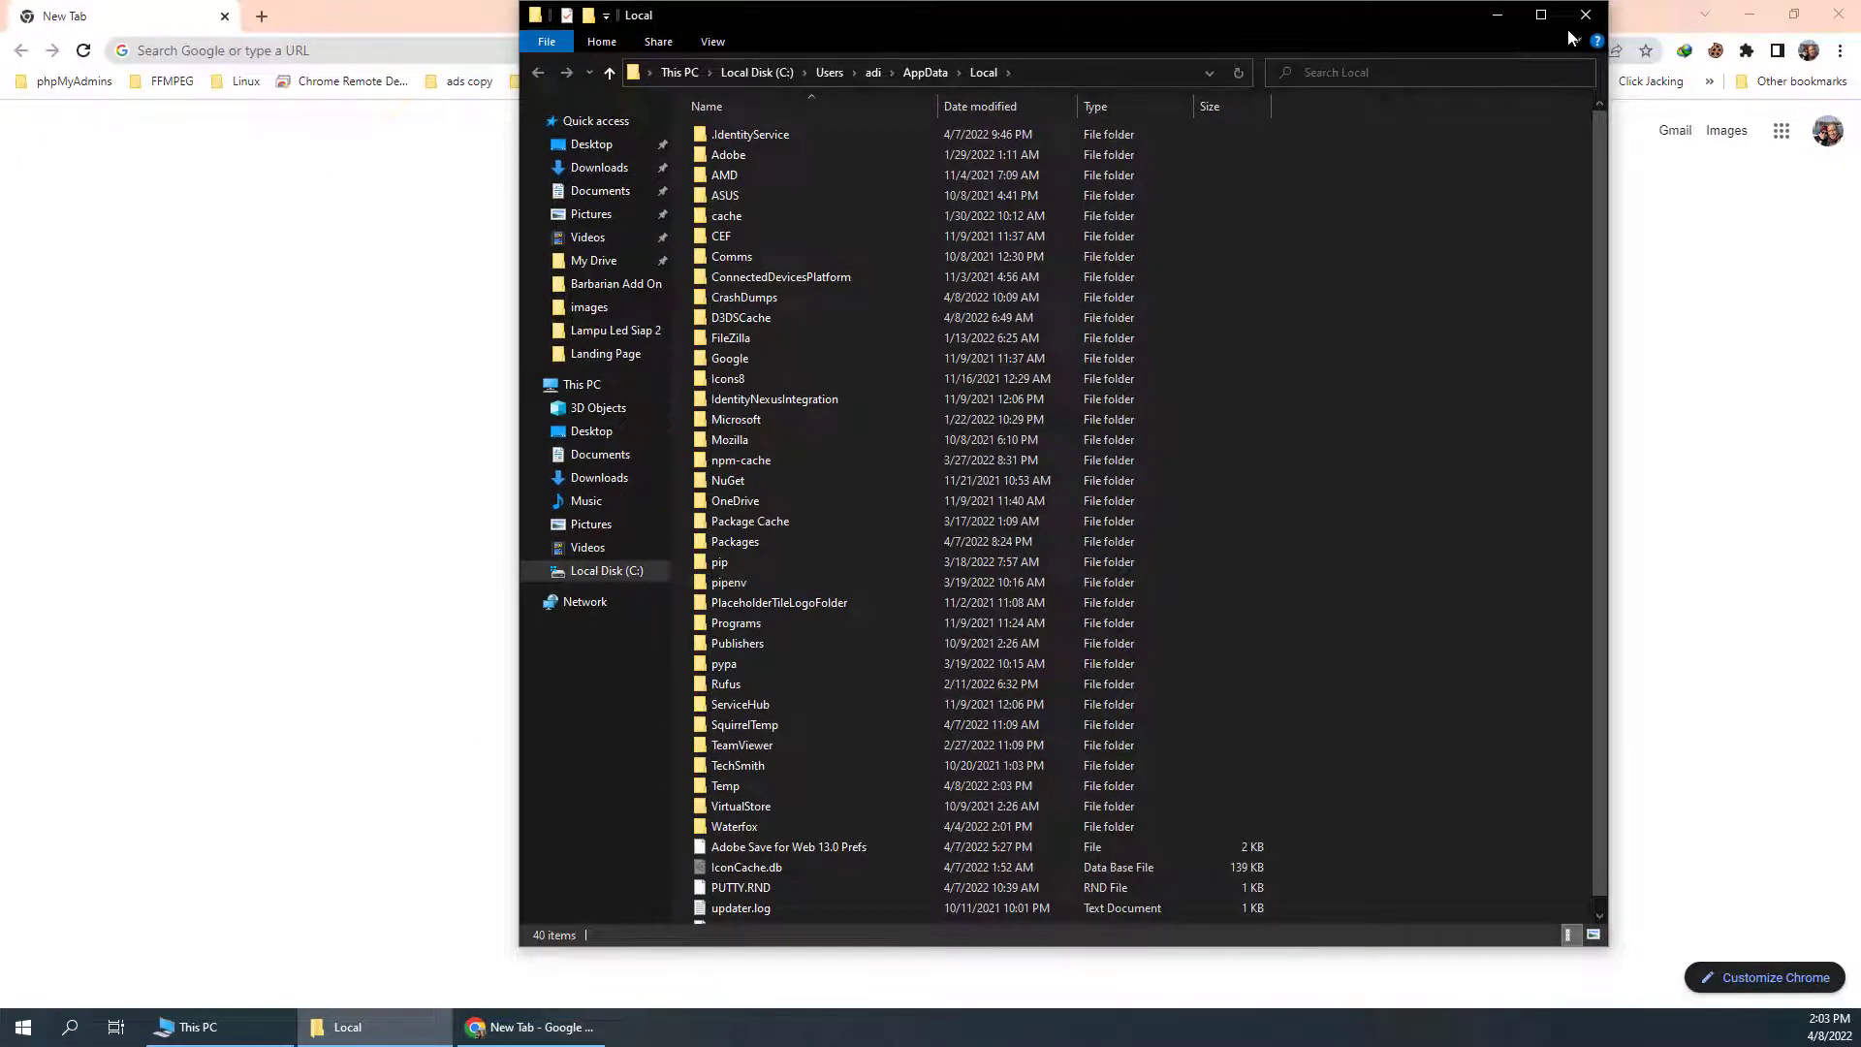
pyautogui.click(1586, 14)
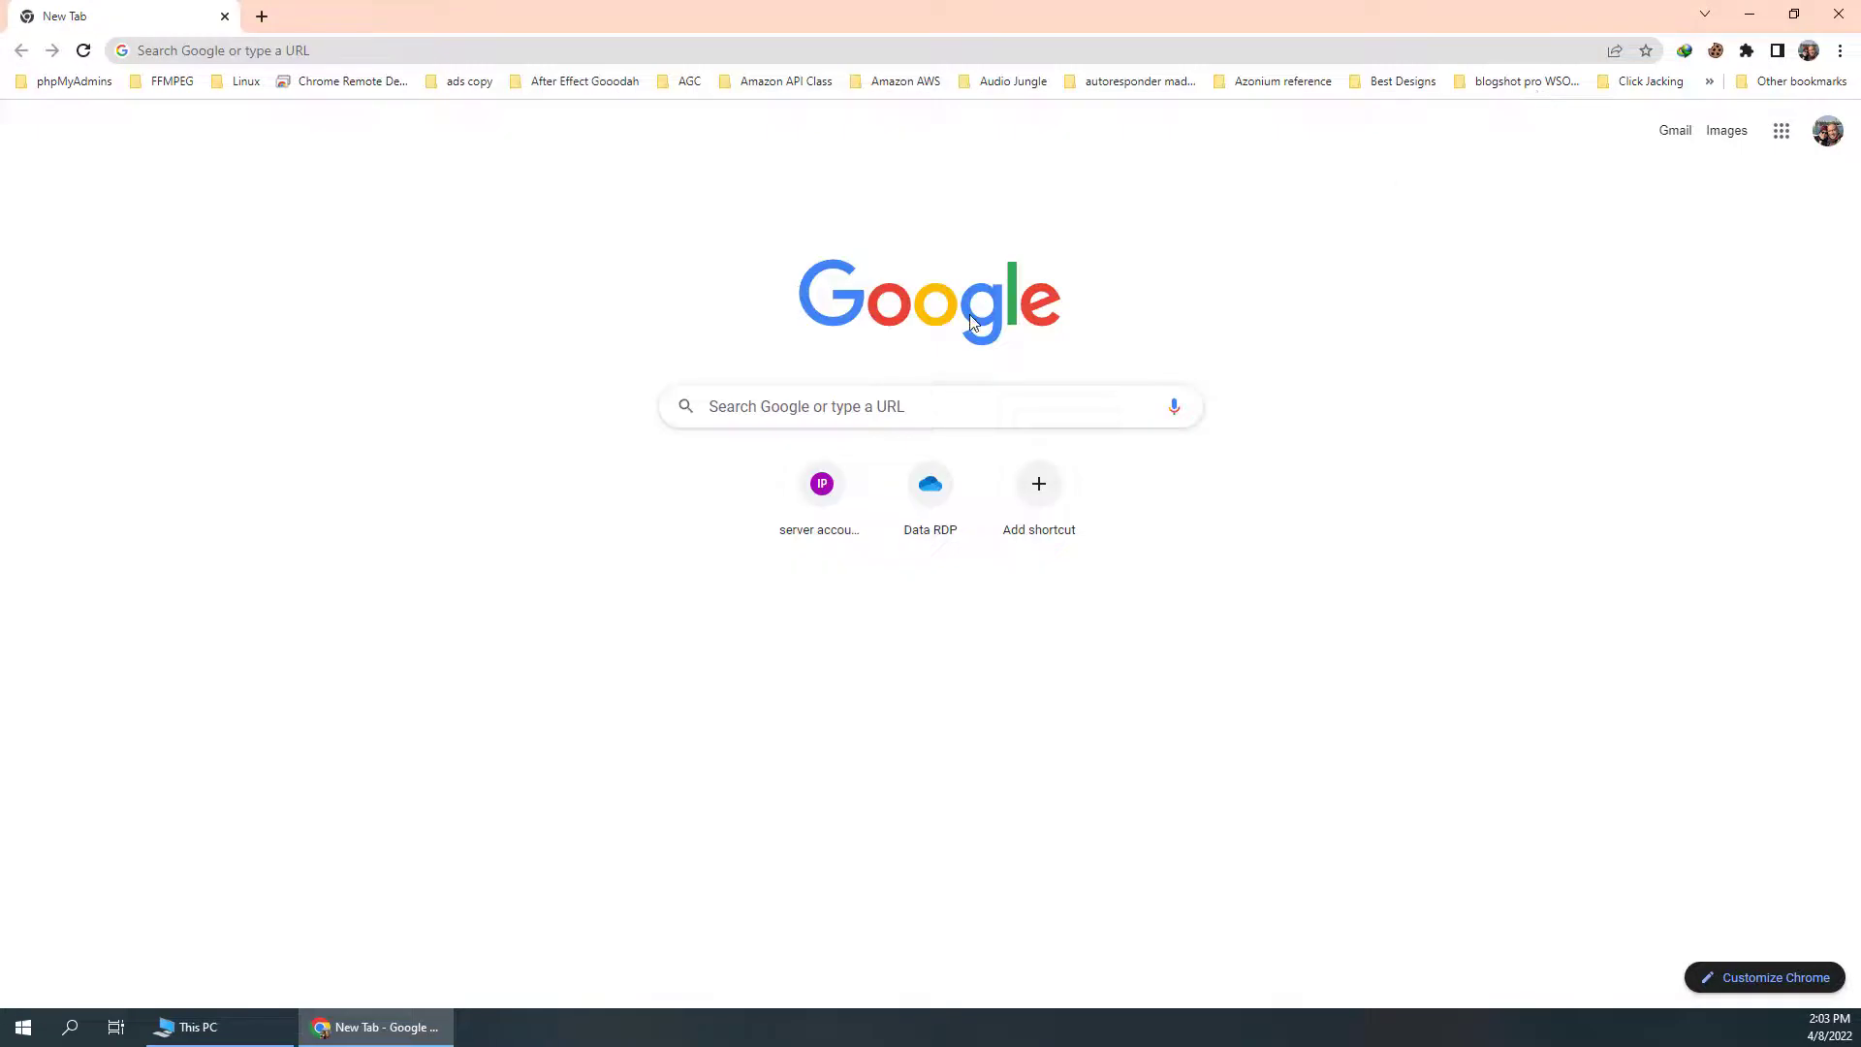
# Go to %localappdata% in a new Explorer window and show the full AppData\Local path
pyautogui.press('super+e')
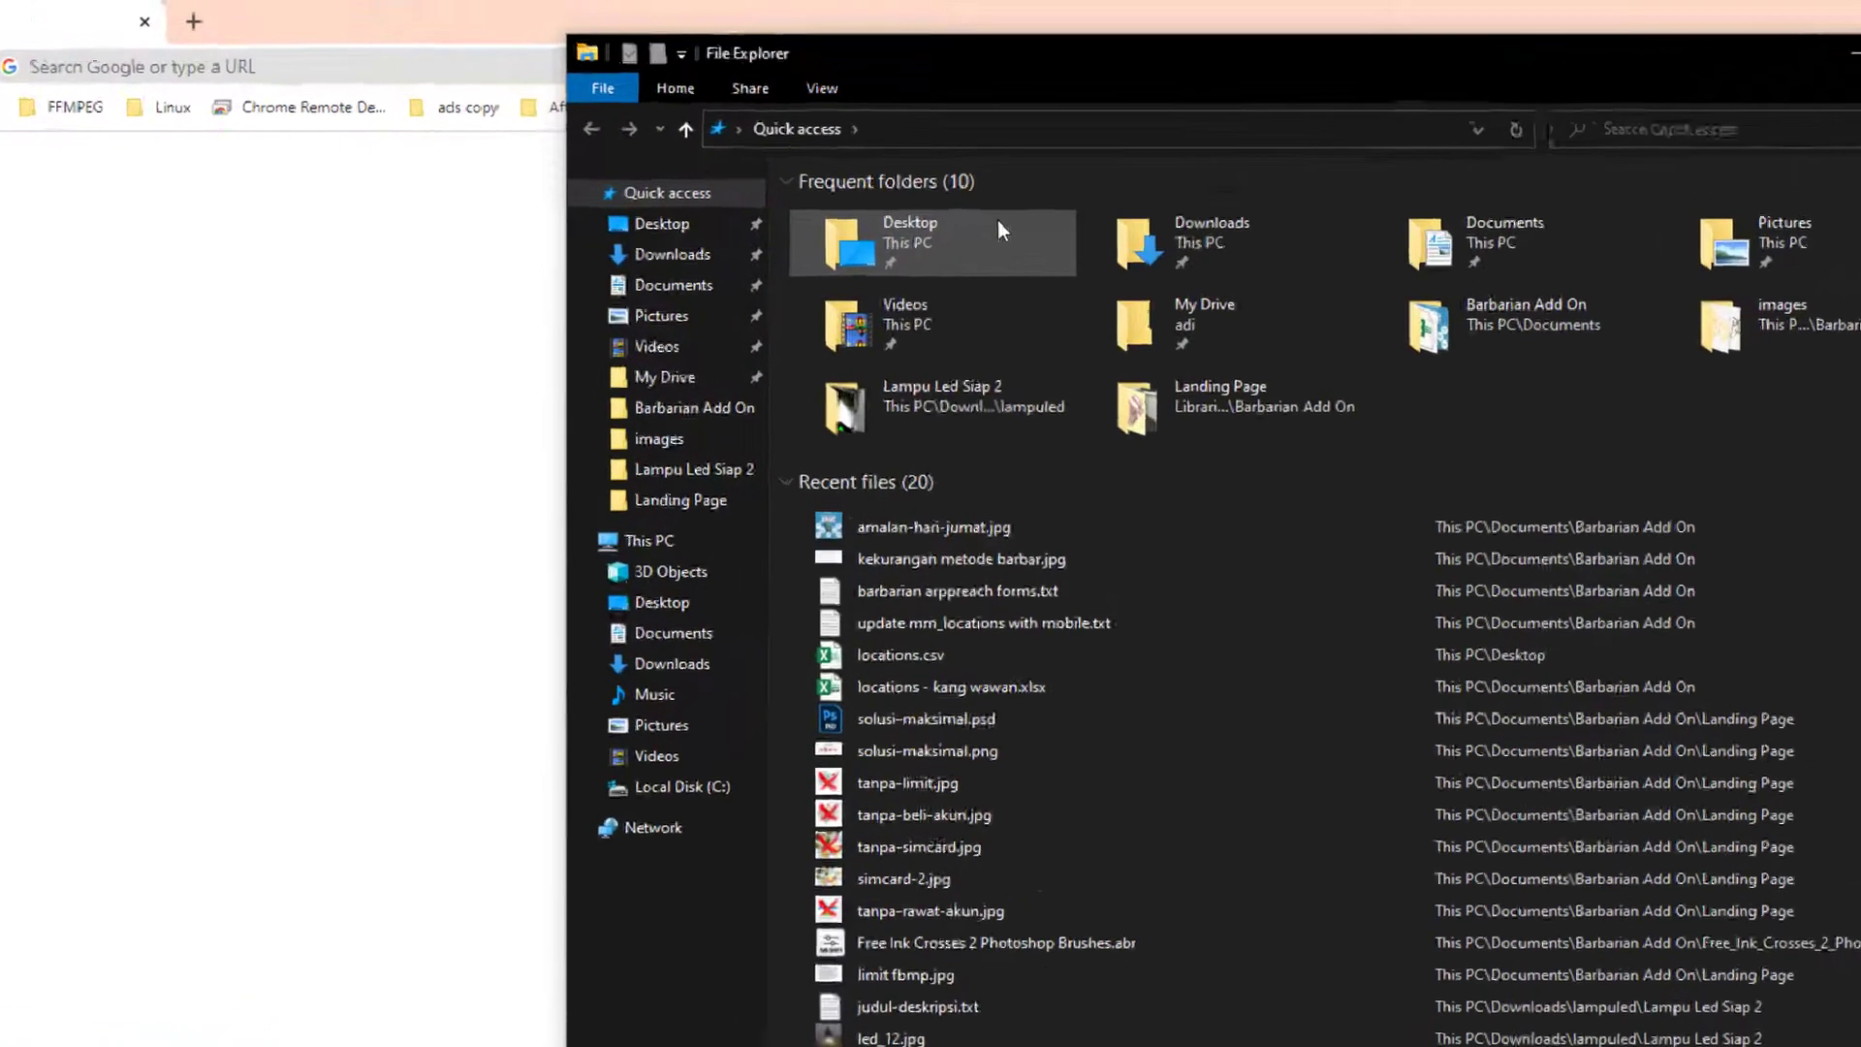
pyautogui.click(1284, 195)
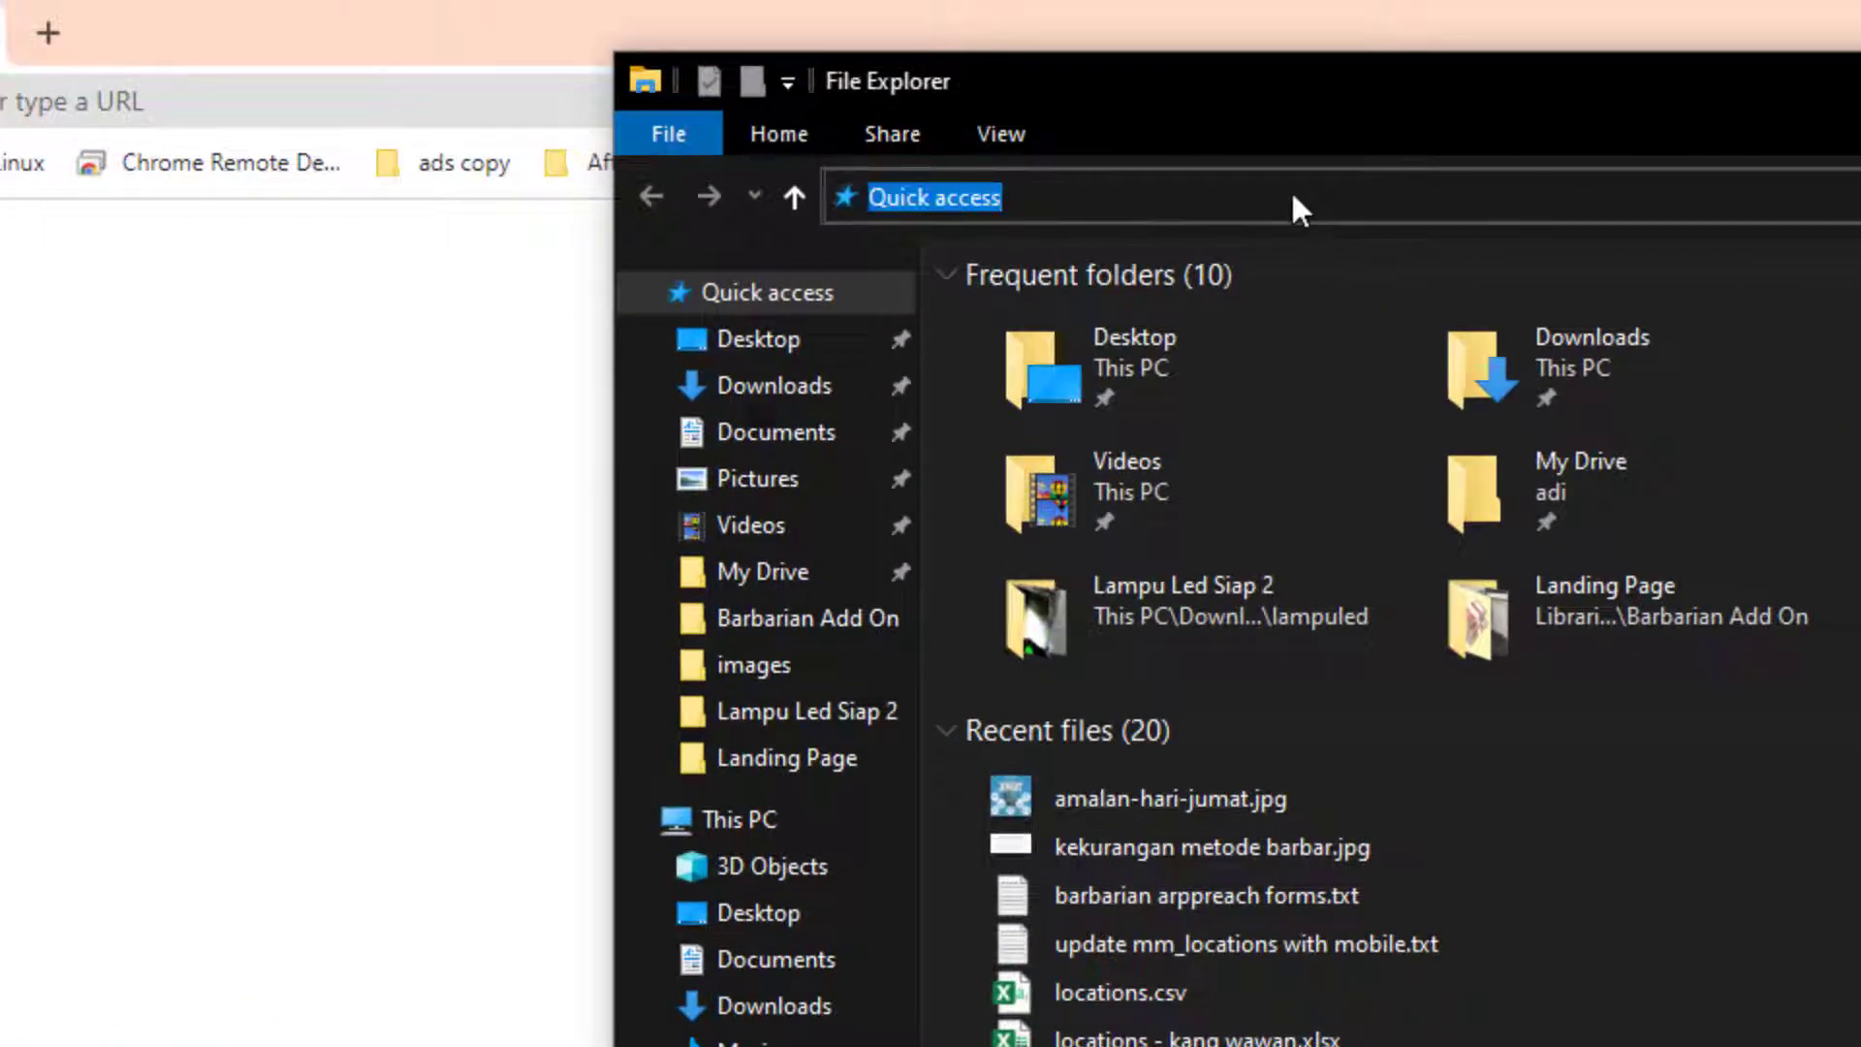
pyautogui.write('%lo')
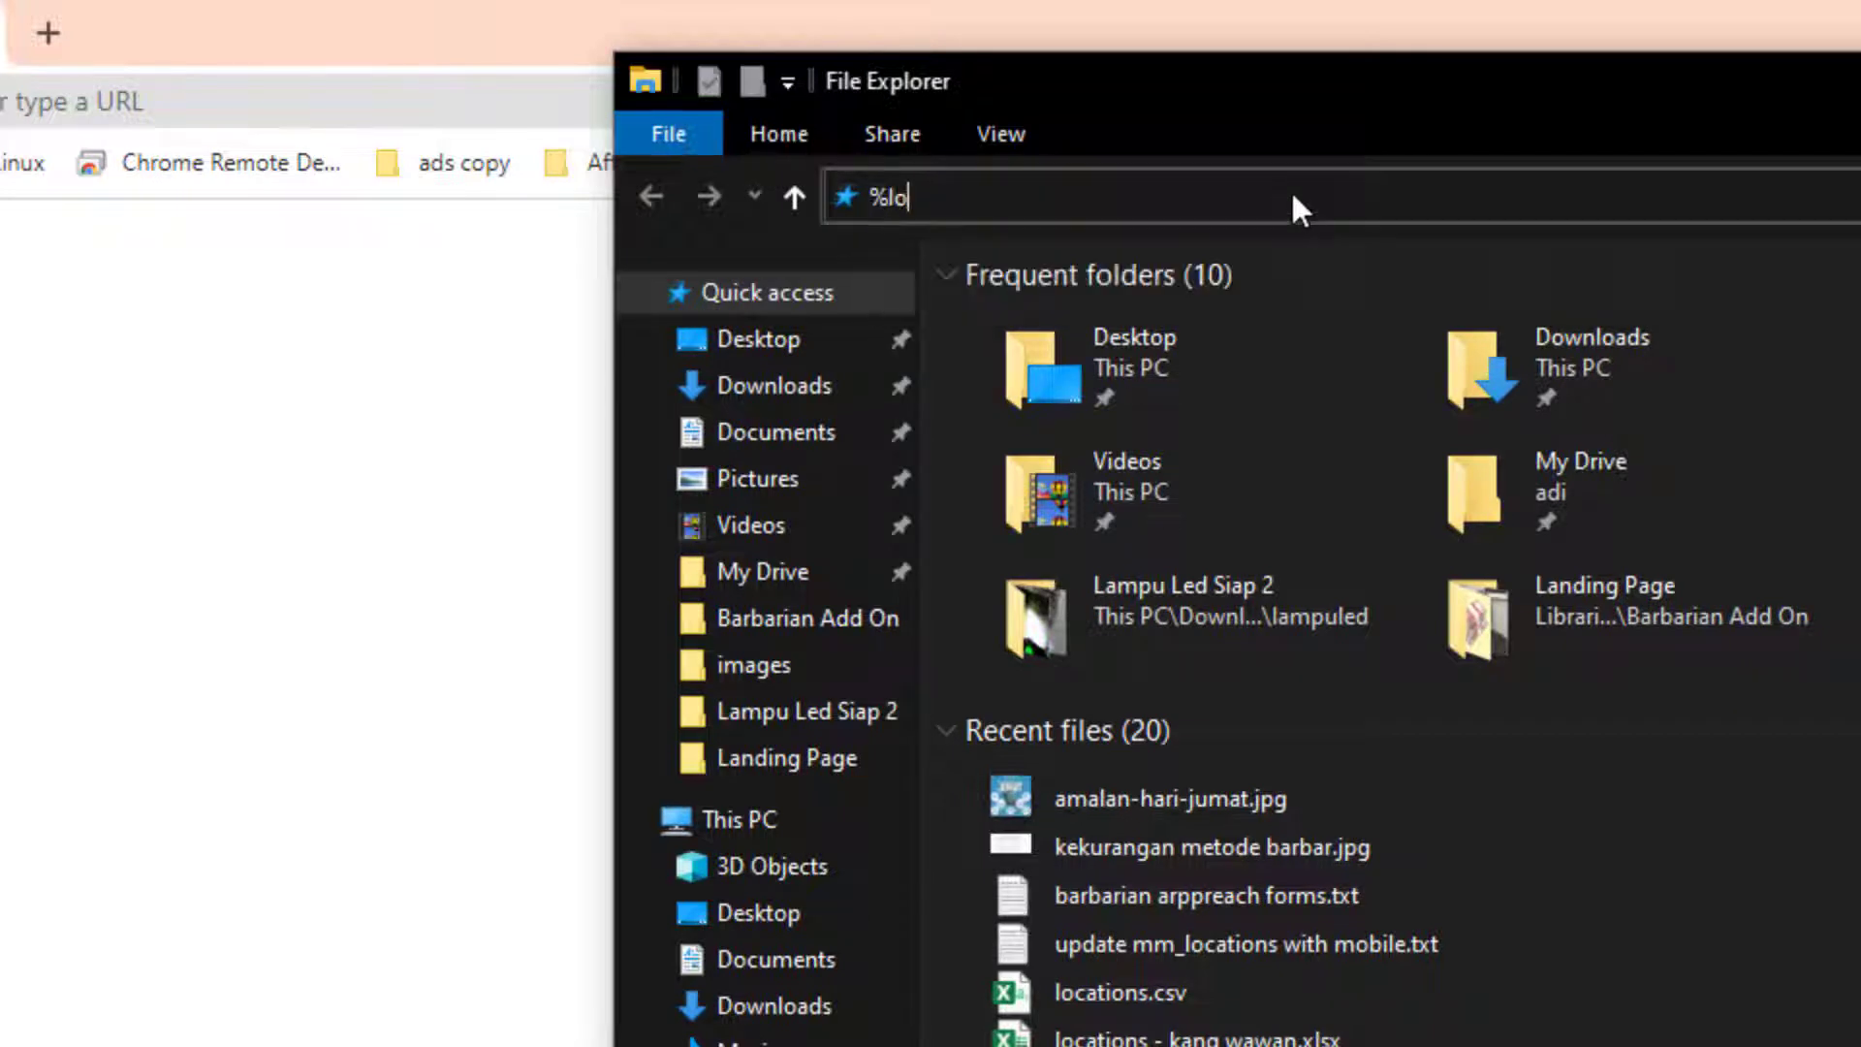
pyautogui.write('calappdata%')
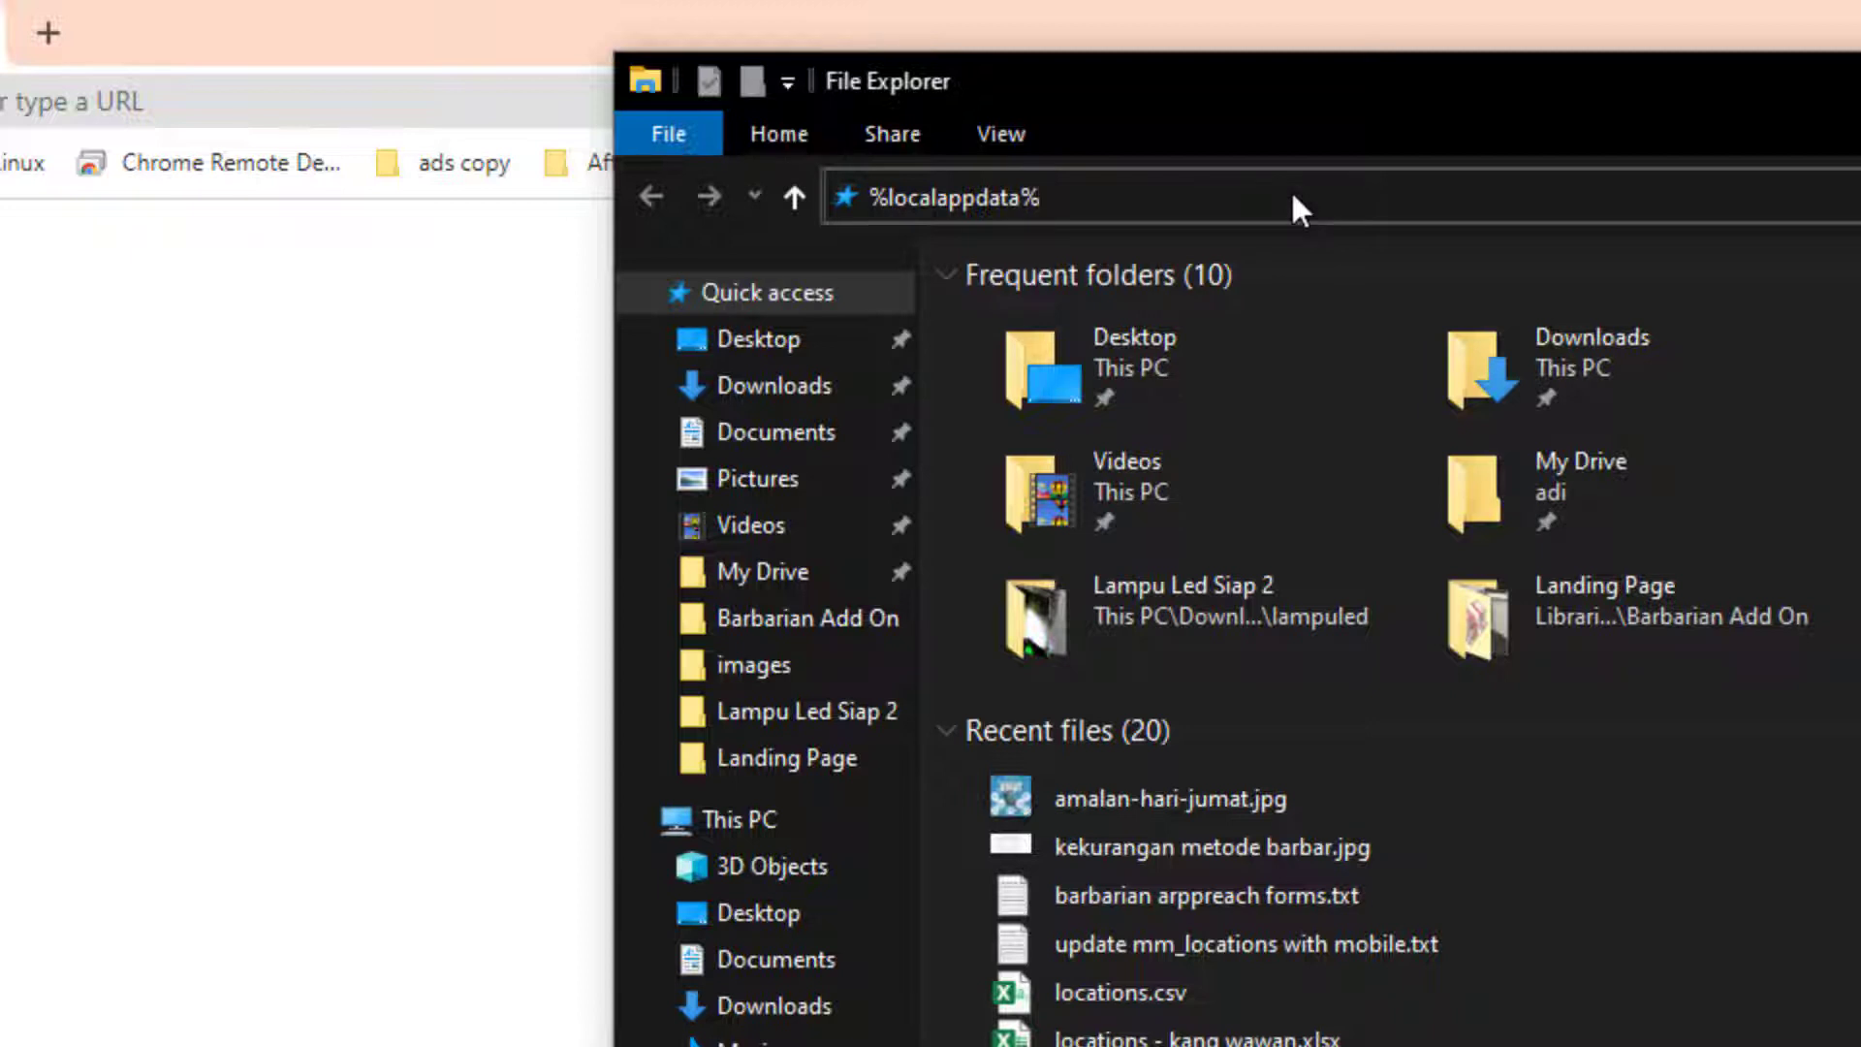
pyautogui.press('Return')
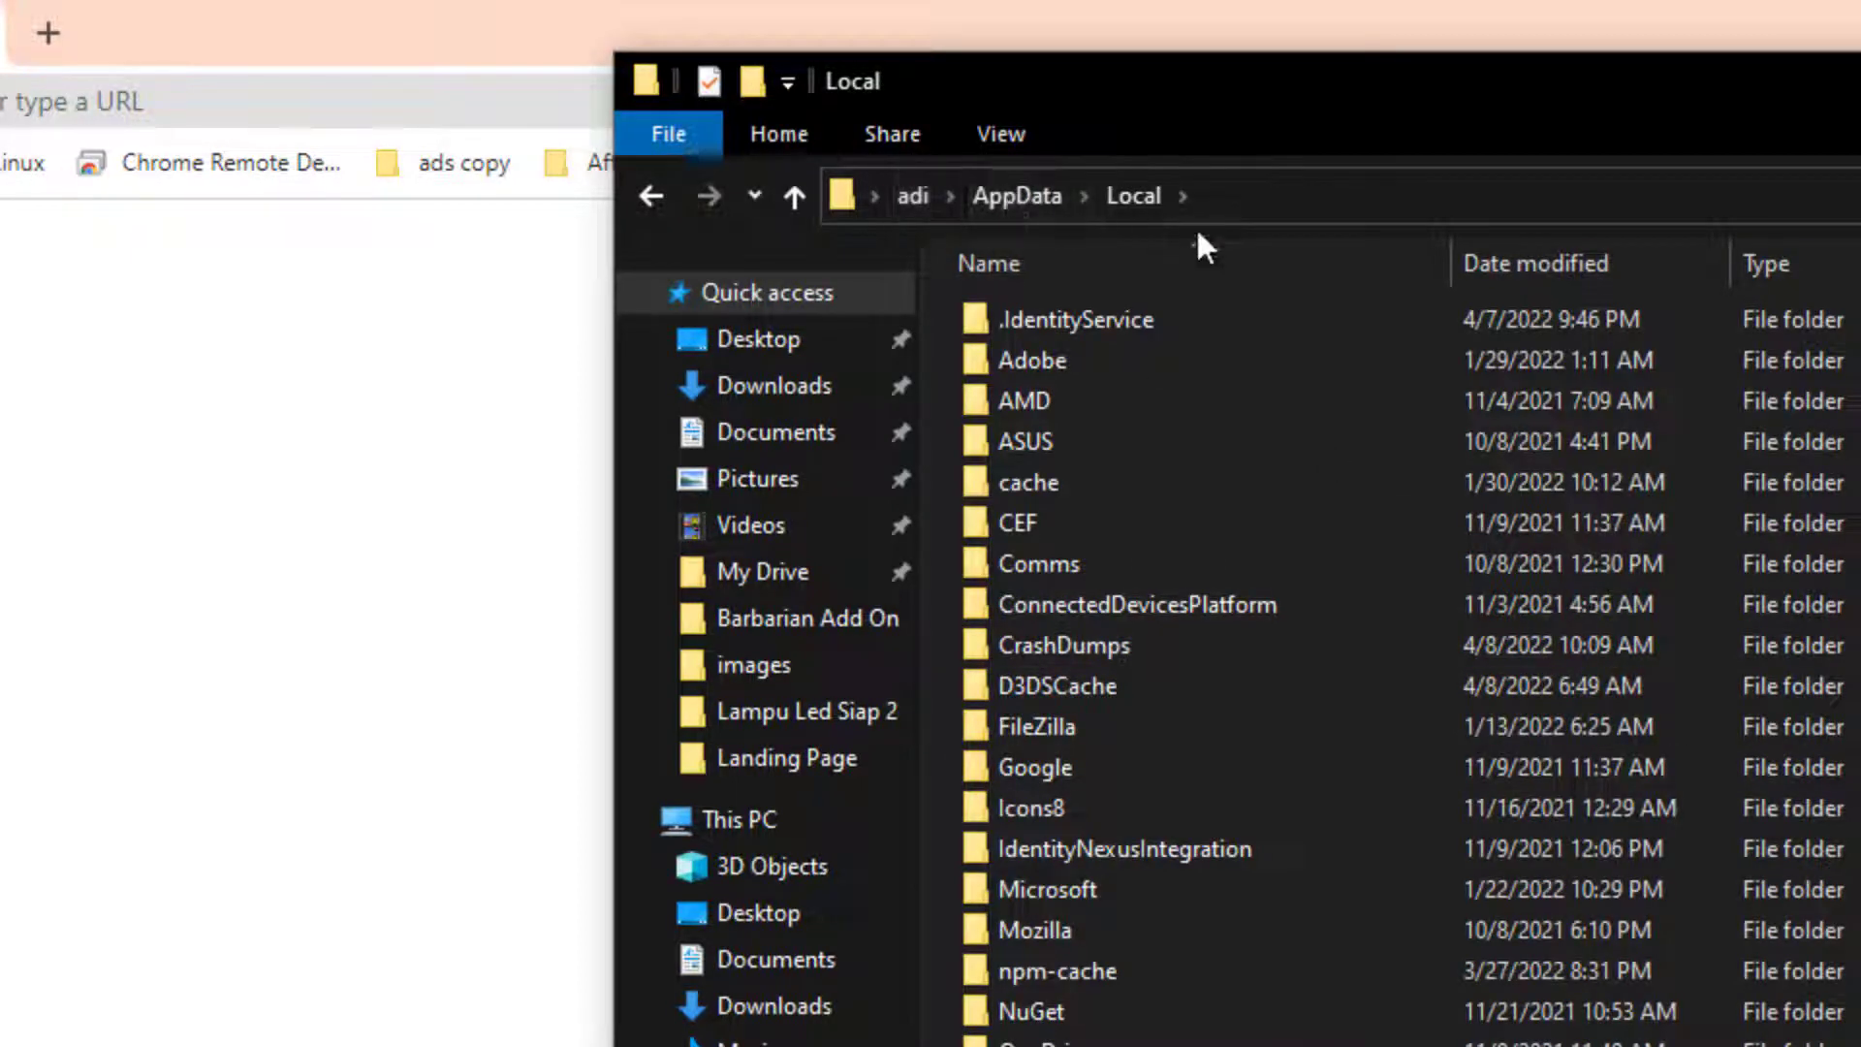
pyautogui.click(1341, 206)
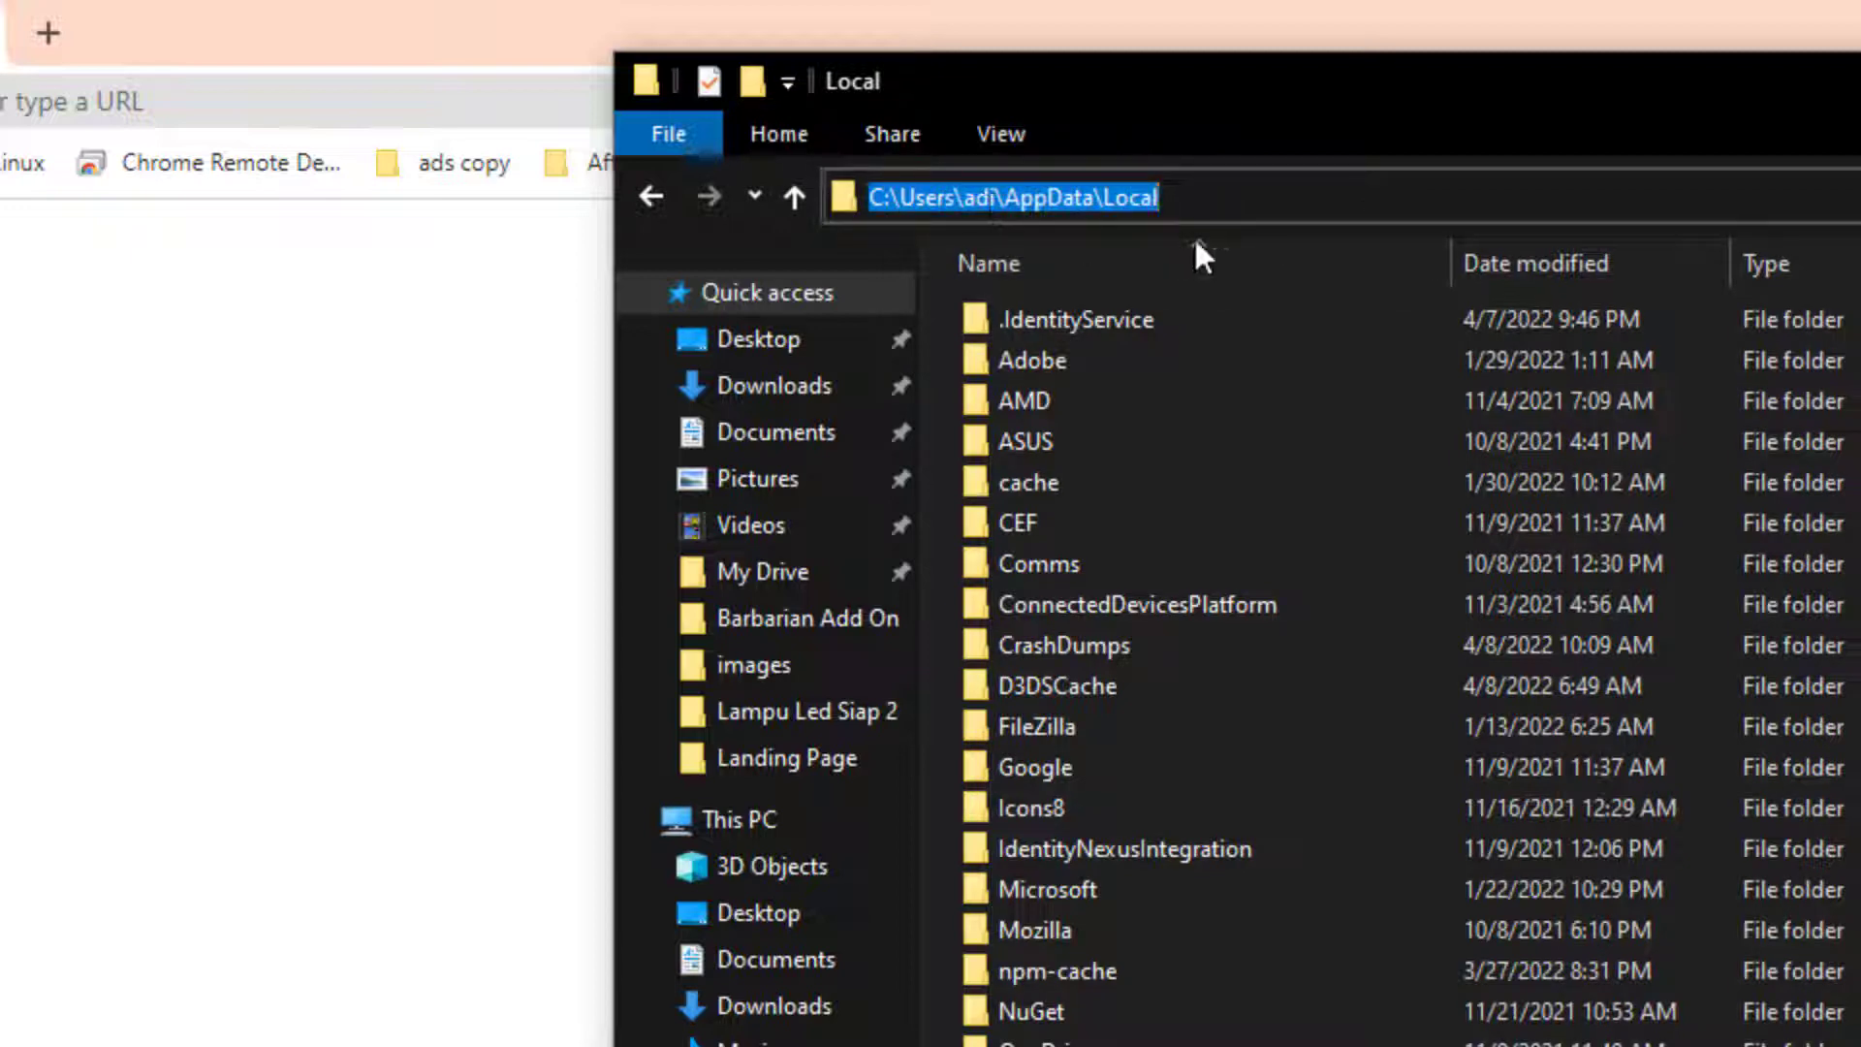
pyautogui.click(1296, 209)
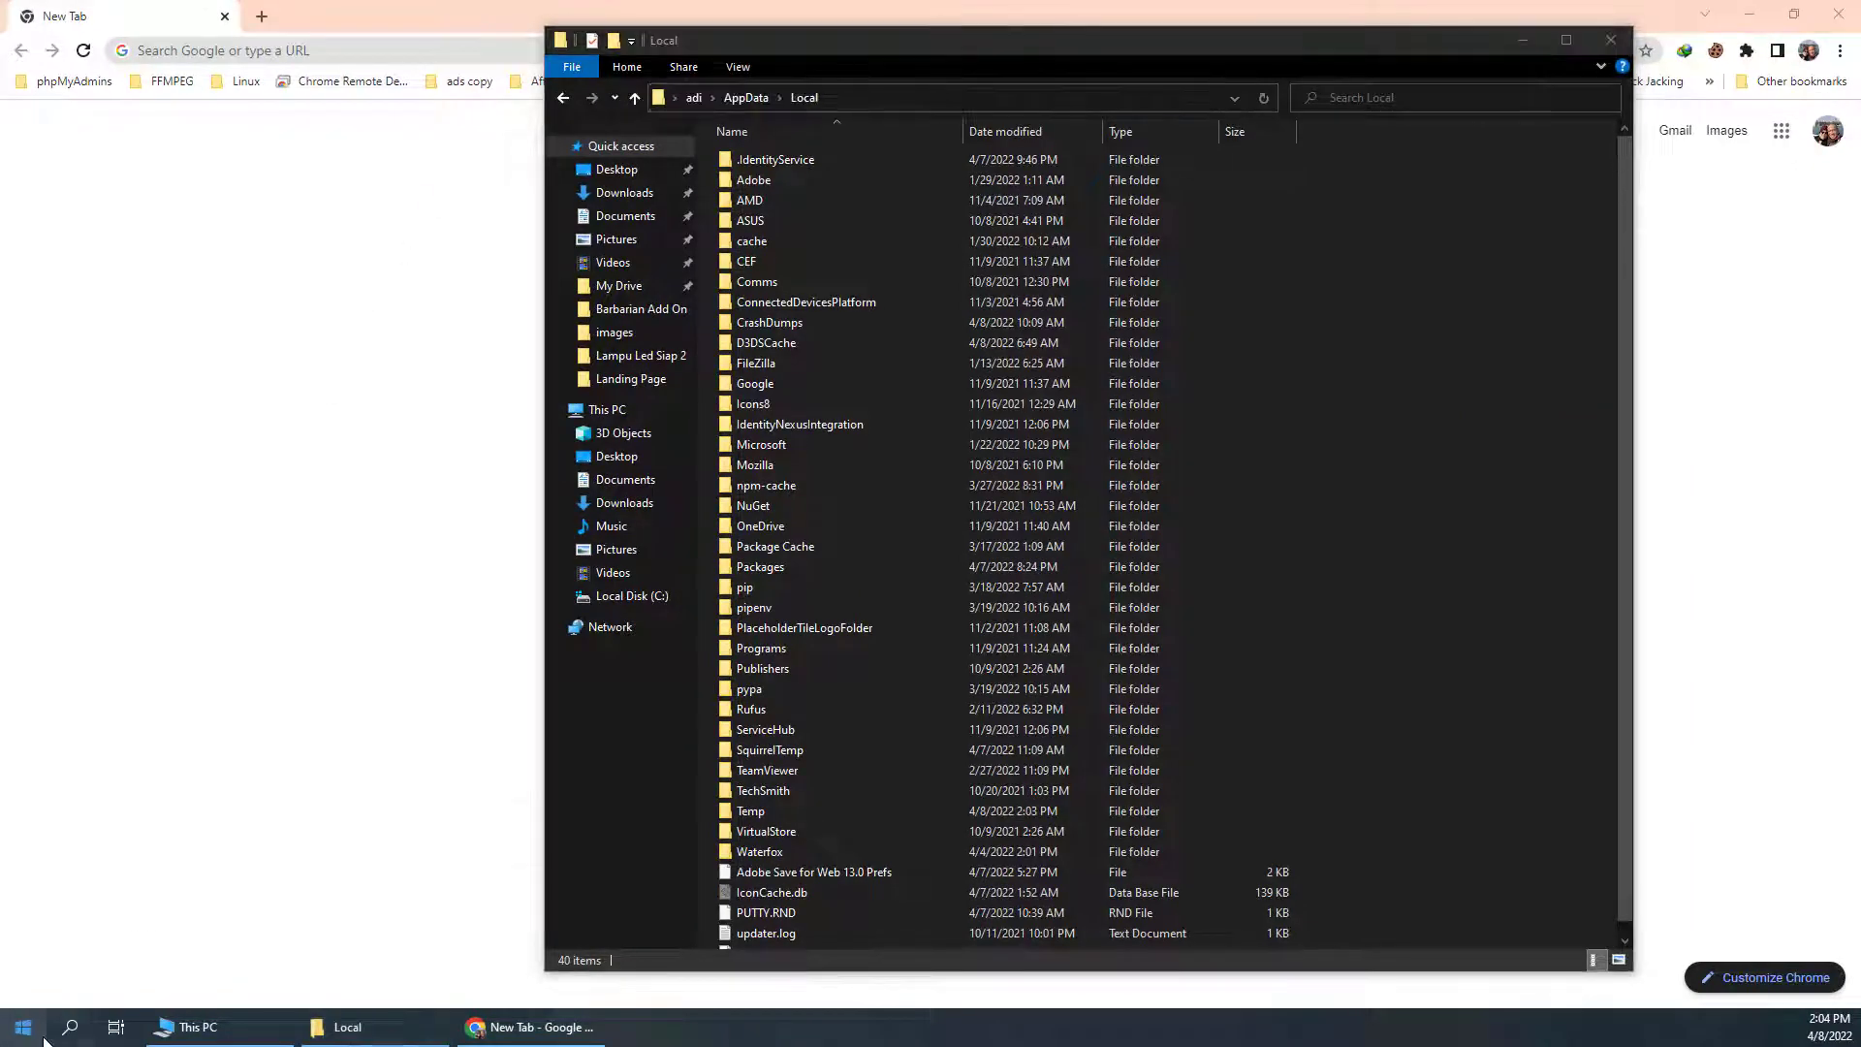
# Run %localAppData% from the Run dialog to open the AppData\Local folder
pyautogui.click(24, 1027)
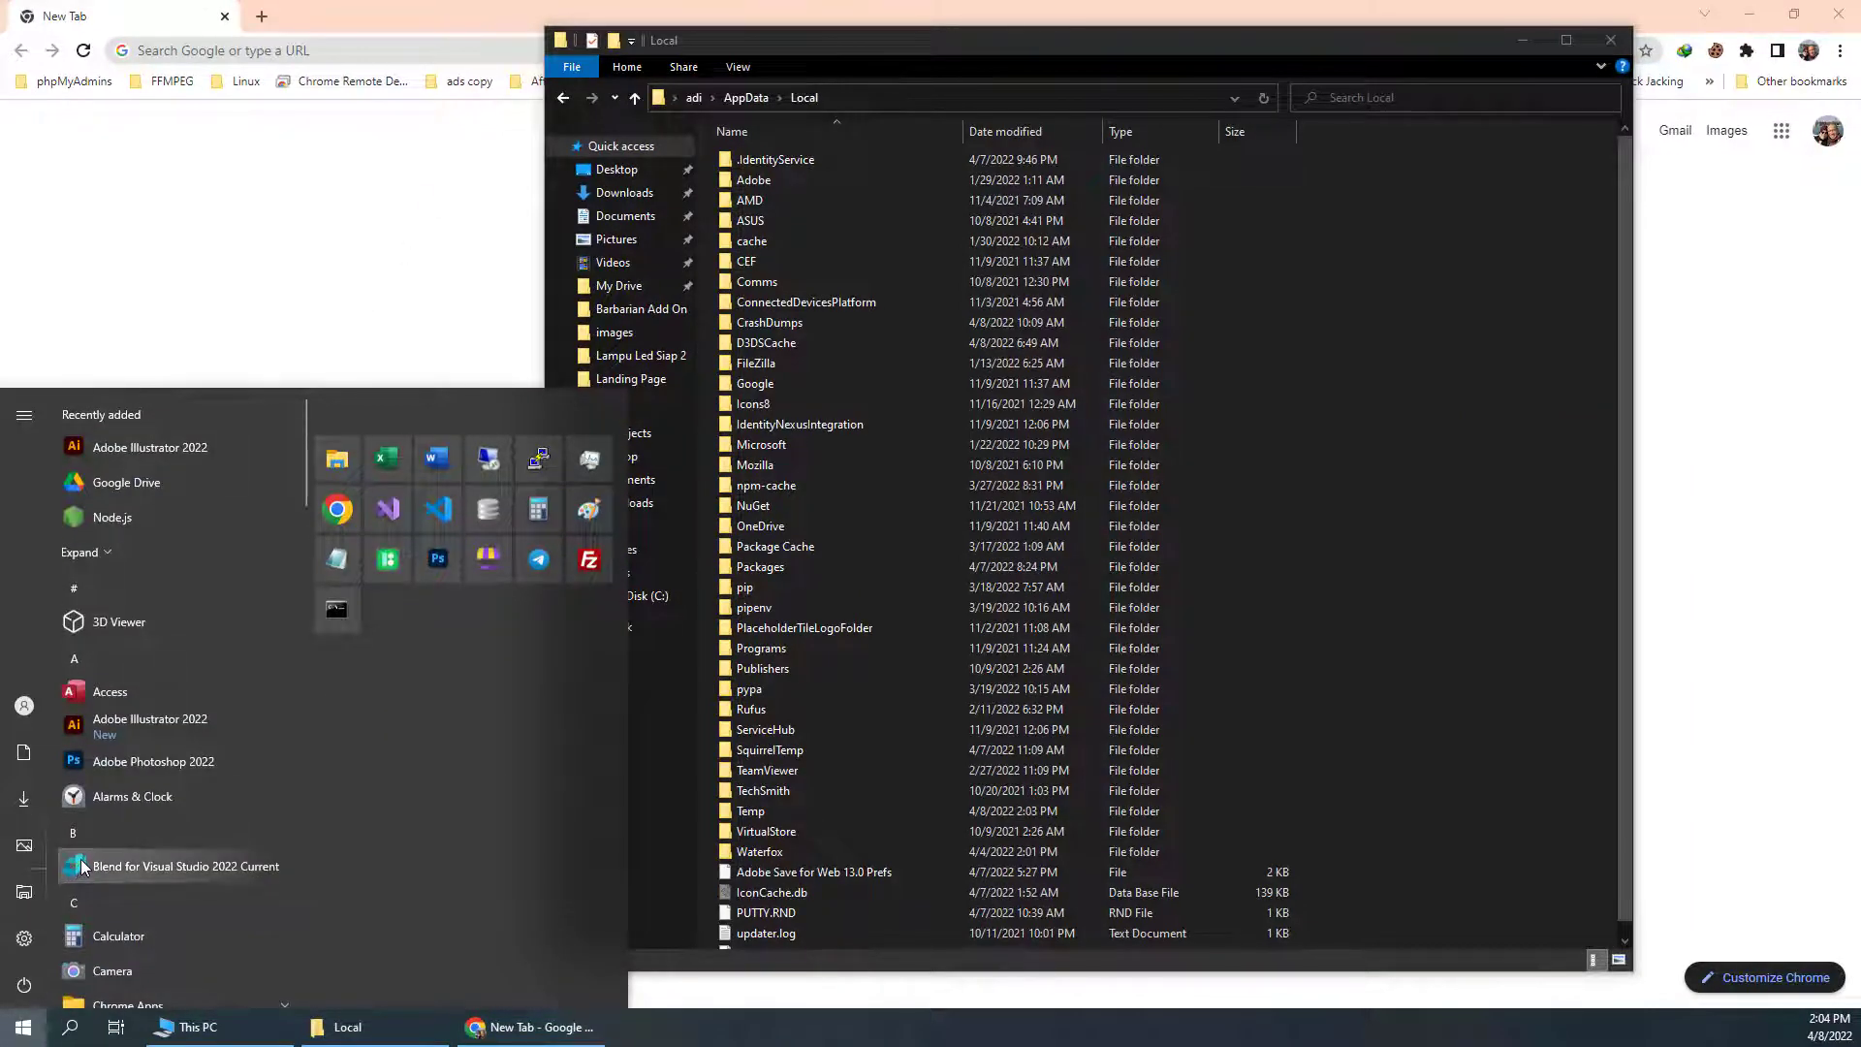
pyautogui.write('run')
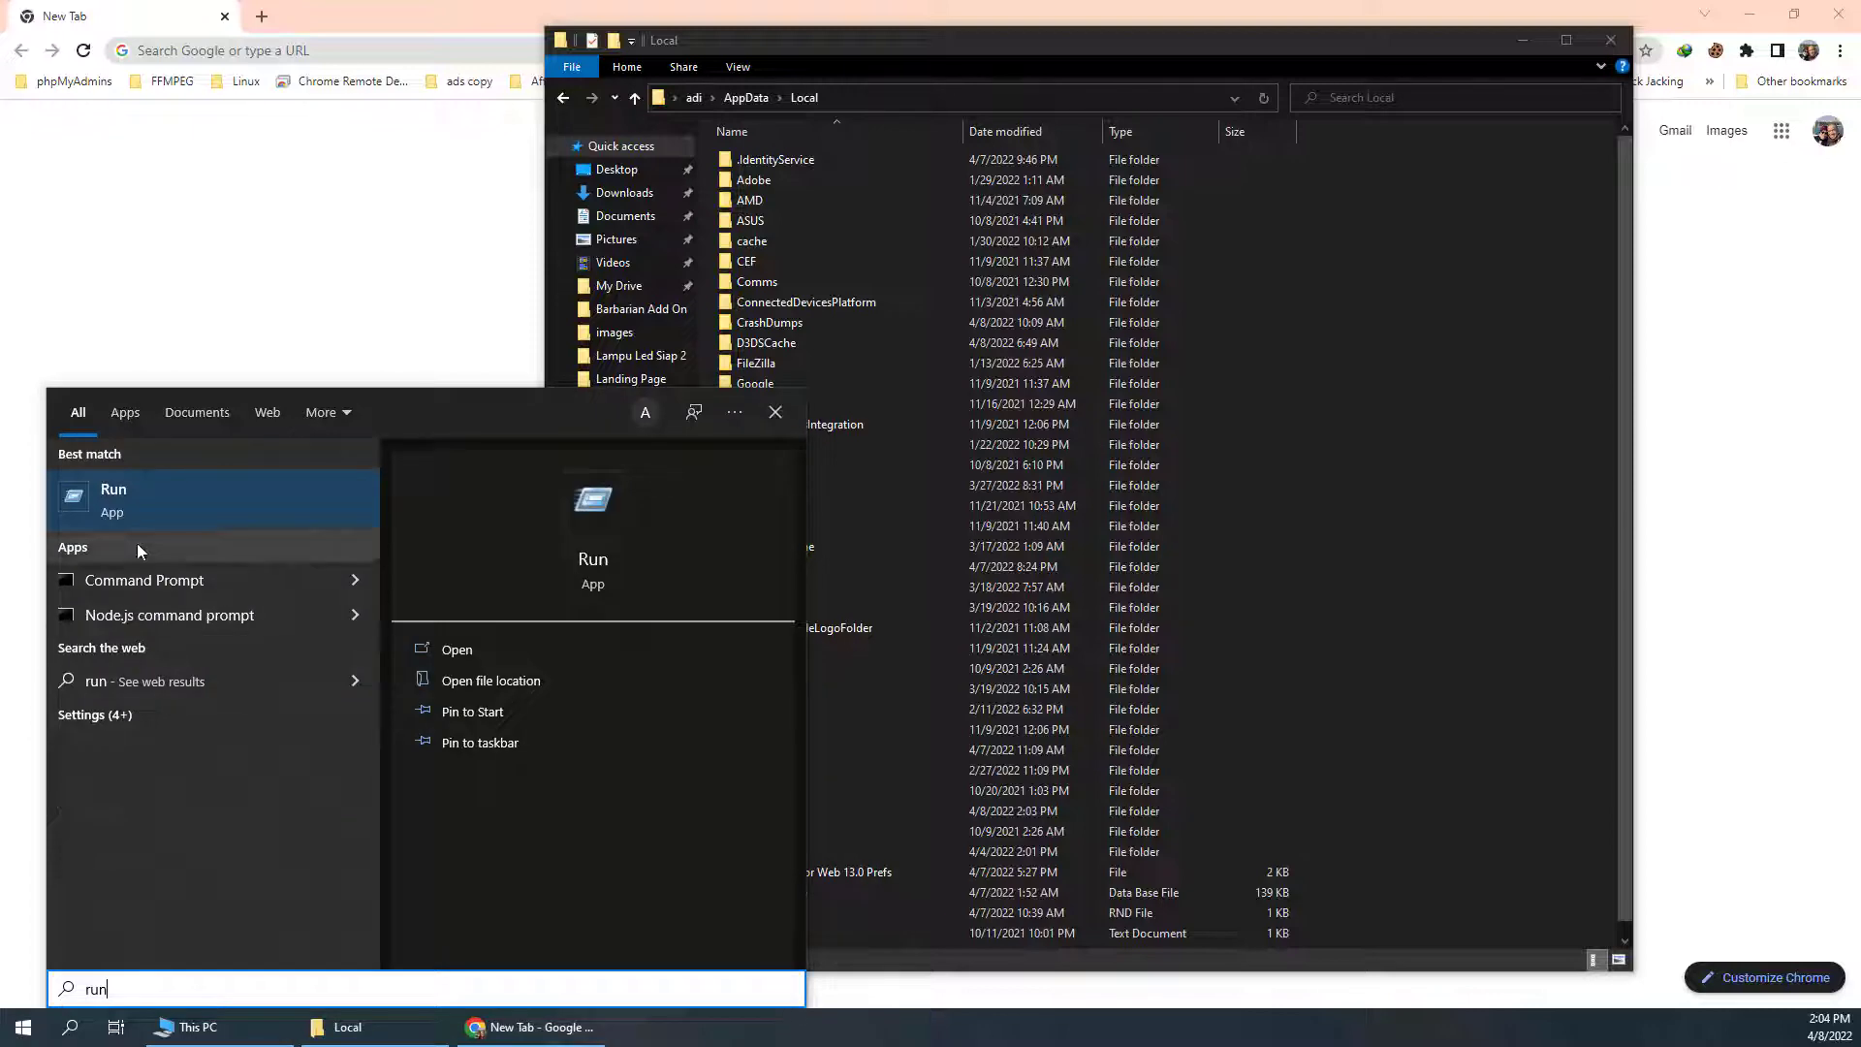
pyautogui.click(114, 499)
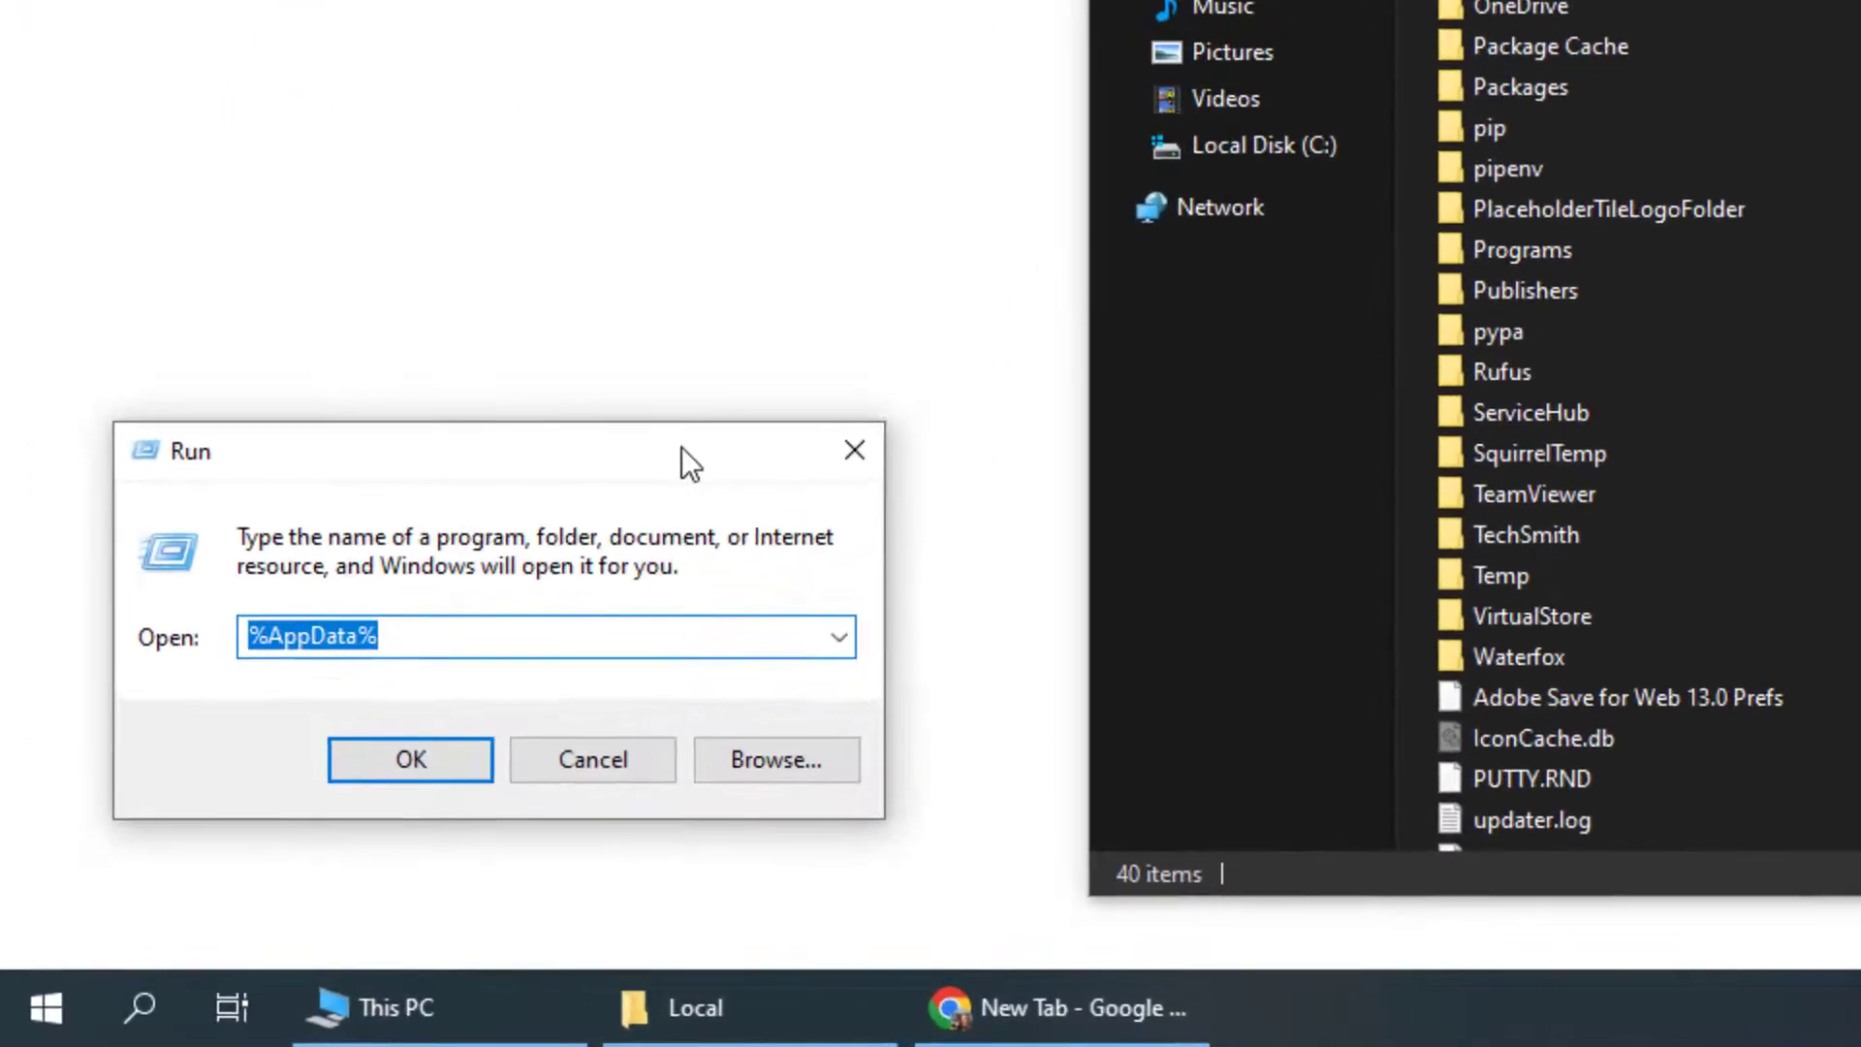
pyautogui.click(263, 842)
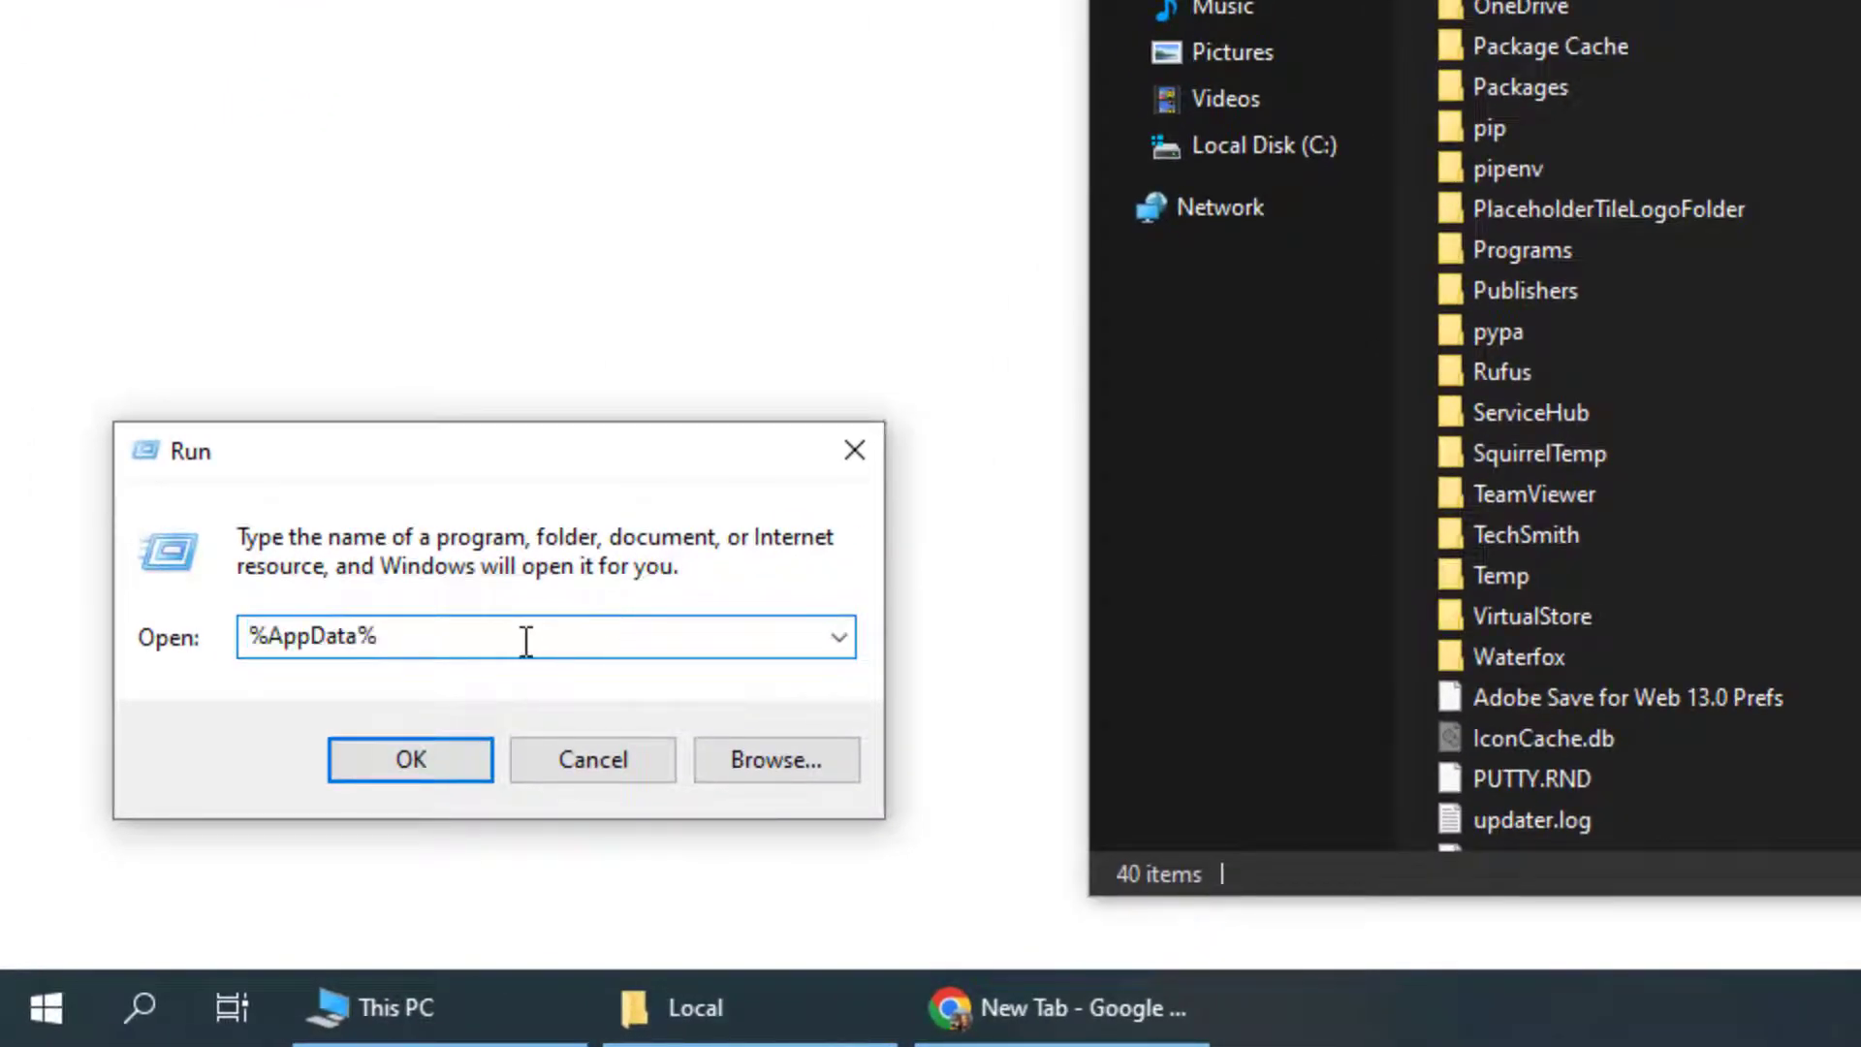
pyautogui.click(272, 637)
pyautogui.write('l')
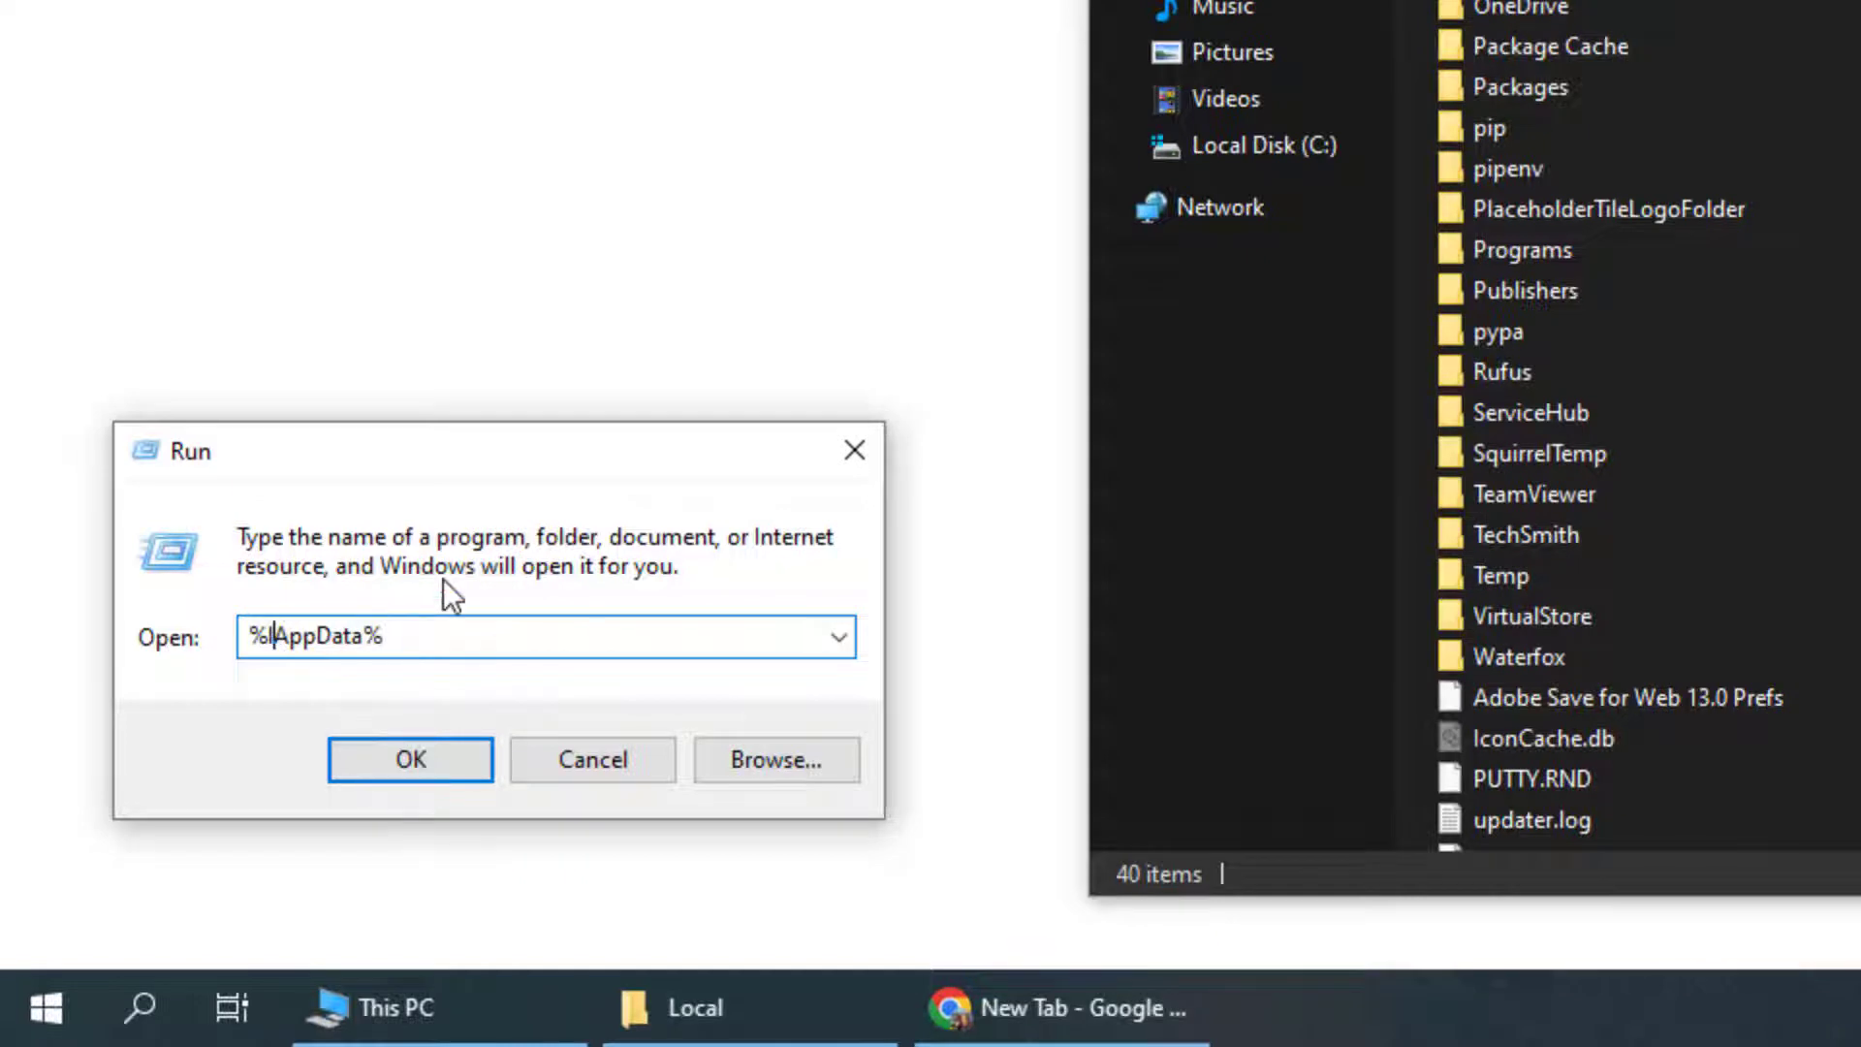
pyautogui.write('oca')
pyautogui.press('Return')
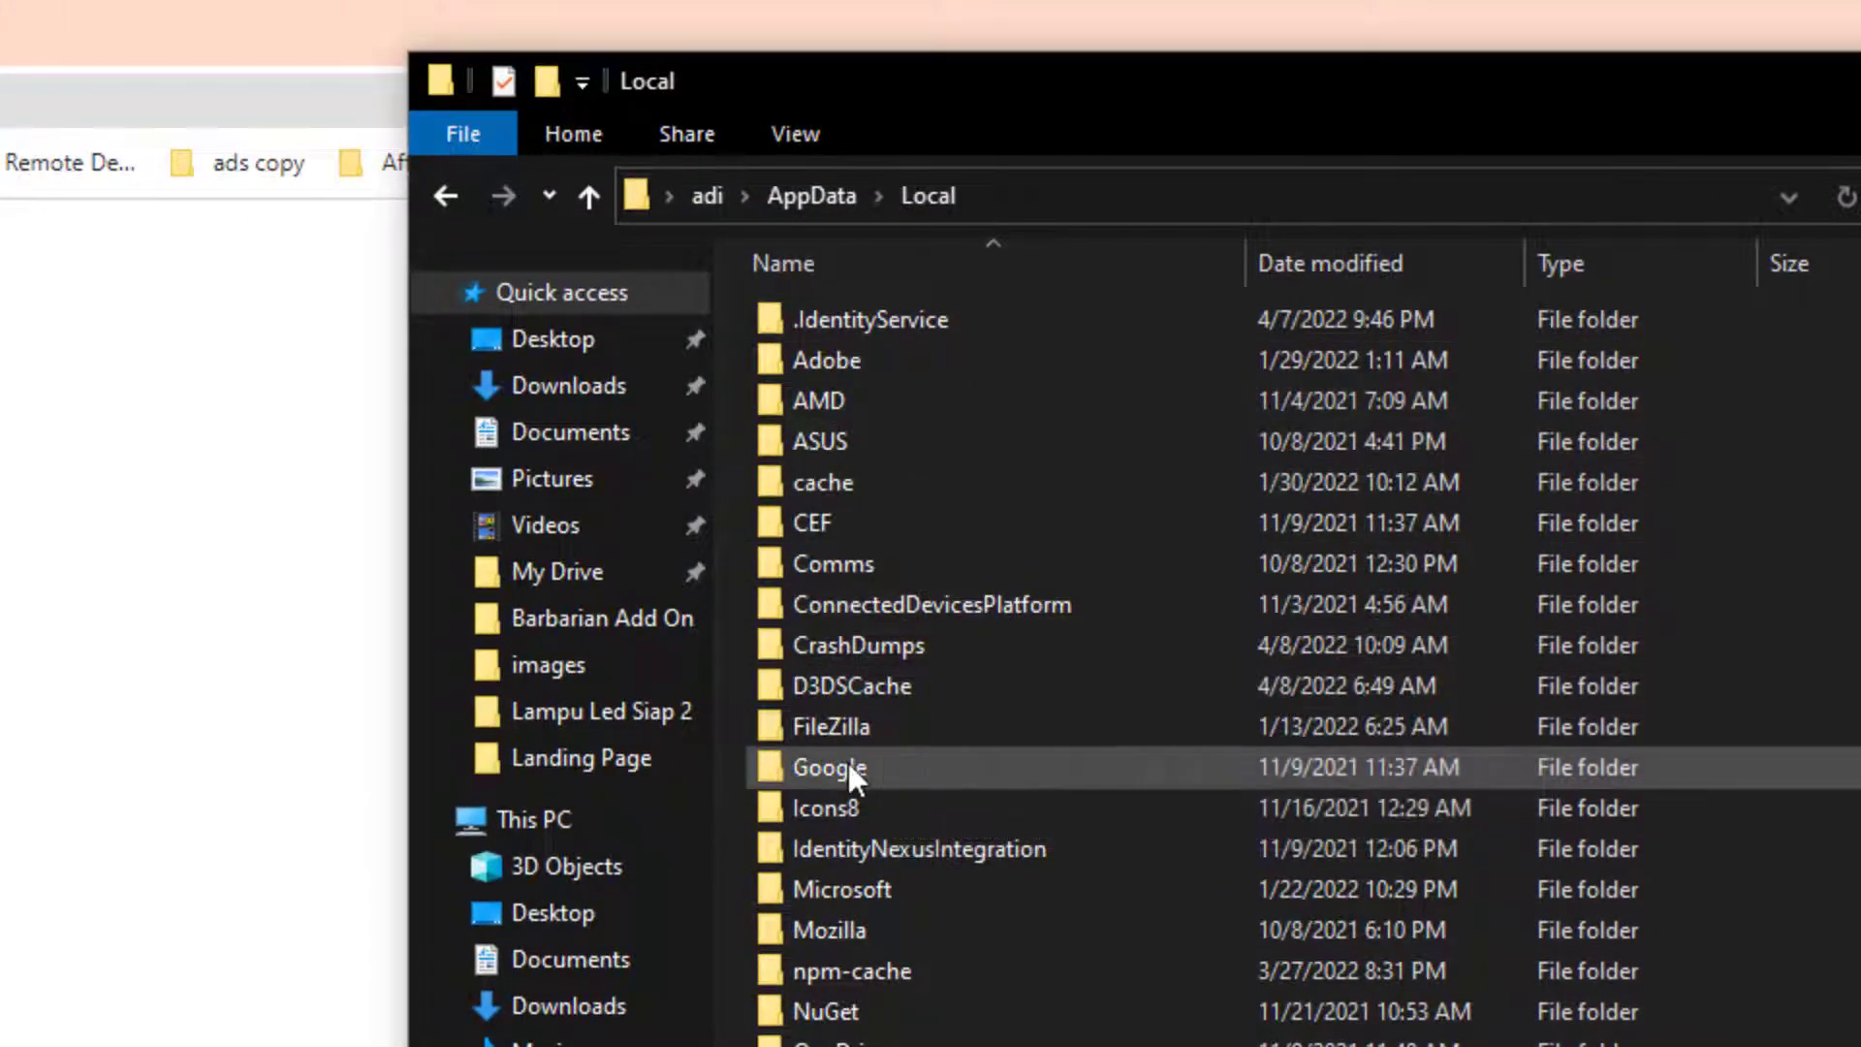
# Open Google, then Chrome, to reach the User Data folder
pyautogui.doubleClick(849, 764)
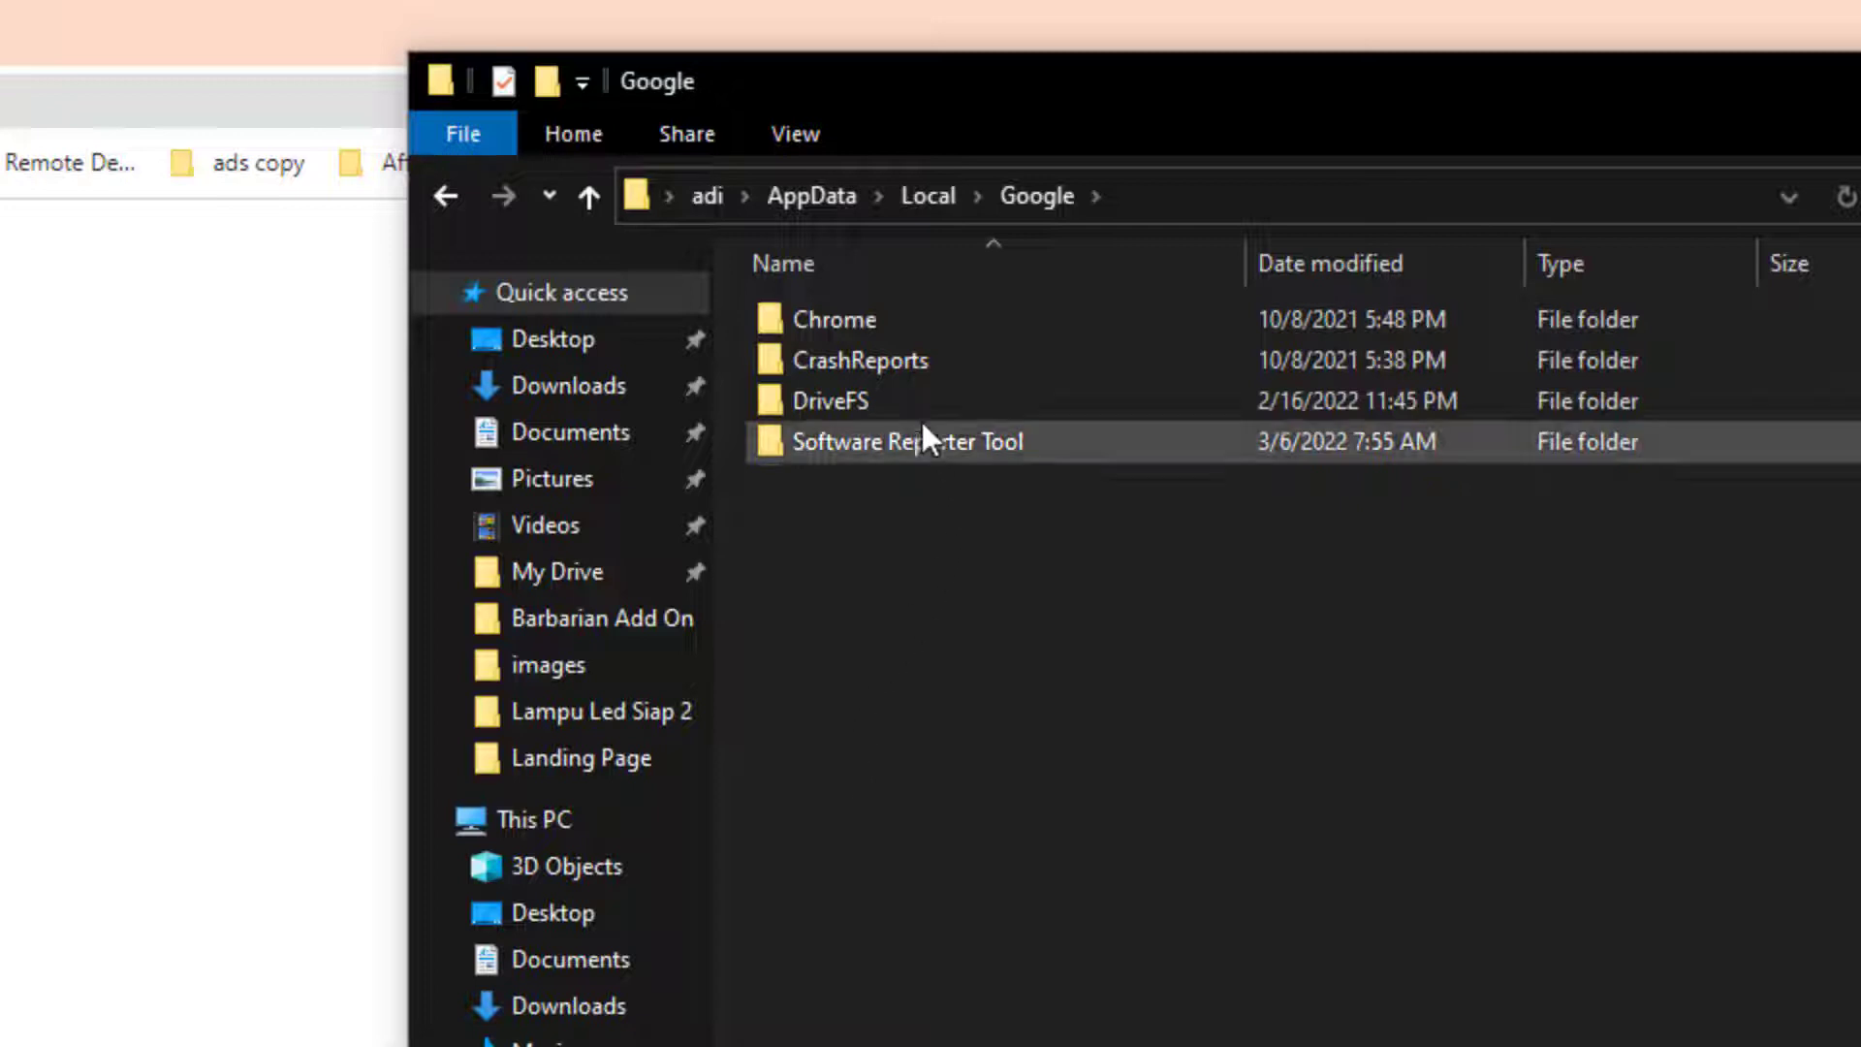
pyautogui.doubleClick(837, 315)
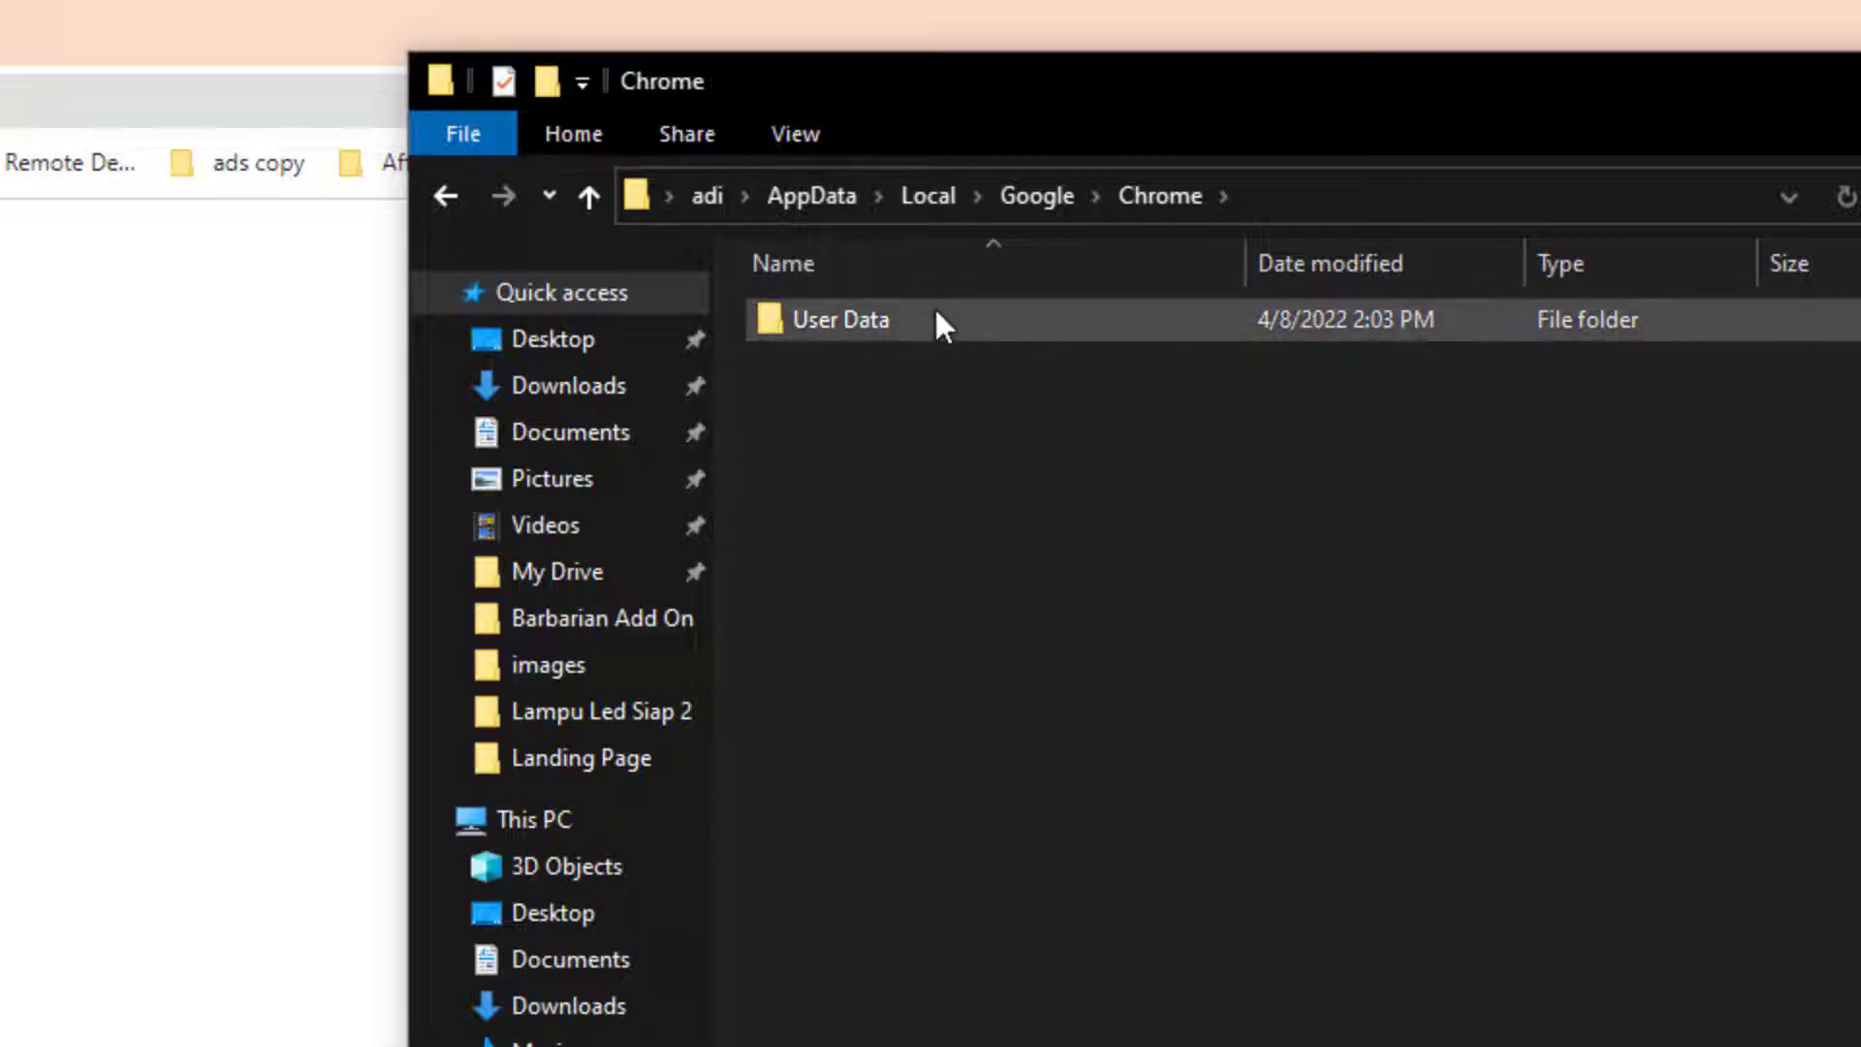
# Try renaming User Data to User Data_, cancel the Folder In Use error, and go to Chrome
pyautogui.click(872, 328)
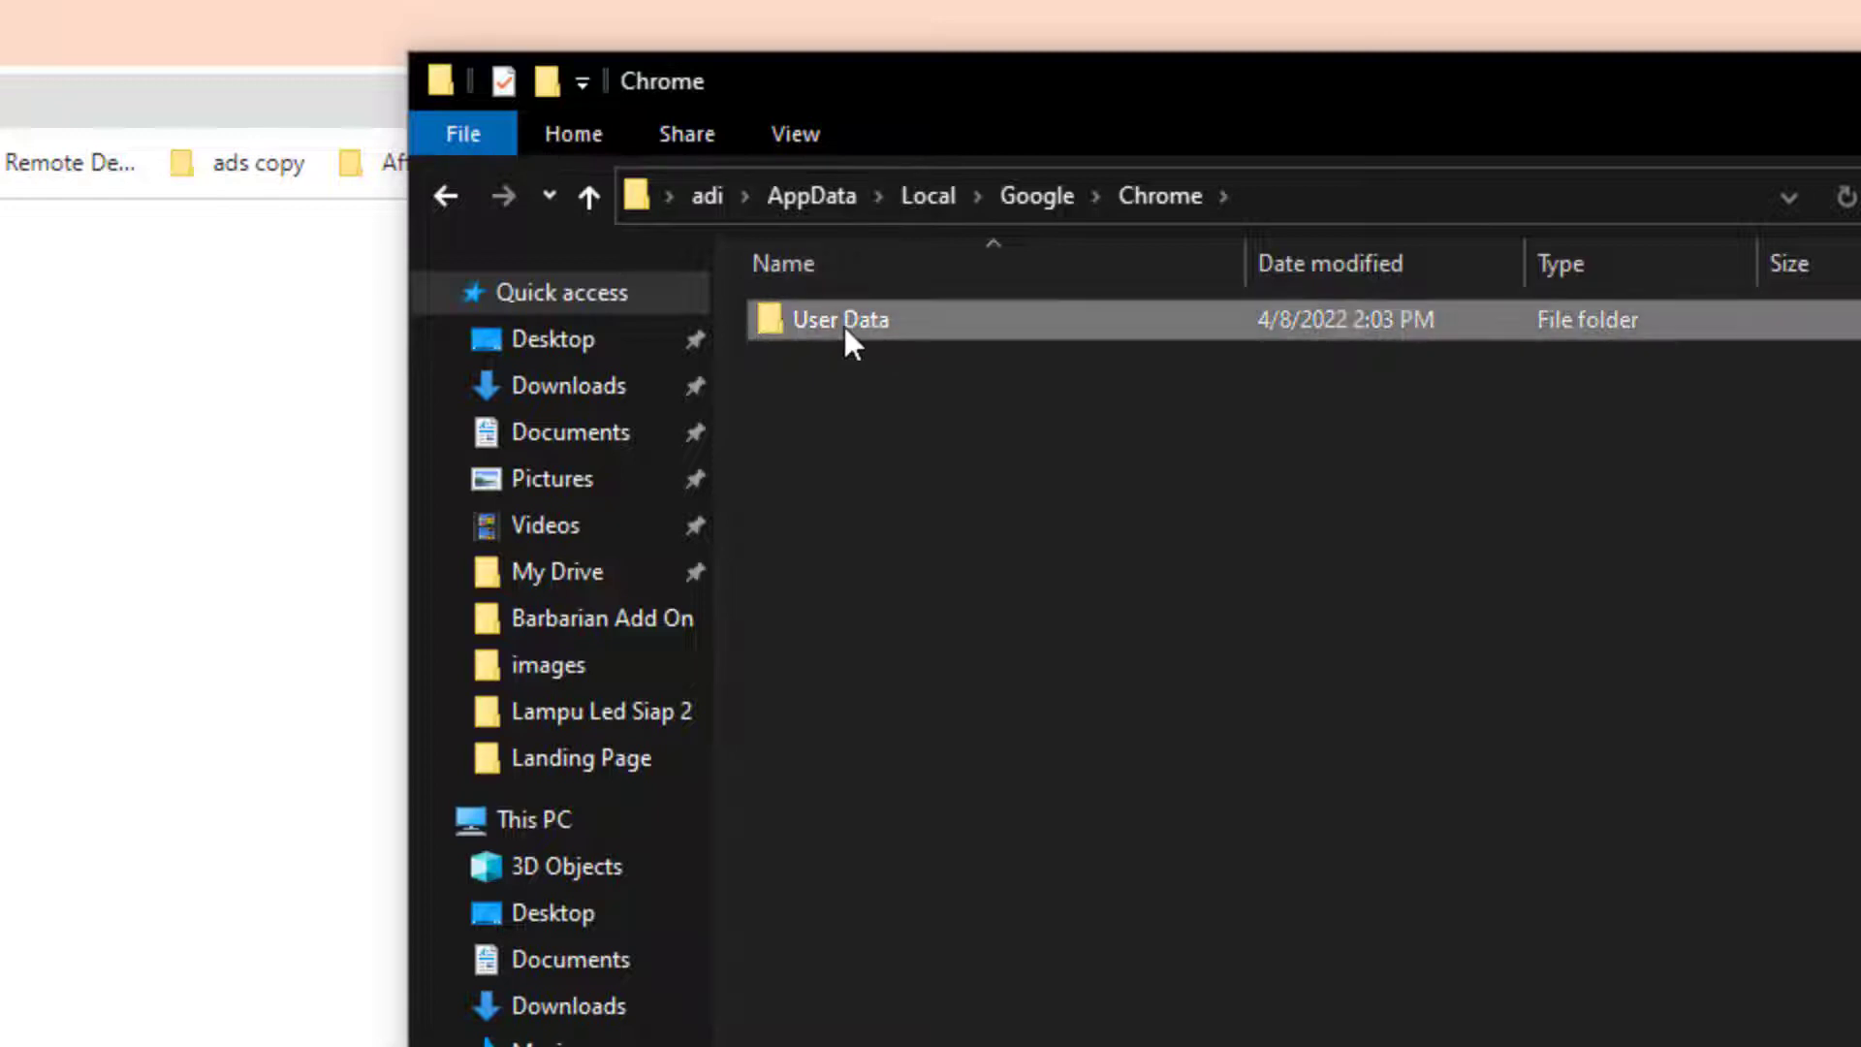
pyautogui.press('F2')
pyautogui.press('End')
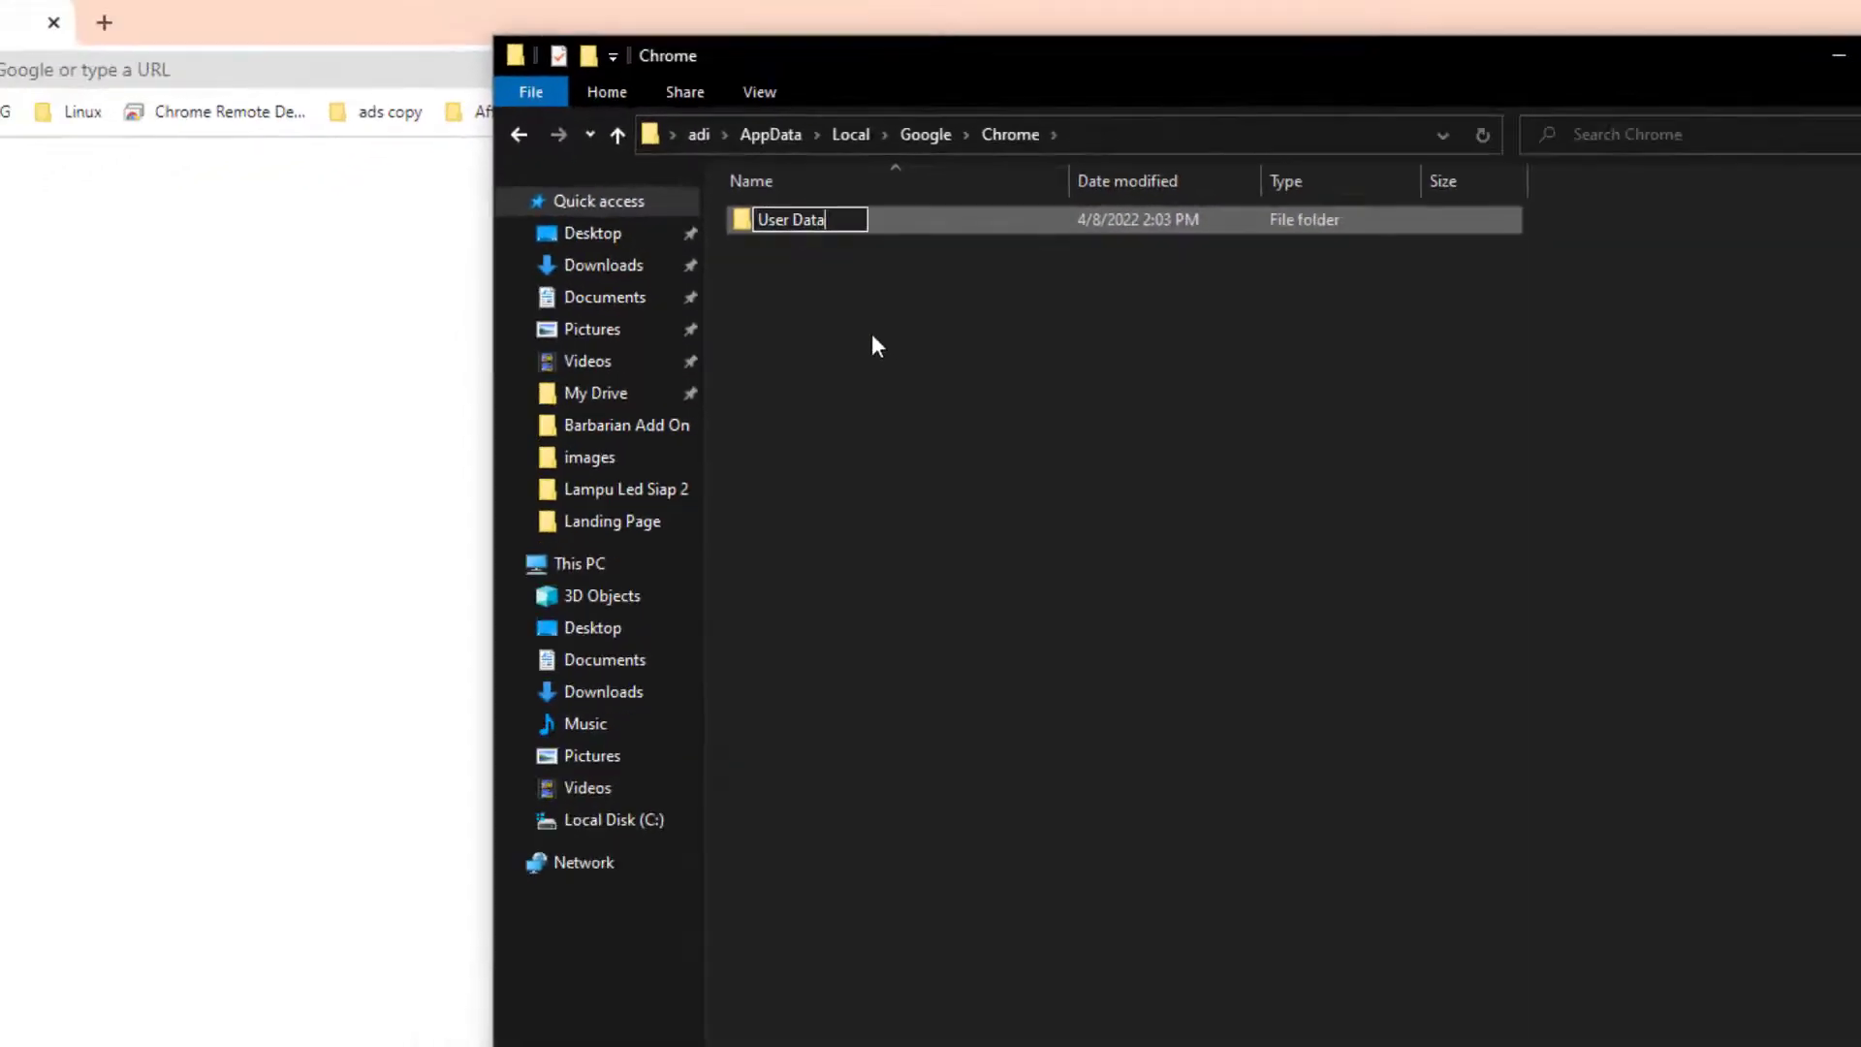
pyautogui.write('_')
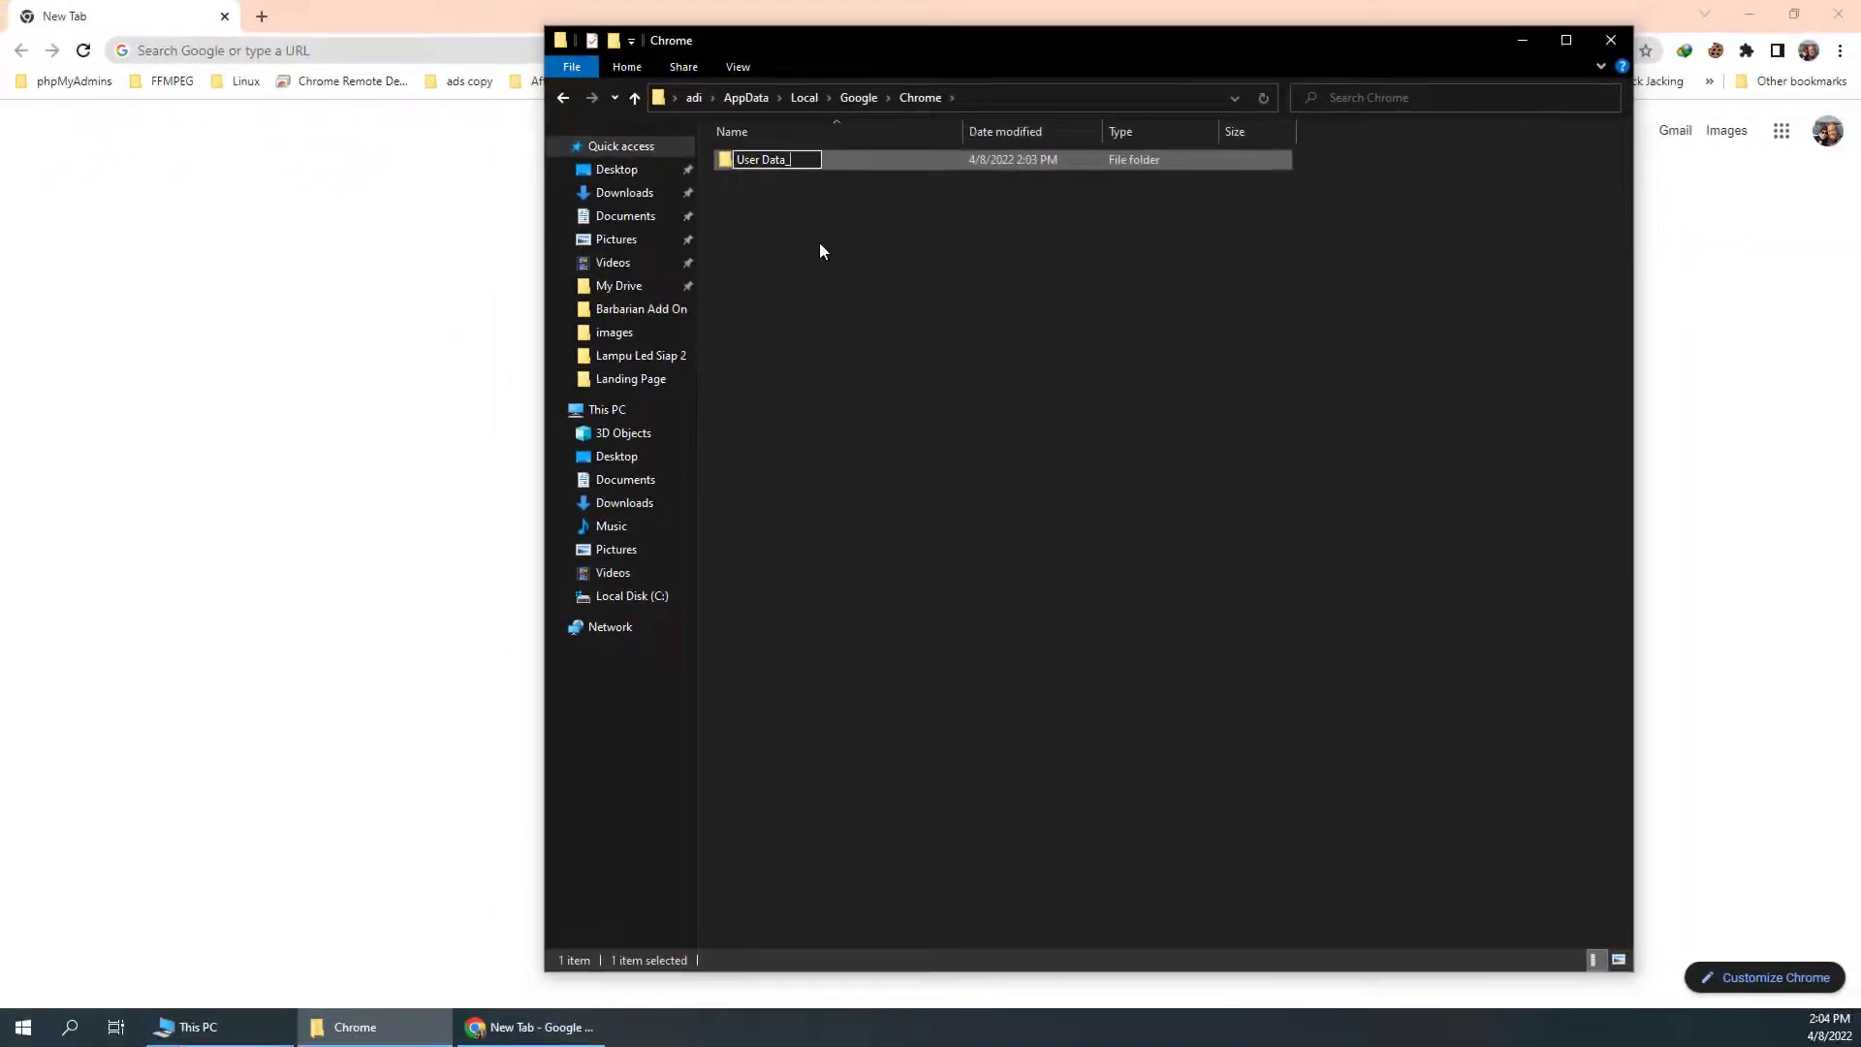
pyautogui.press('Return')
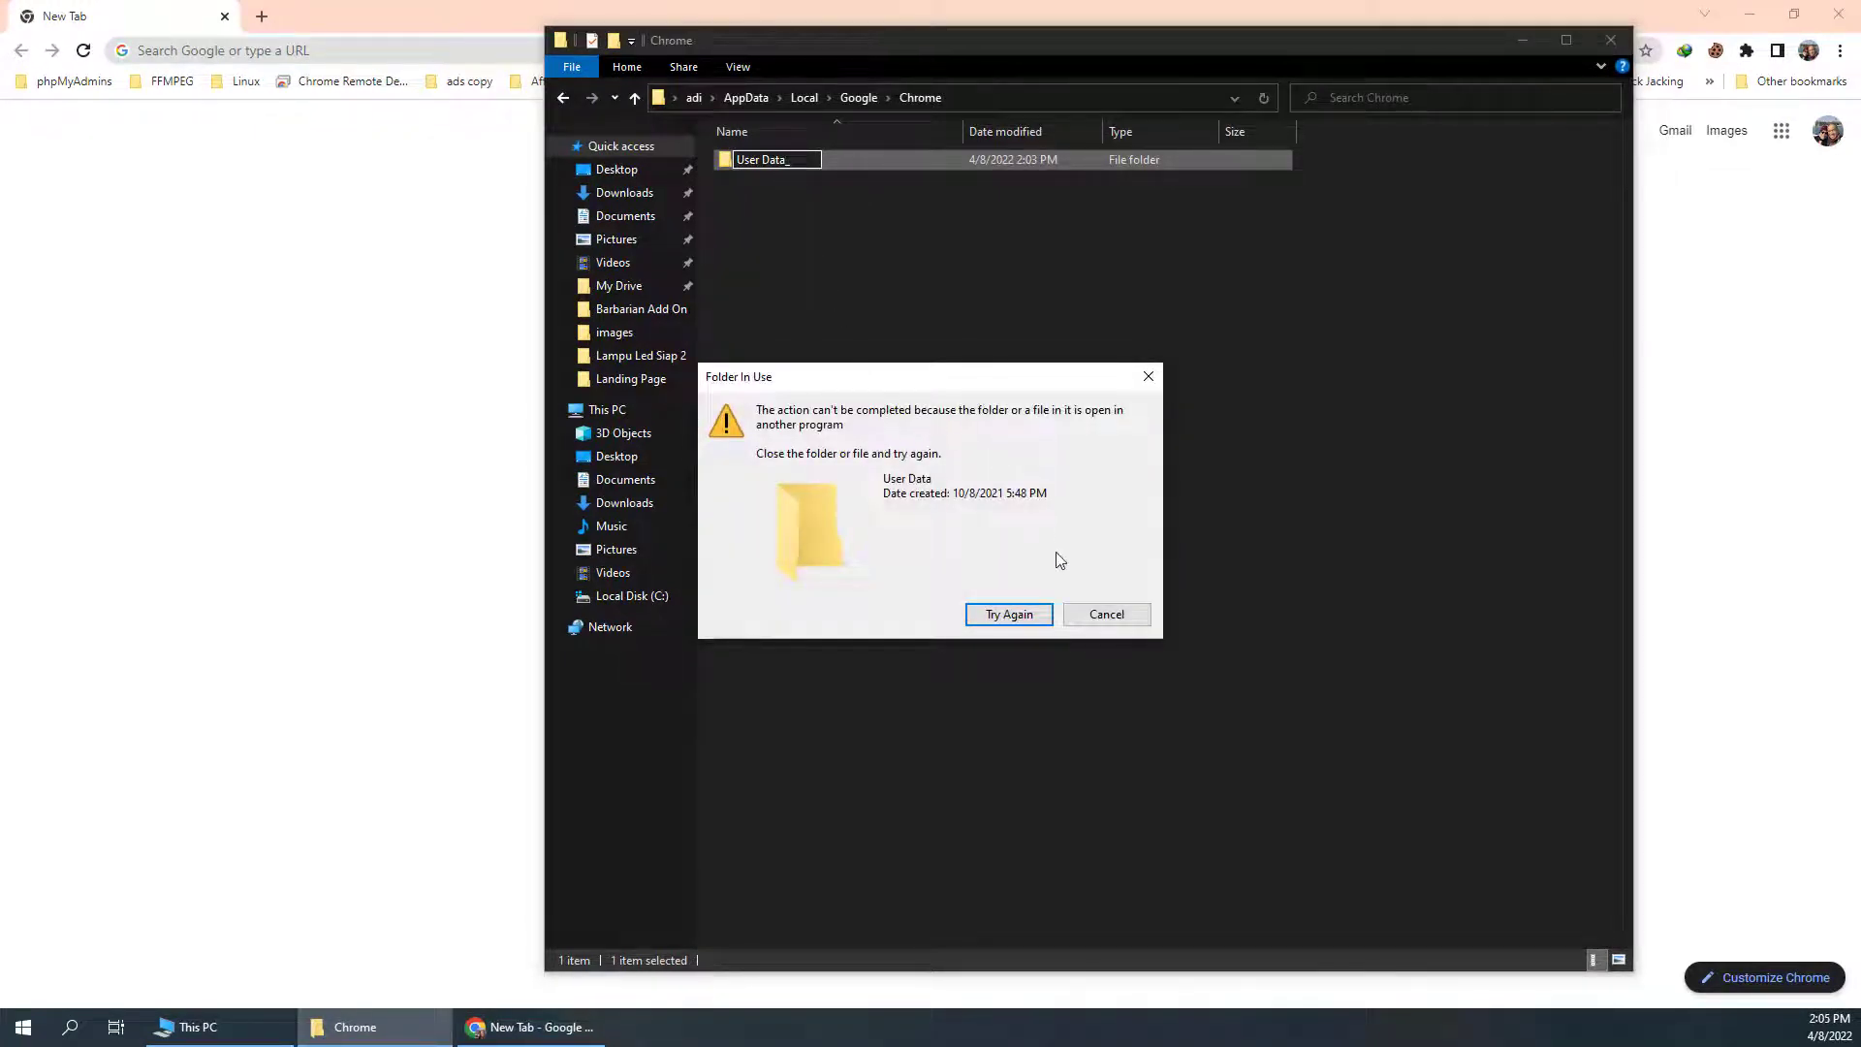
pyautogui.click(1106, 614)
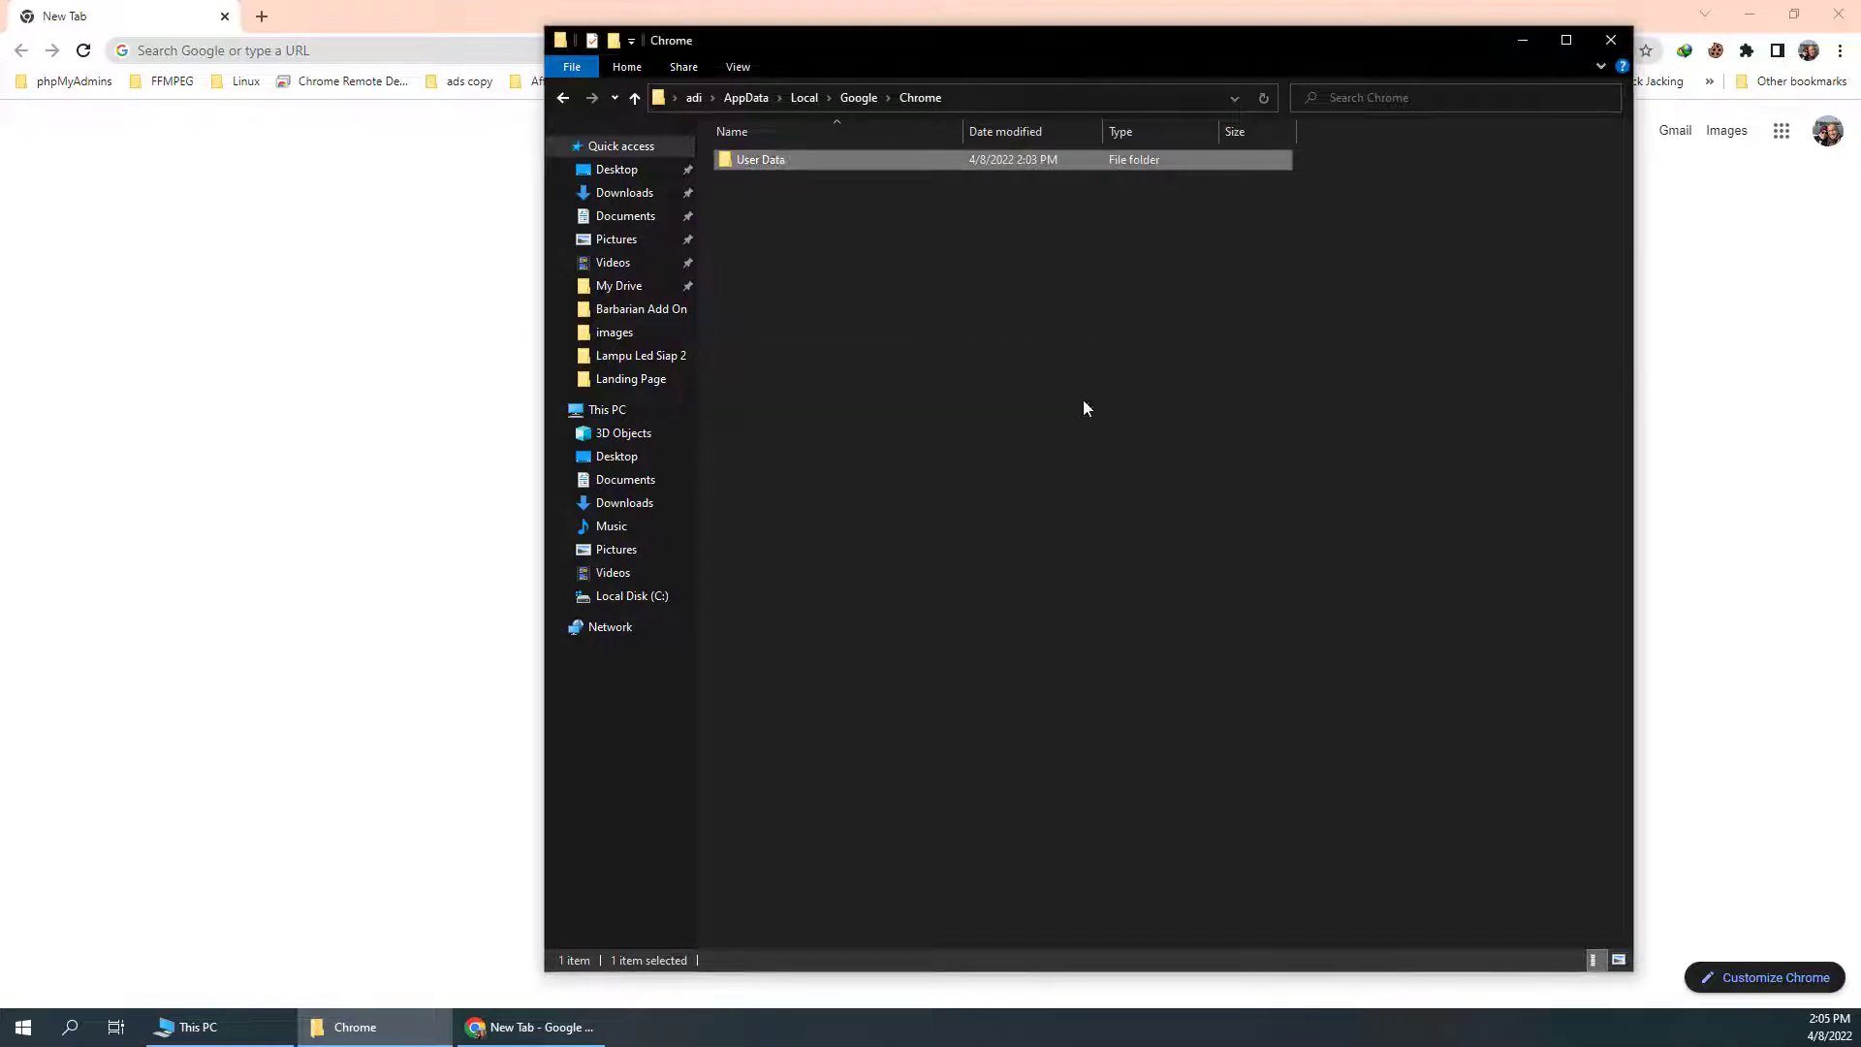
pyautogui.click(1838, 14)
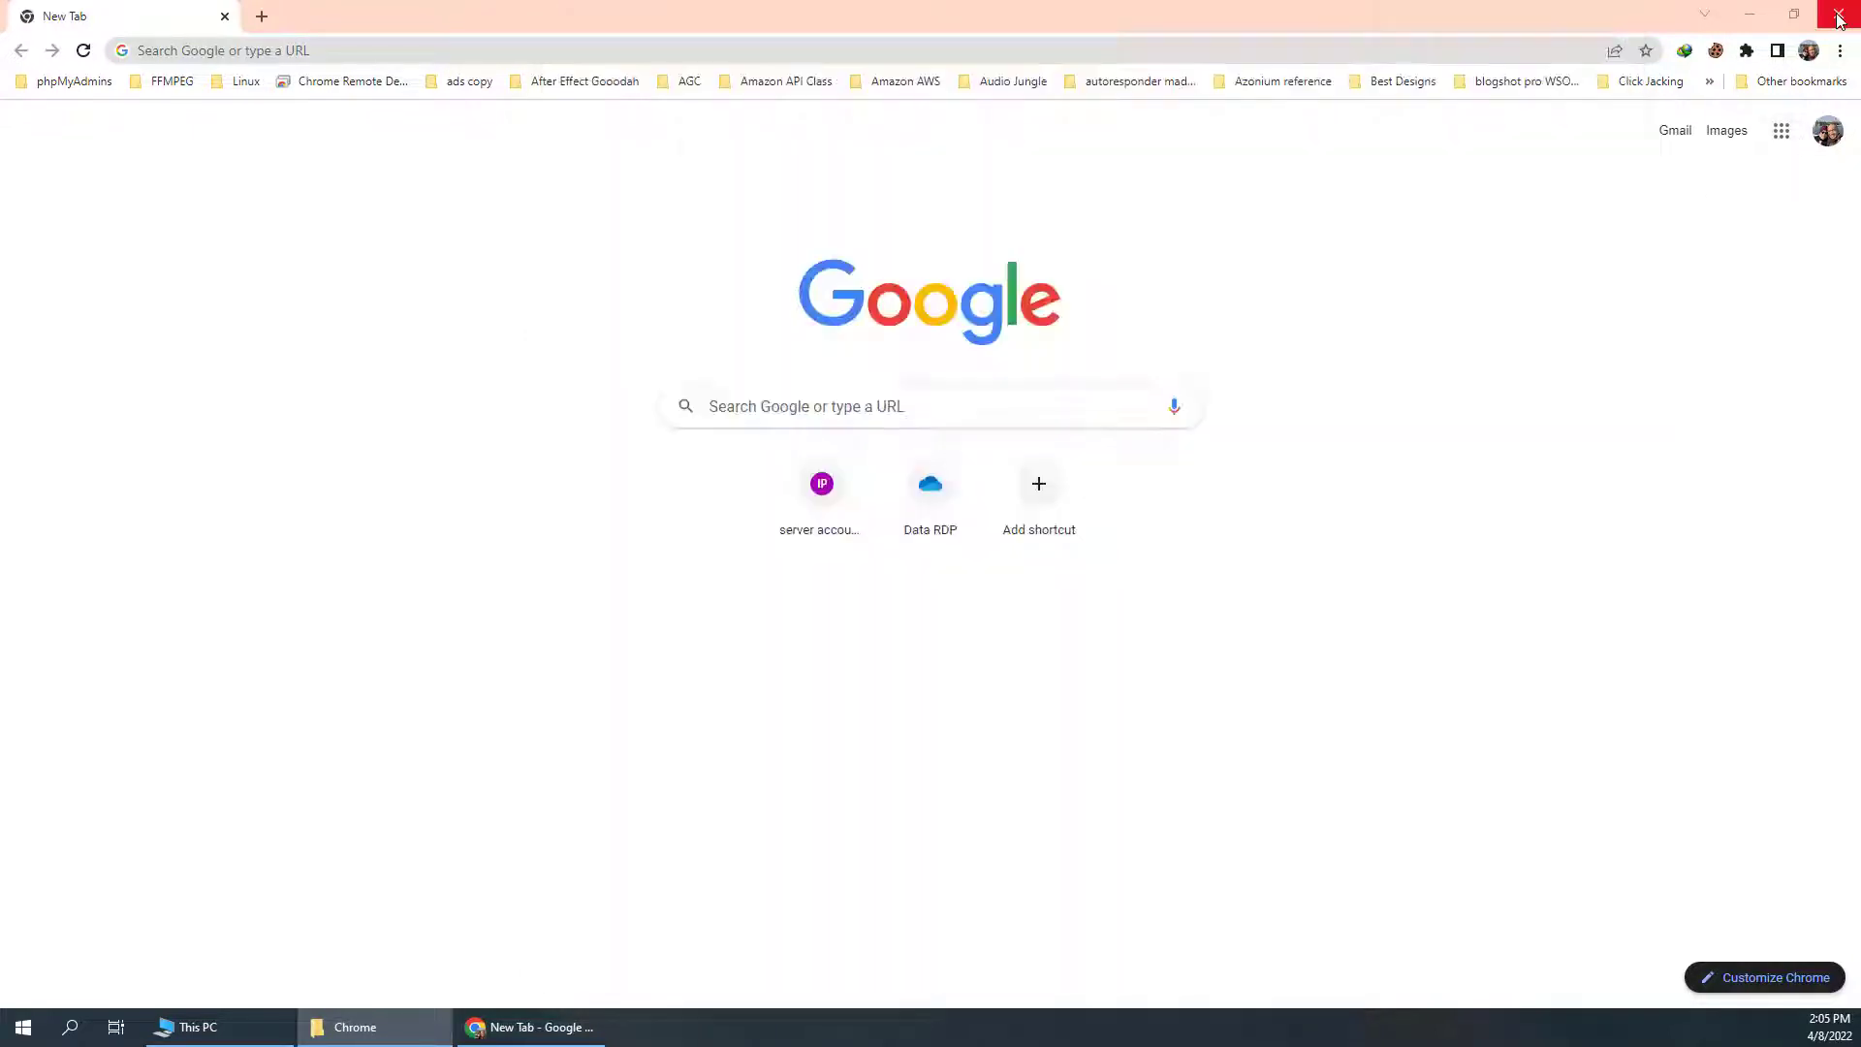
# Close Chrome, then rename the User Data folder to User Data_
pyautogui.click(1838, 14)
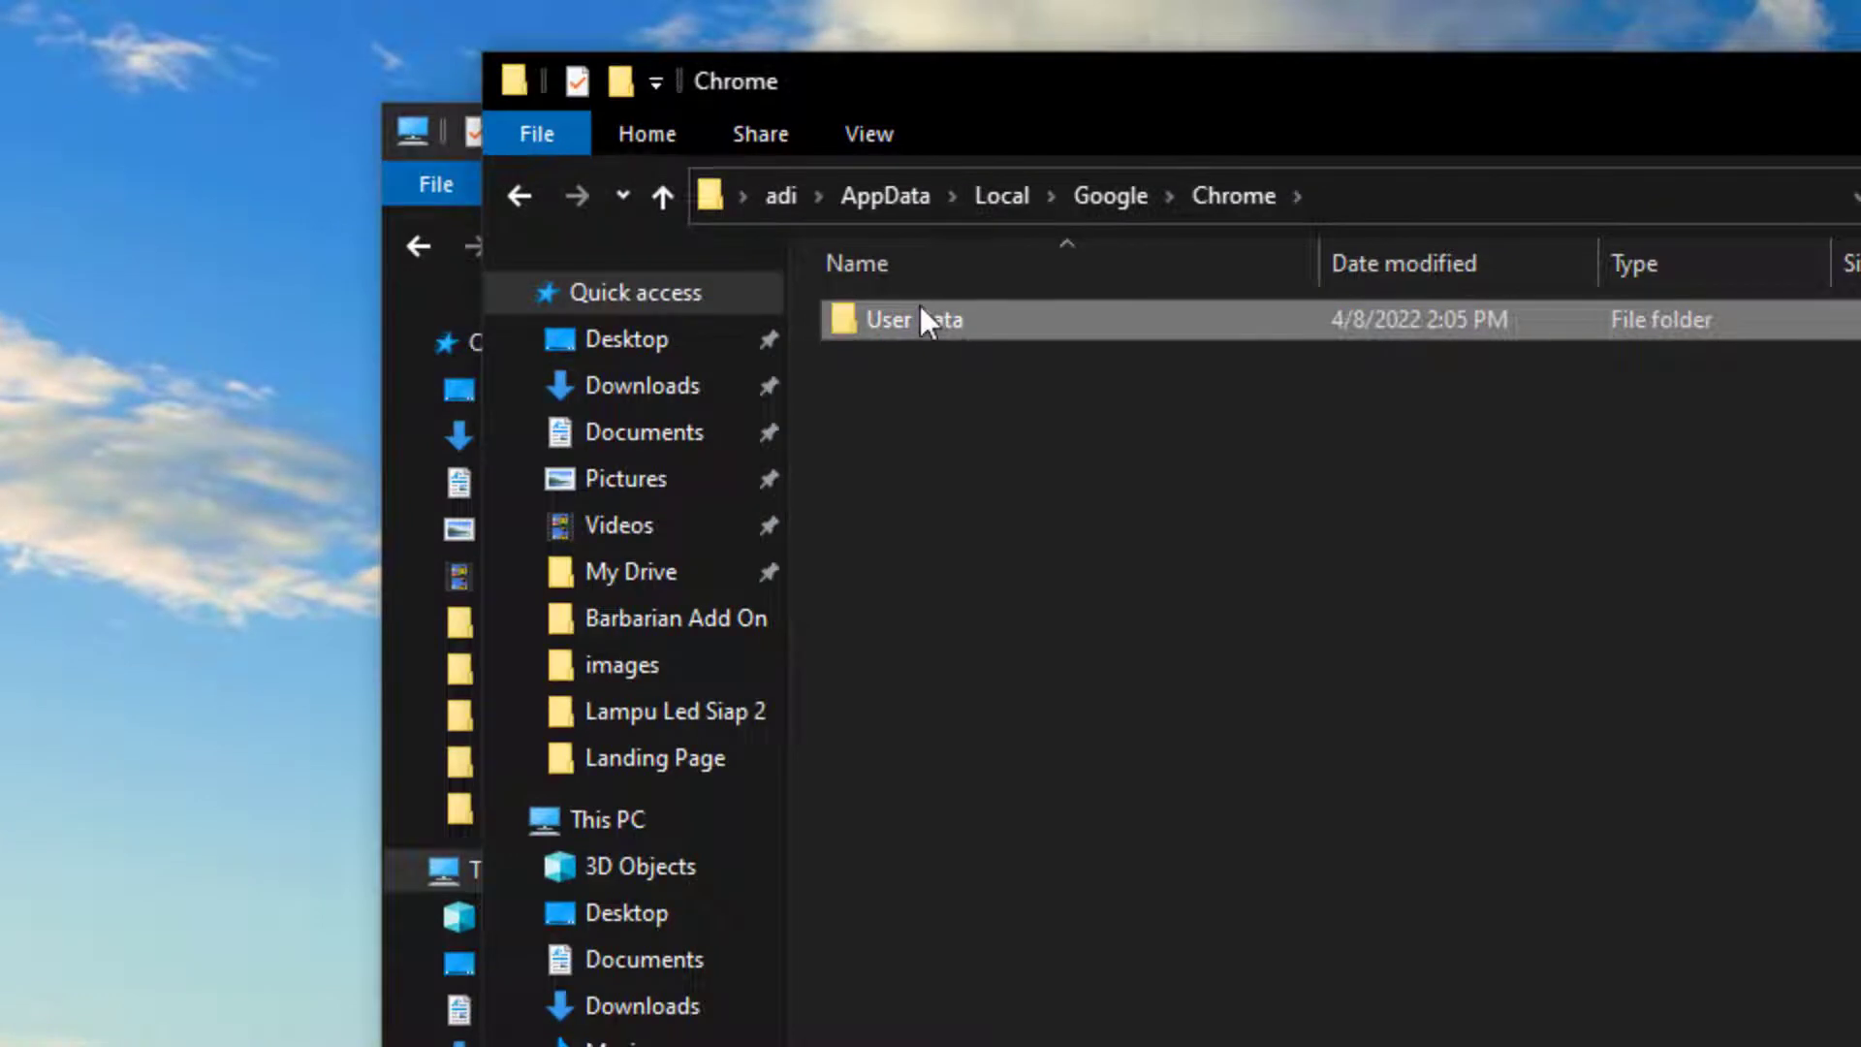
pyautogui.click(921, 308)
pyautogui.press('End')
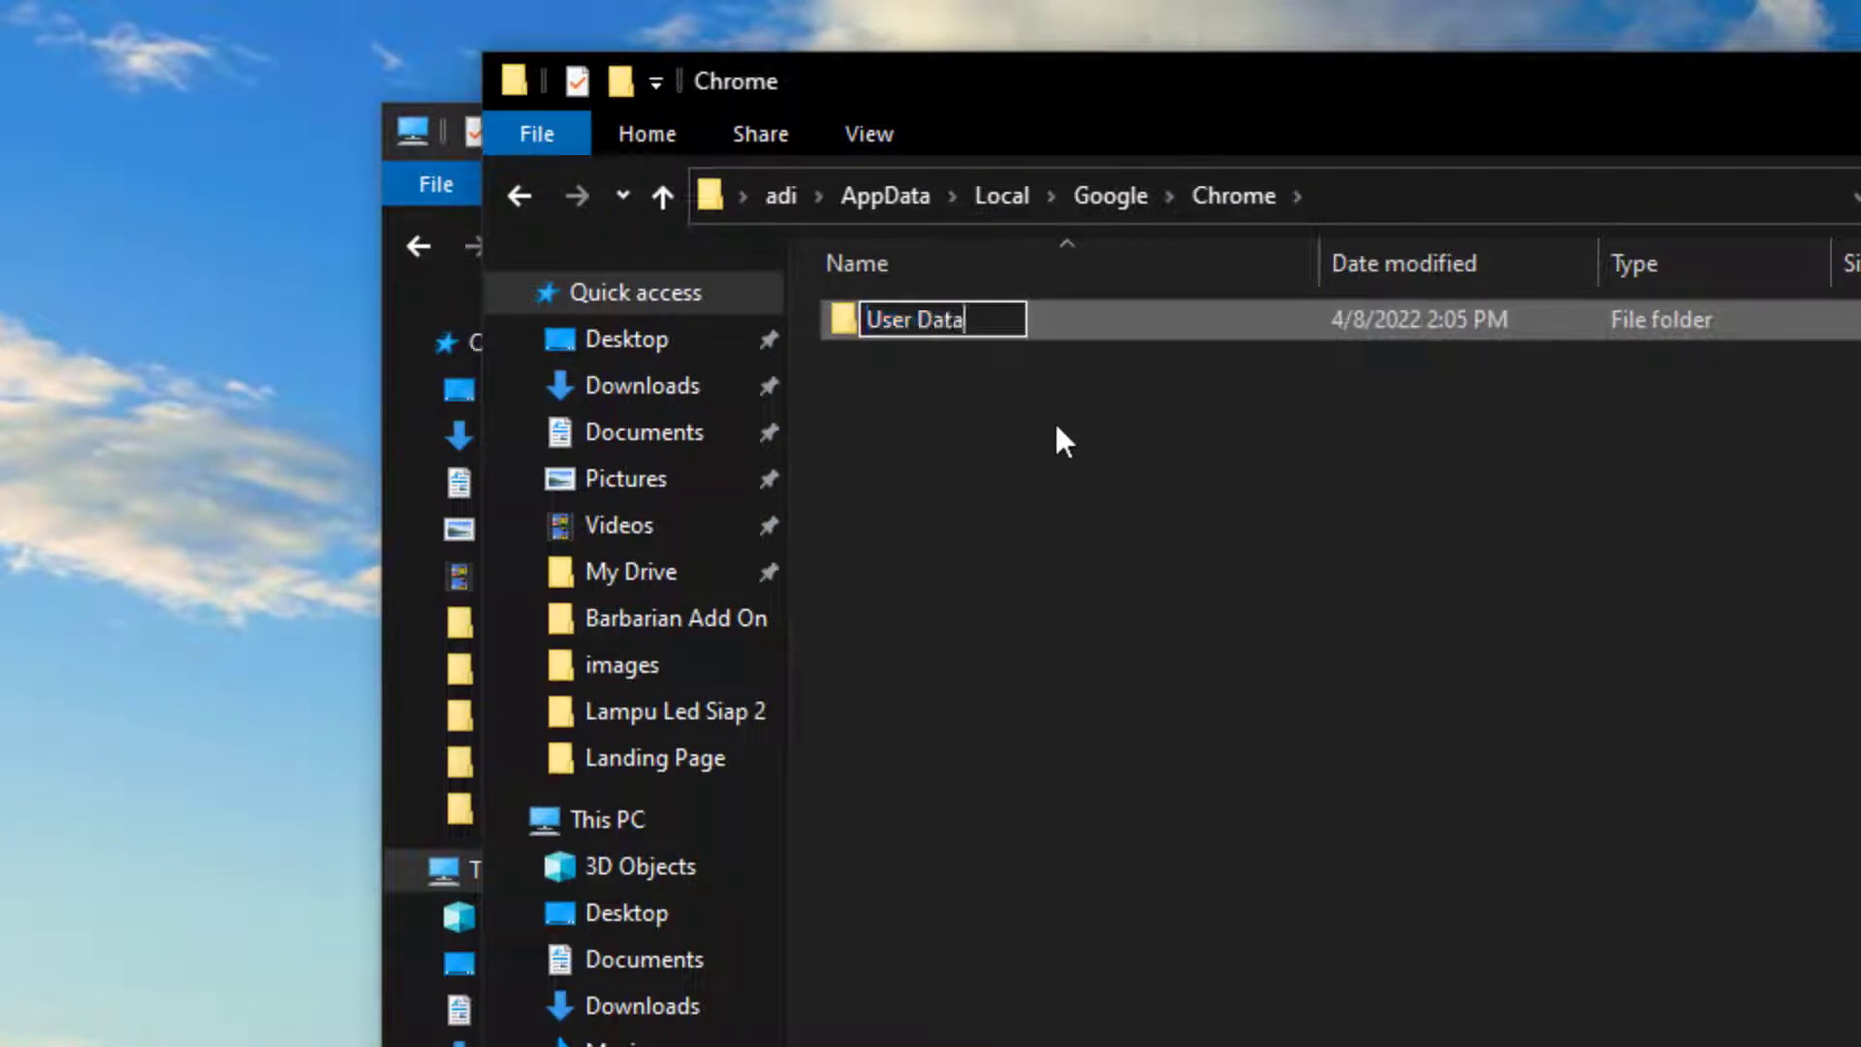
pyautogui.write('_')
pyautogui.press('Return')
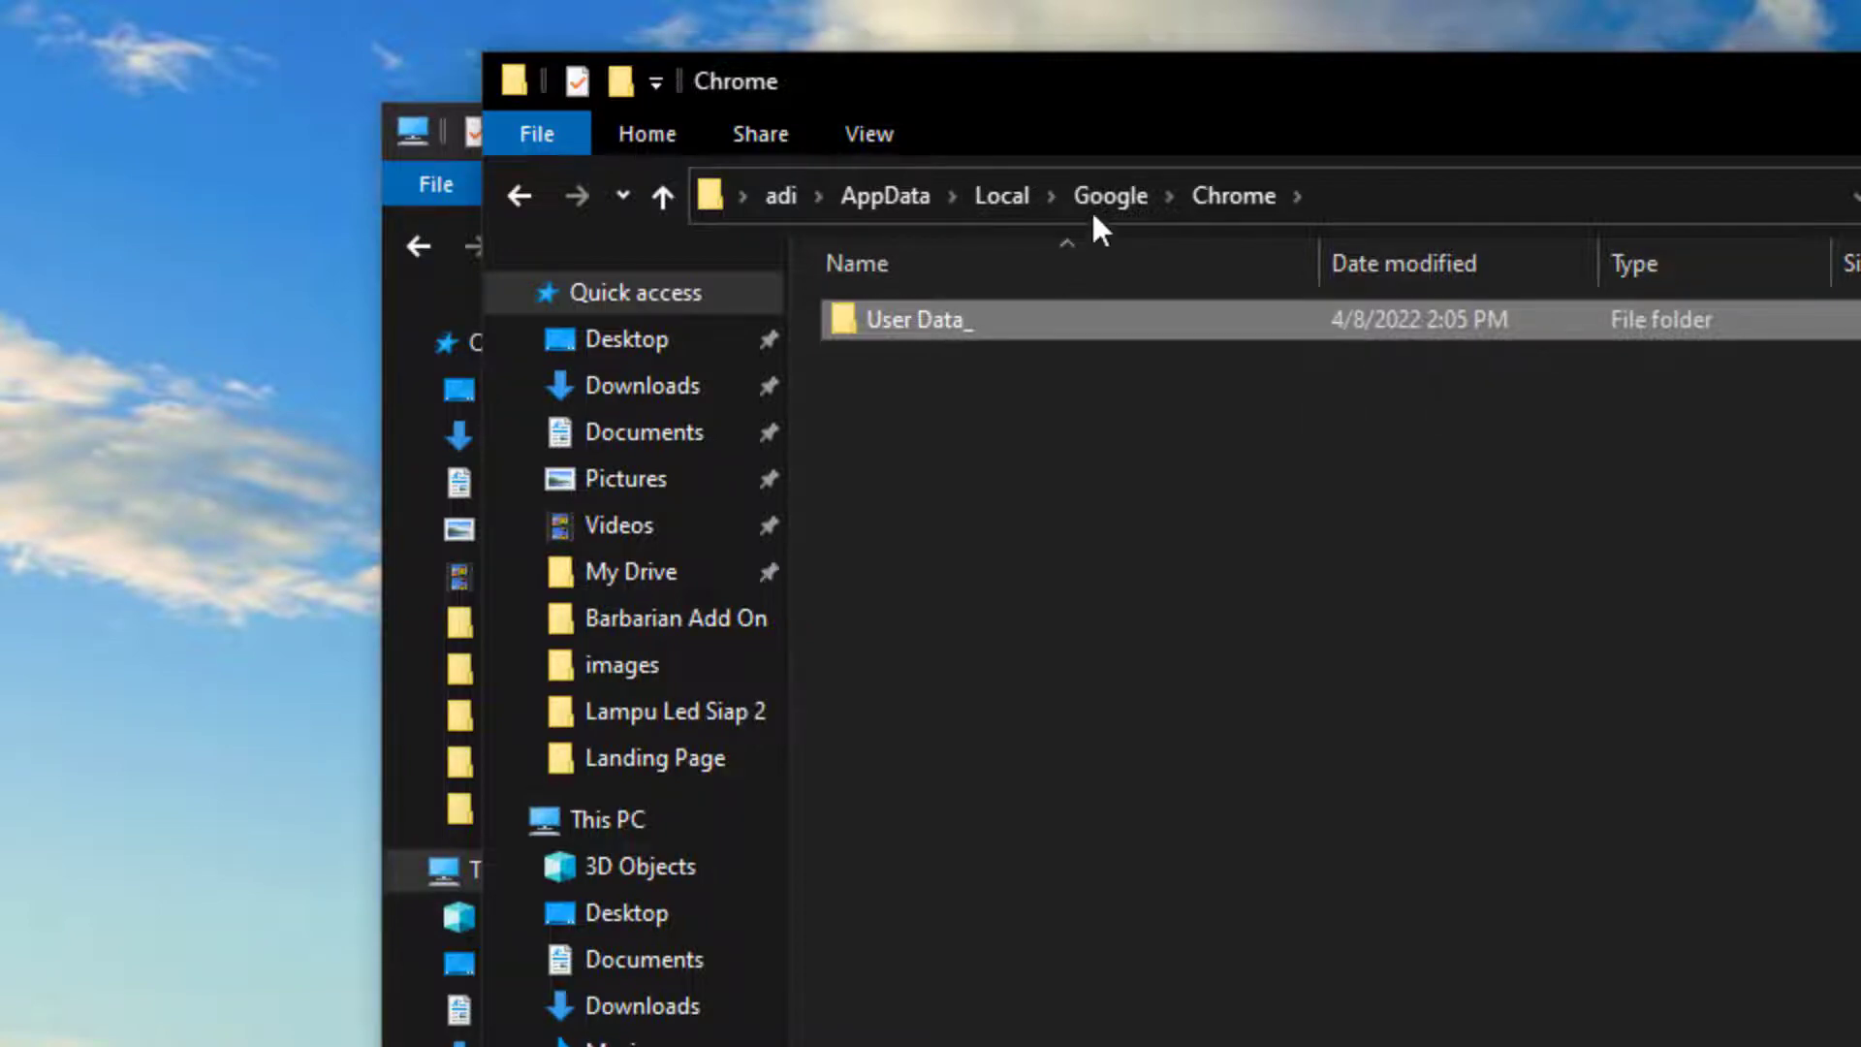
# Snap the Chrome folder right and the Desktop left, then move User Data_ onto the Desktop
pyautogui.moveTo(1087, 97); pyautogui.dragTo(1860, 585)
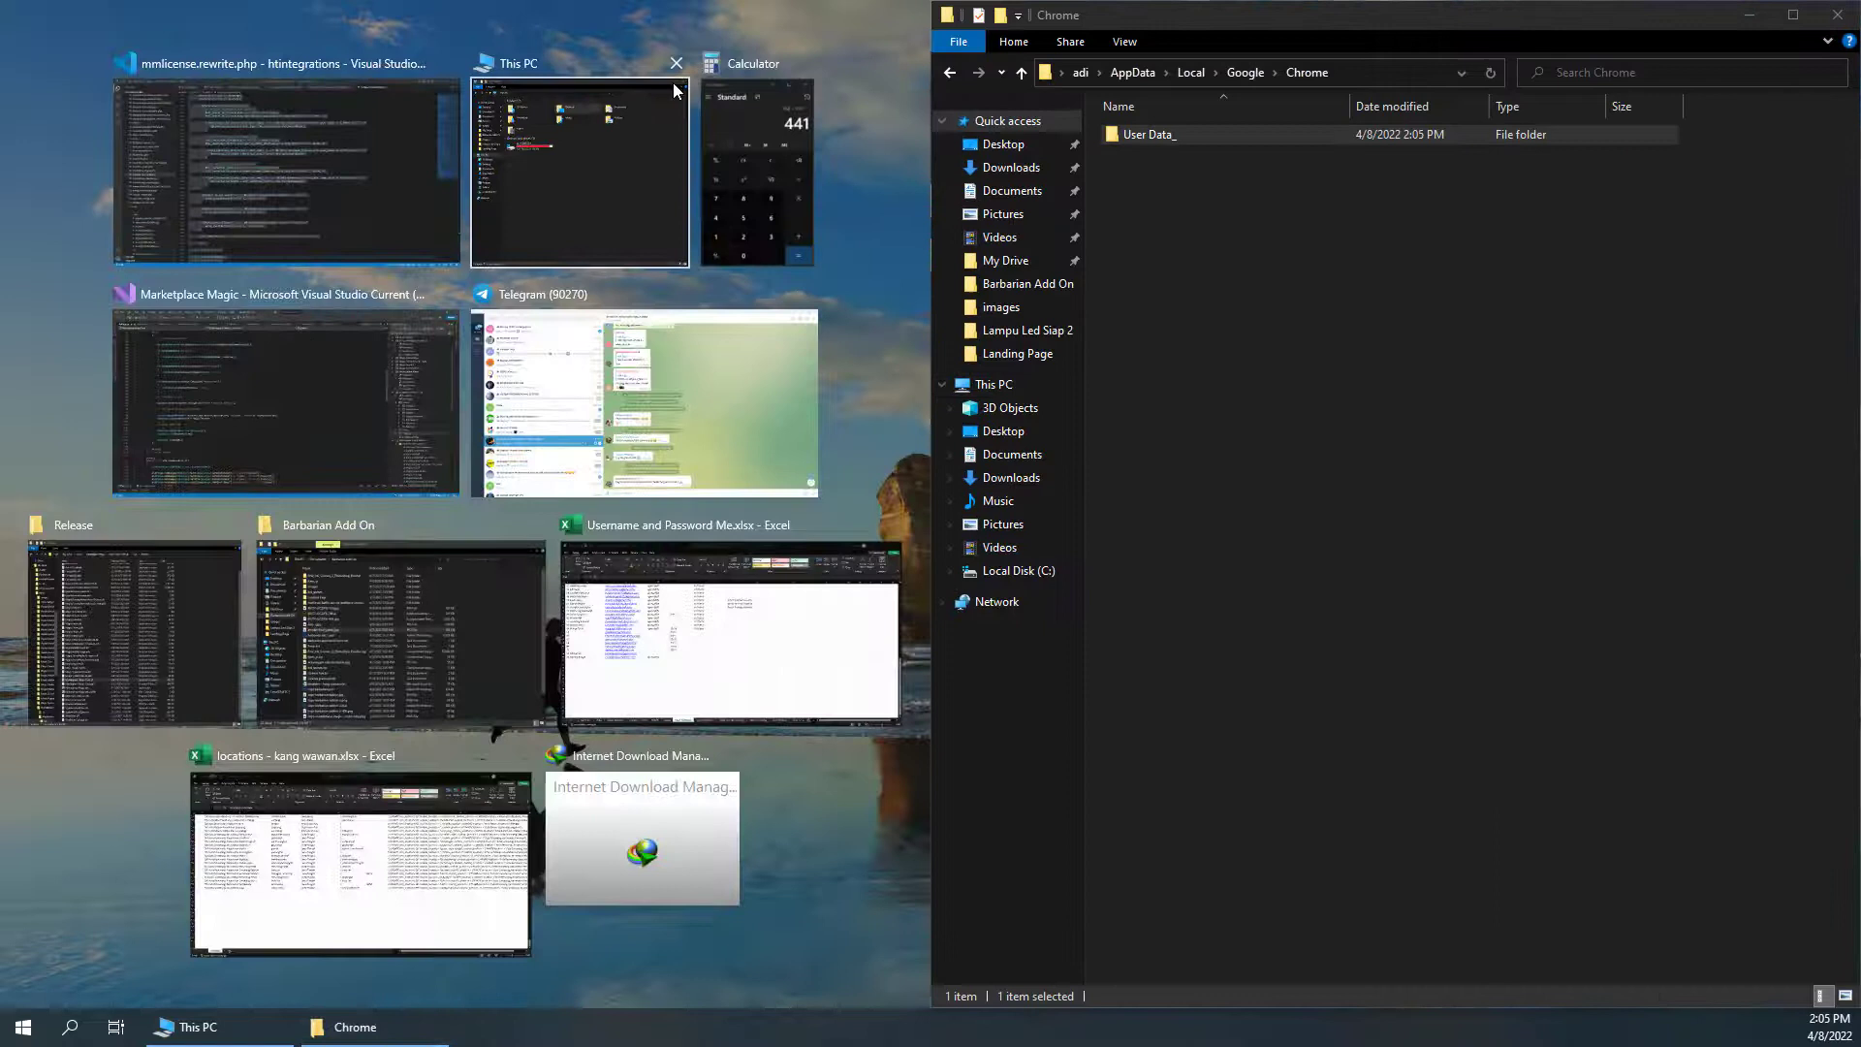
pyautogui.click(580, 159)
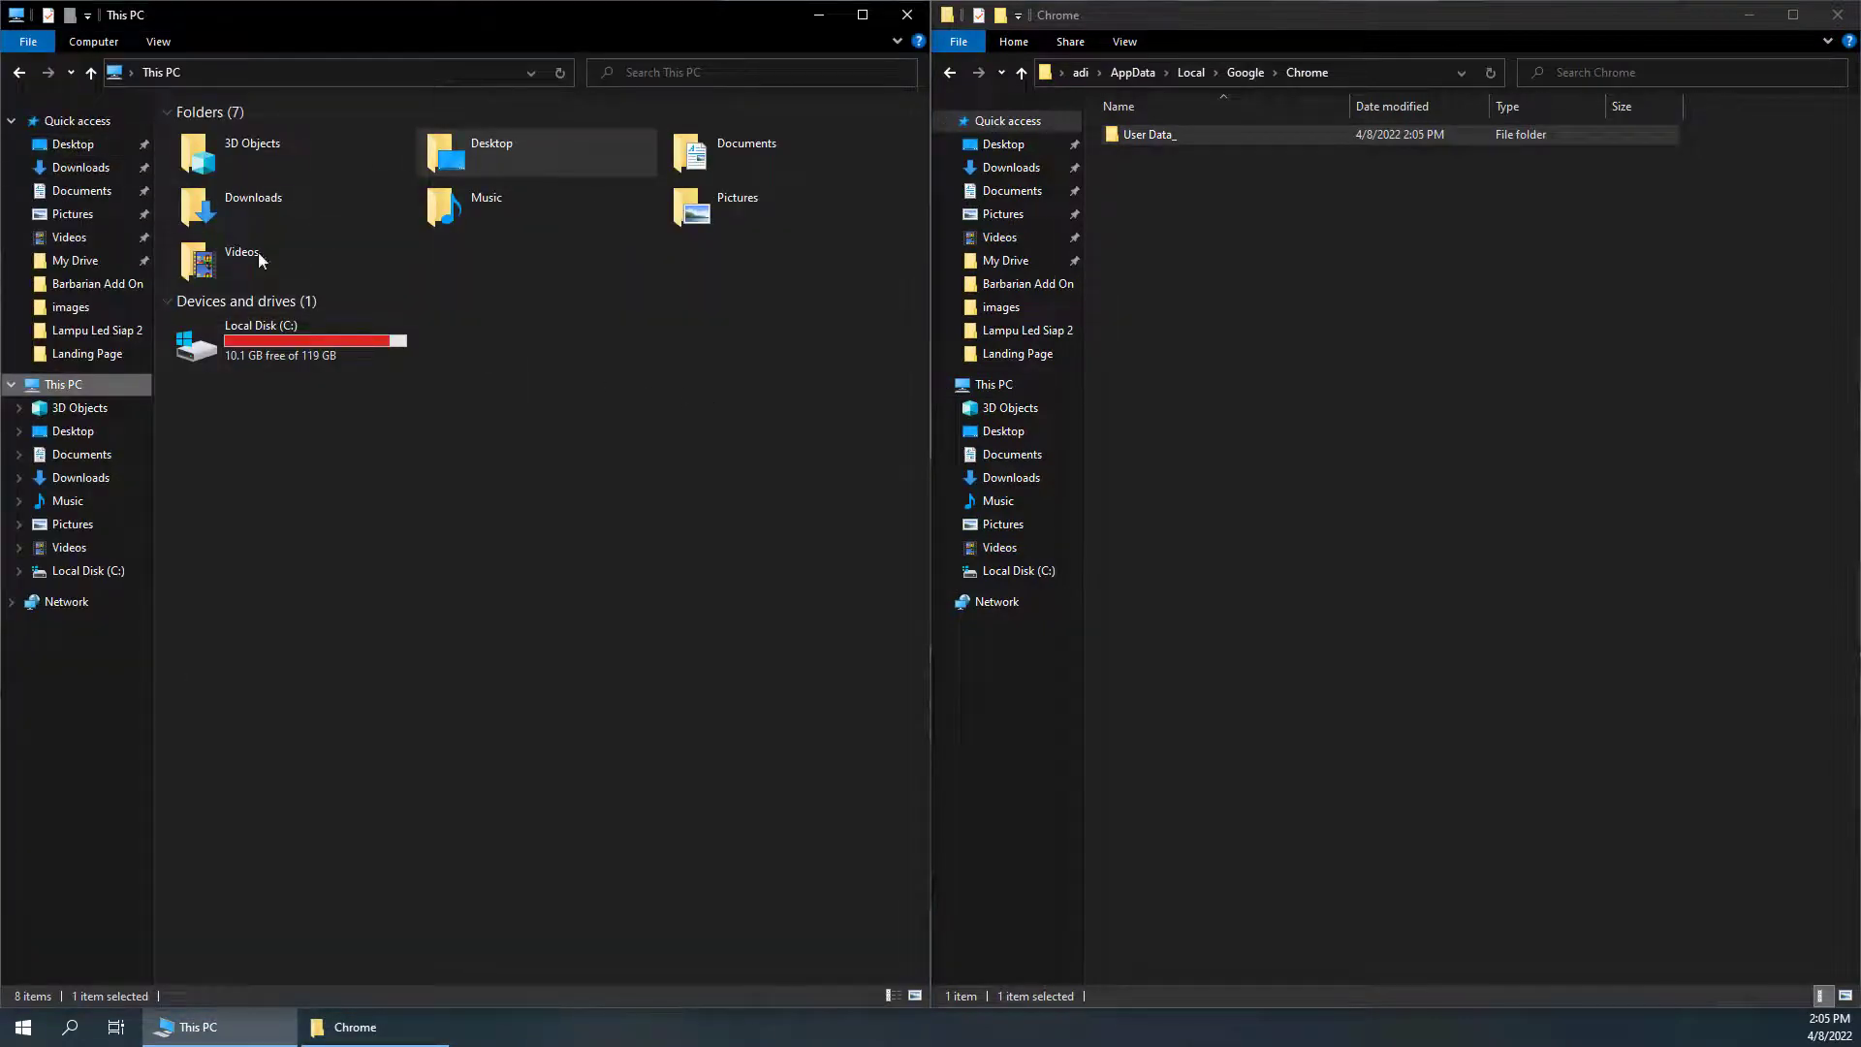
pyautogui.click(89, 431)
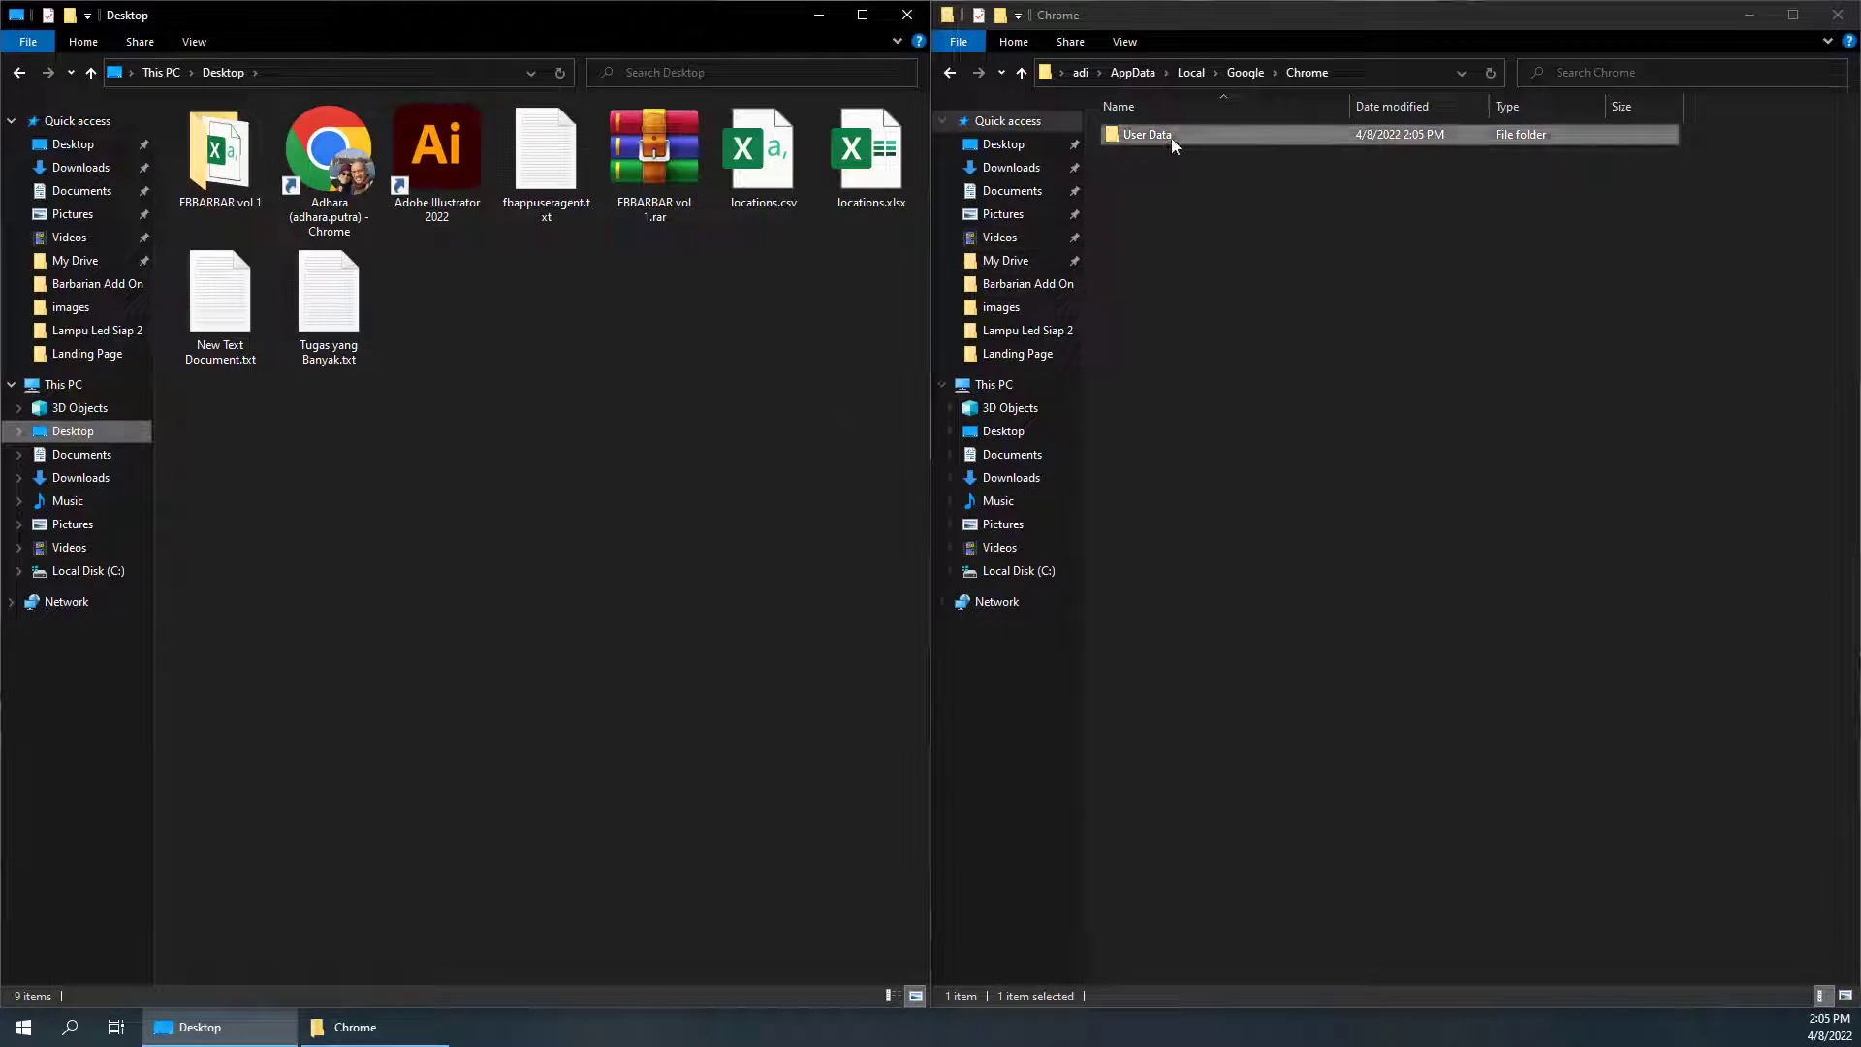
pyautogui.moveTo(1168, 137); pyautogui.dragTo(589, 599)
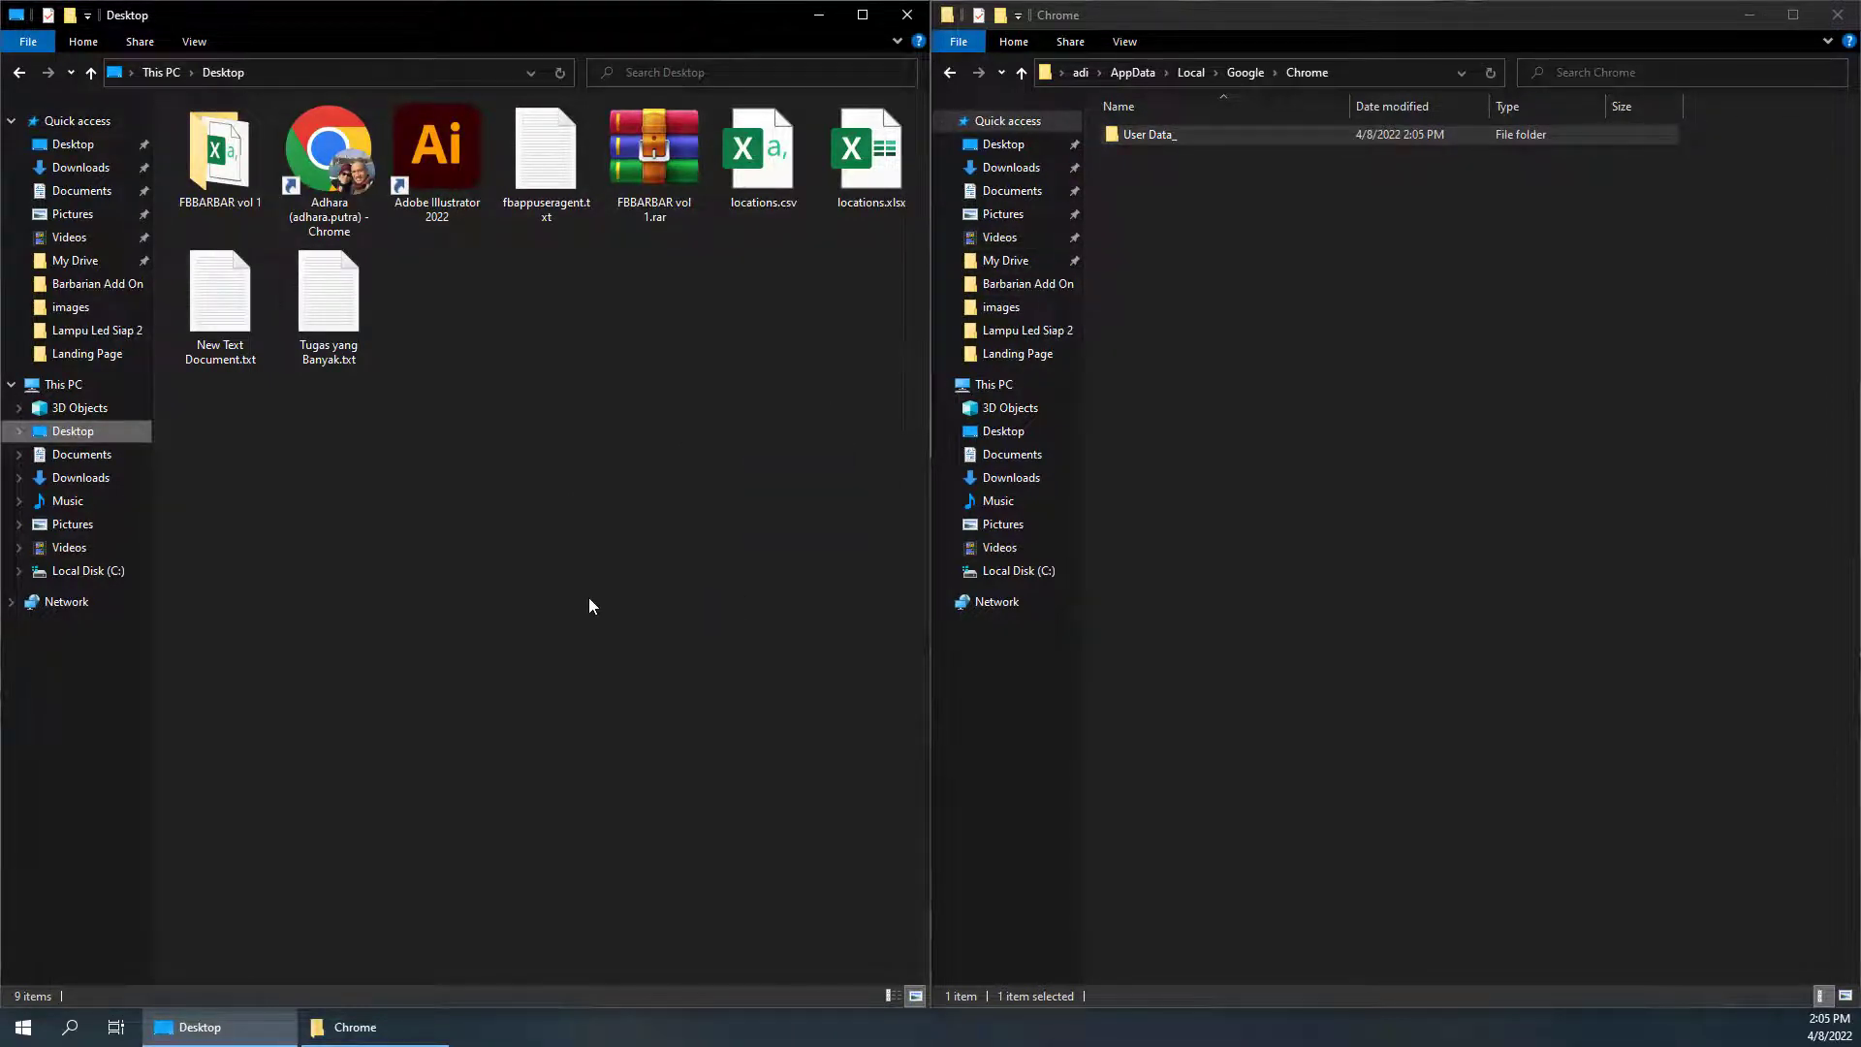
pyautogui.hotkey('ctrl', 'v')
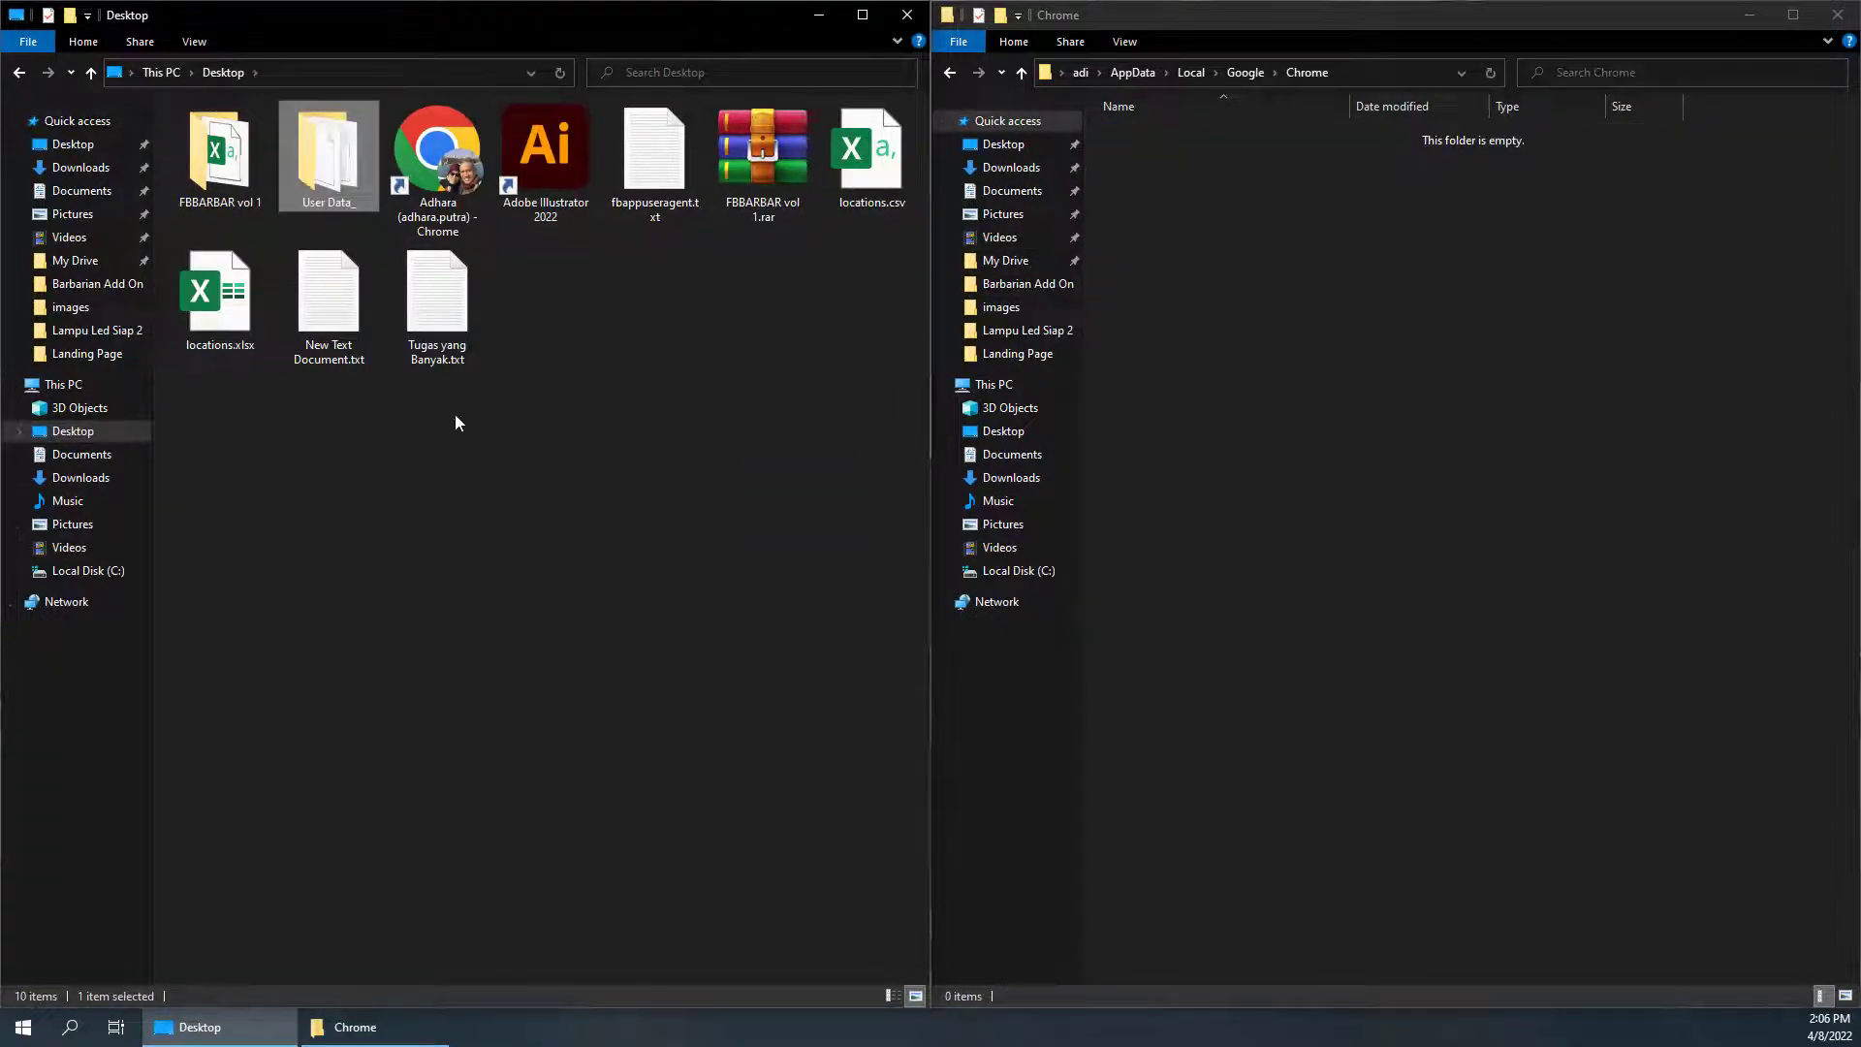
pyautogui.click(570, 398)
pyautogui.click(332, 162)
pyautogui.rightClick(332, 162)
pyautogui.click(456, 671)
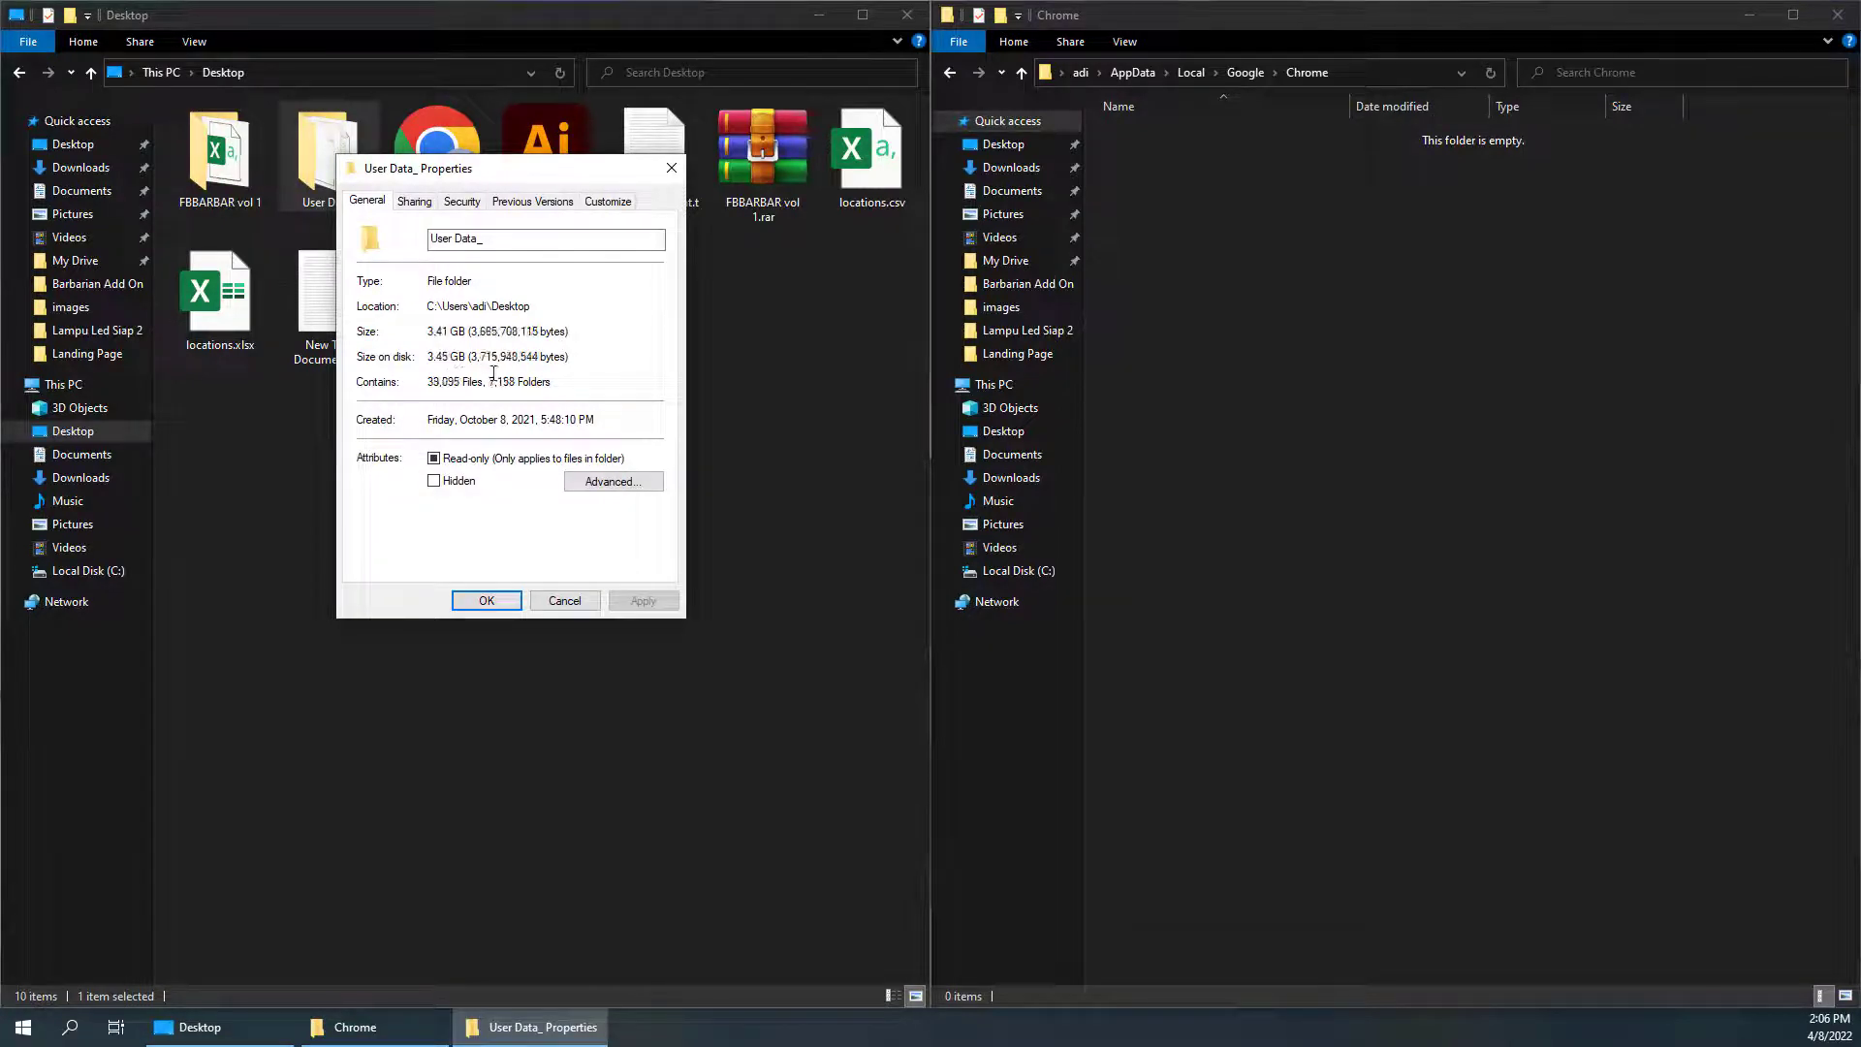
pyautogui.click(565, 601)
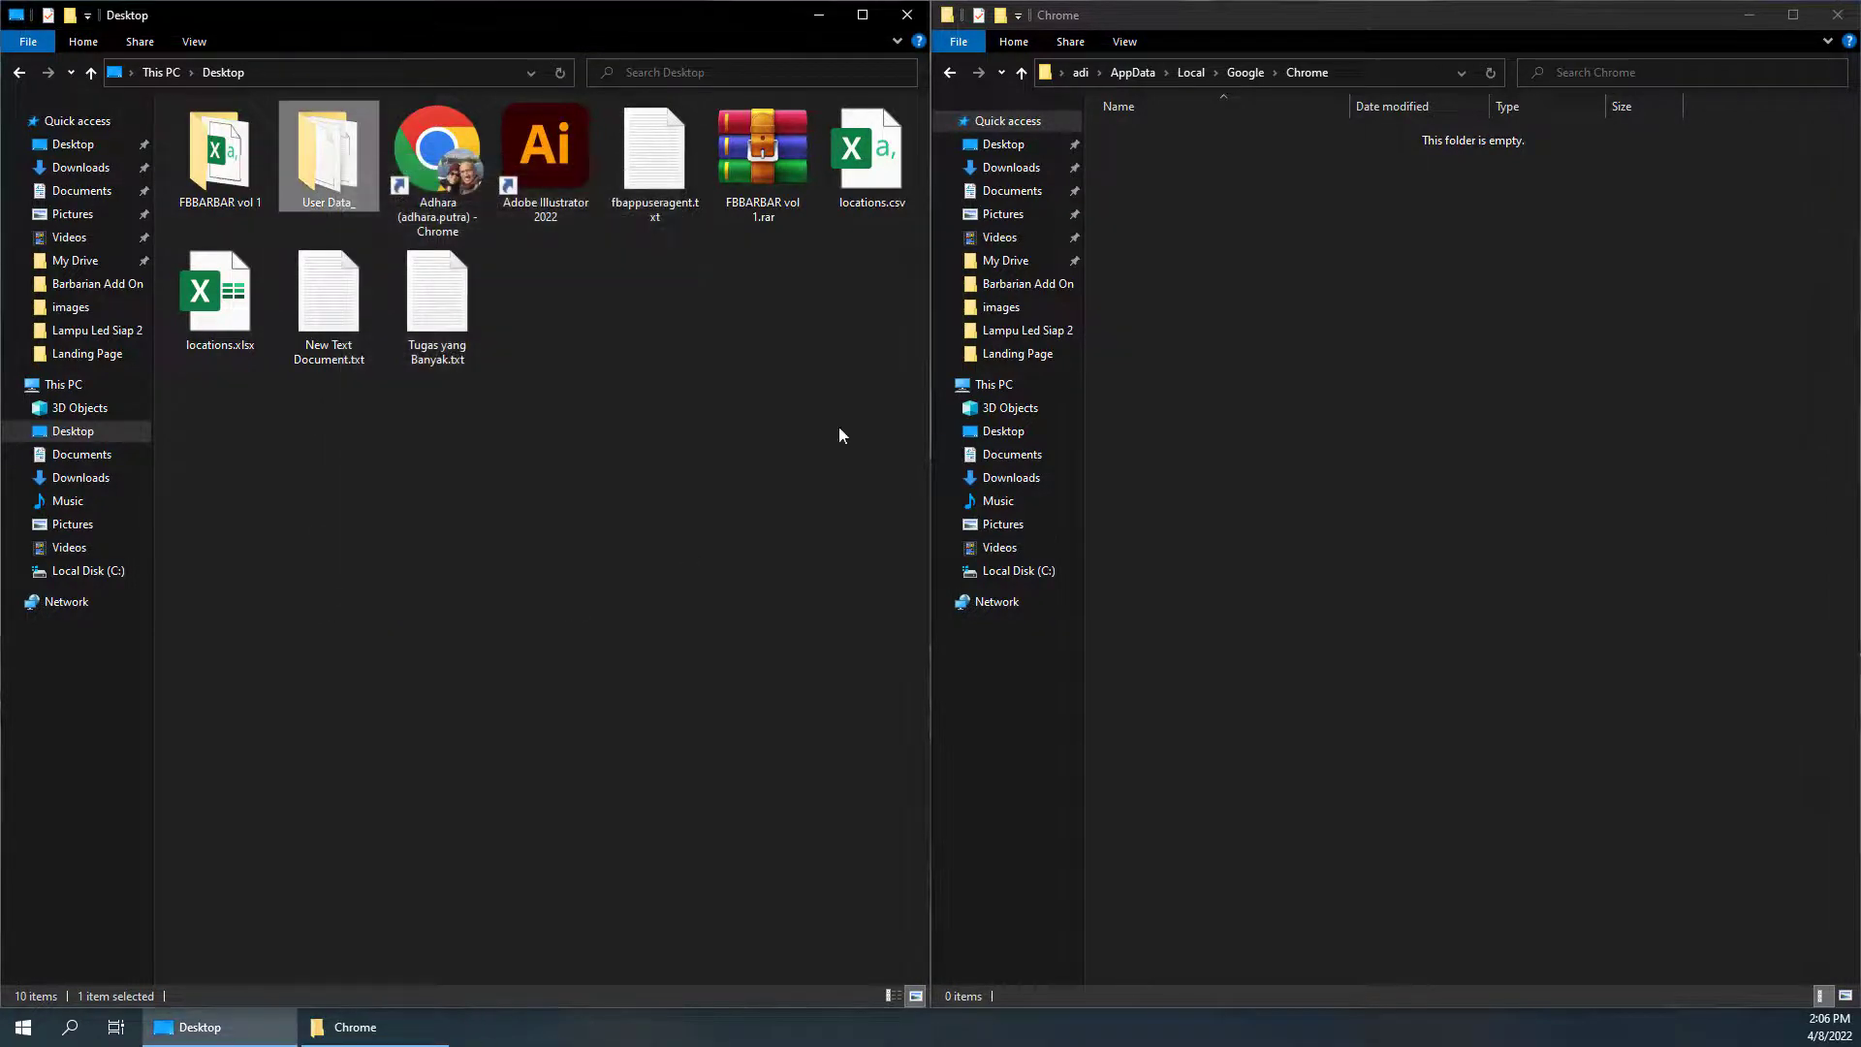
pyautogui.click(1332, 267)
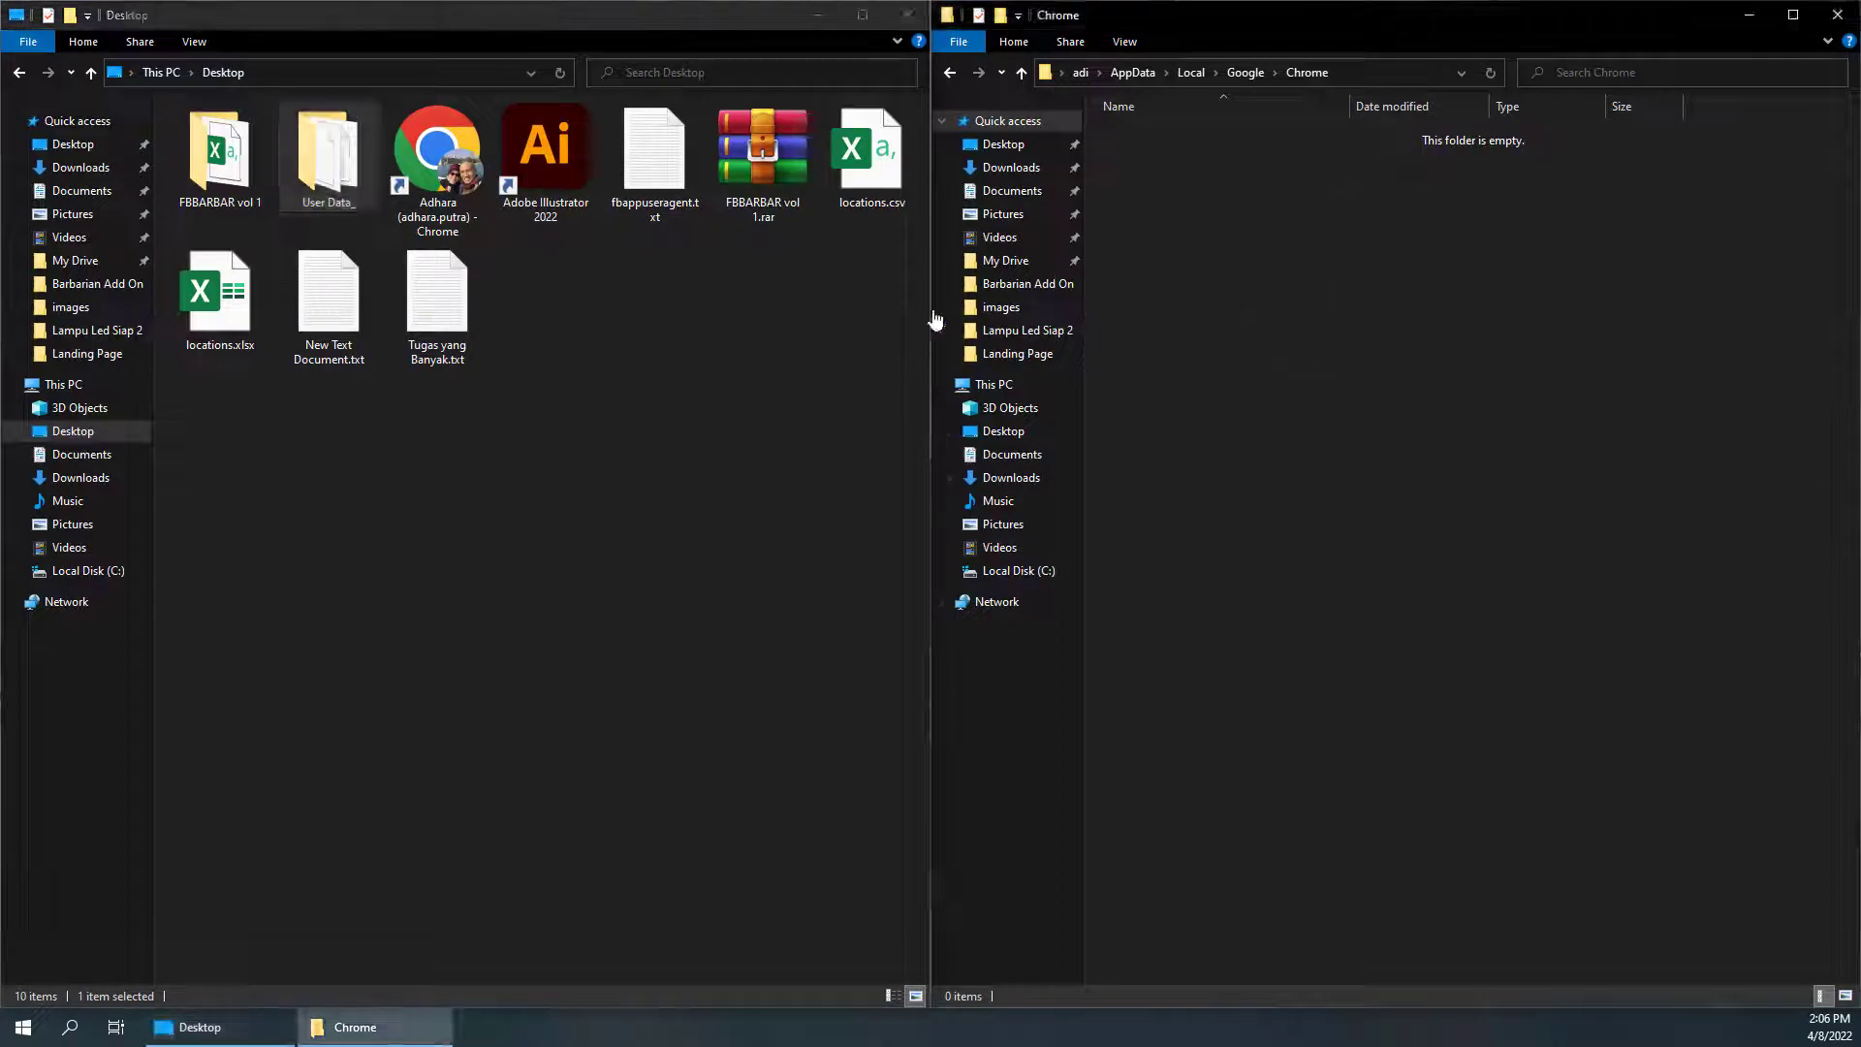
# Launch Chrome from Start, check its fresh profile, then close Chrome
pyautogui.click(719, 428)
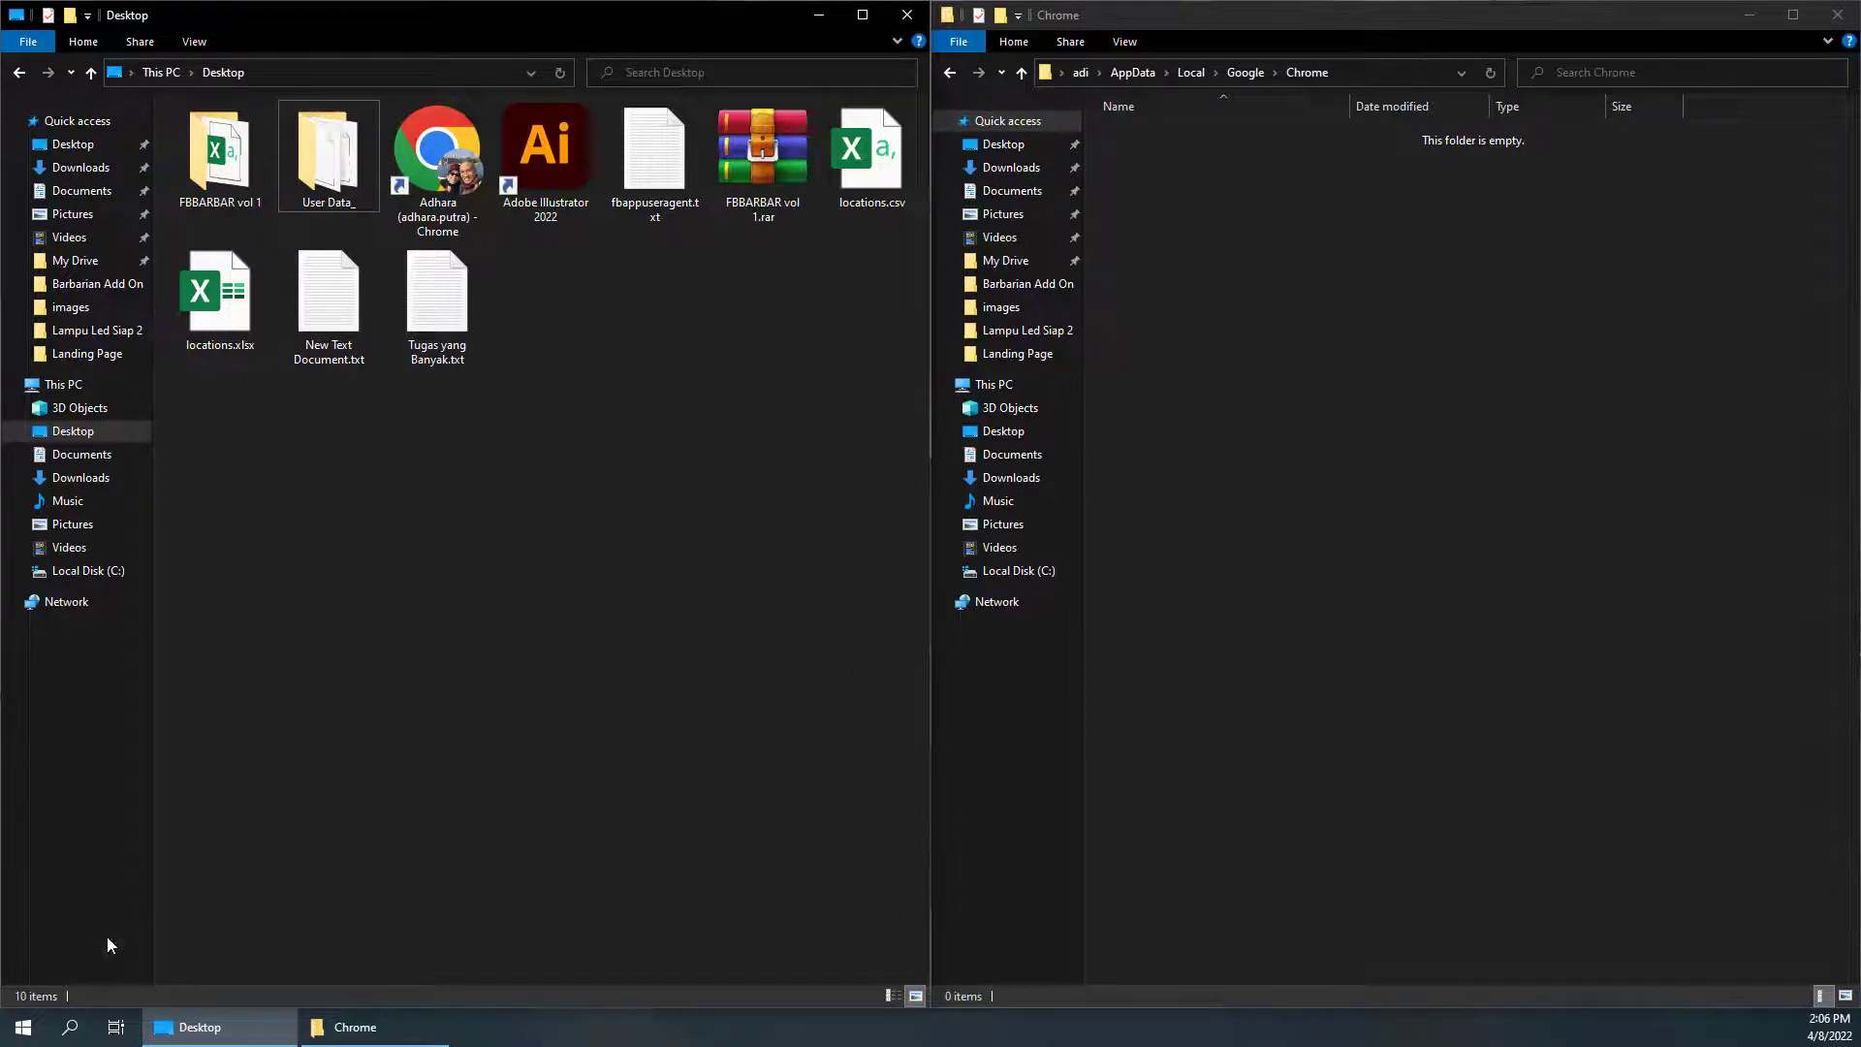
pyautogui.click(23, 1026)
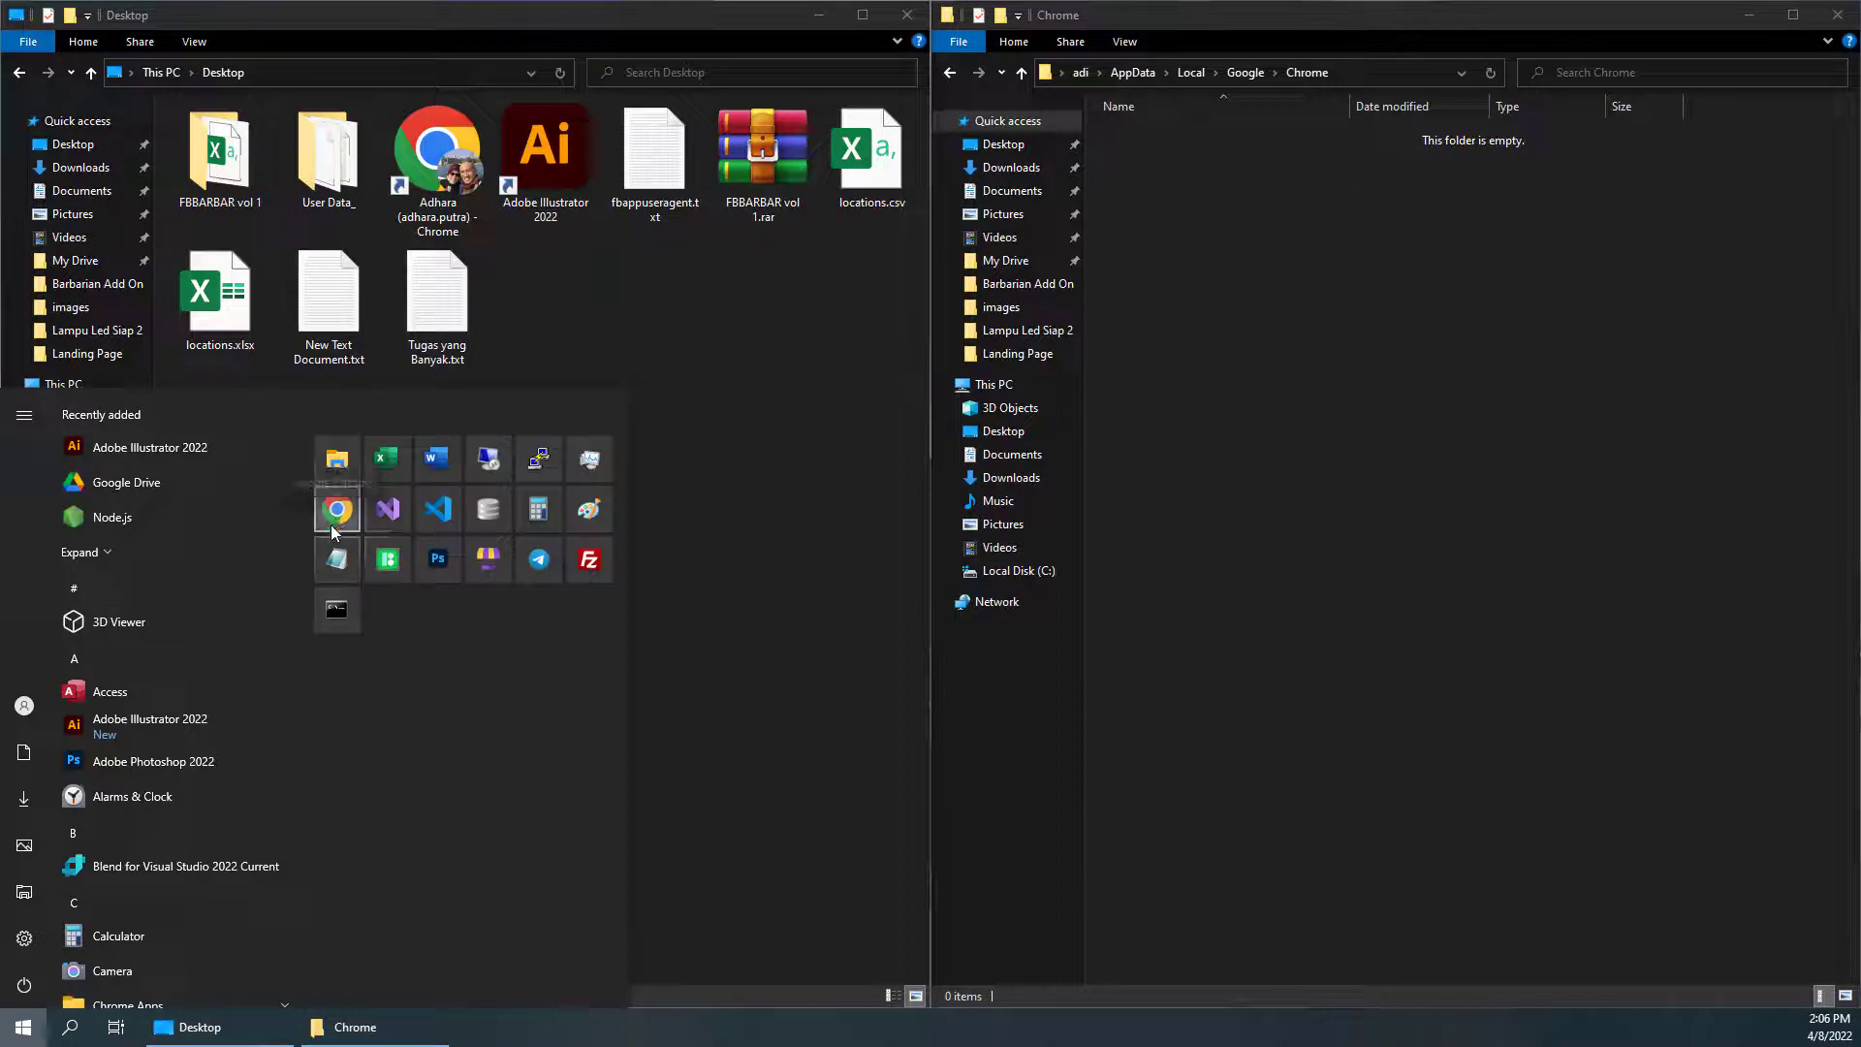
pyautogui.click(336, 525)
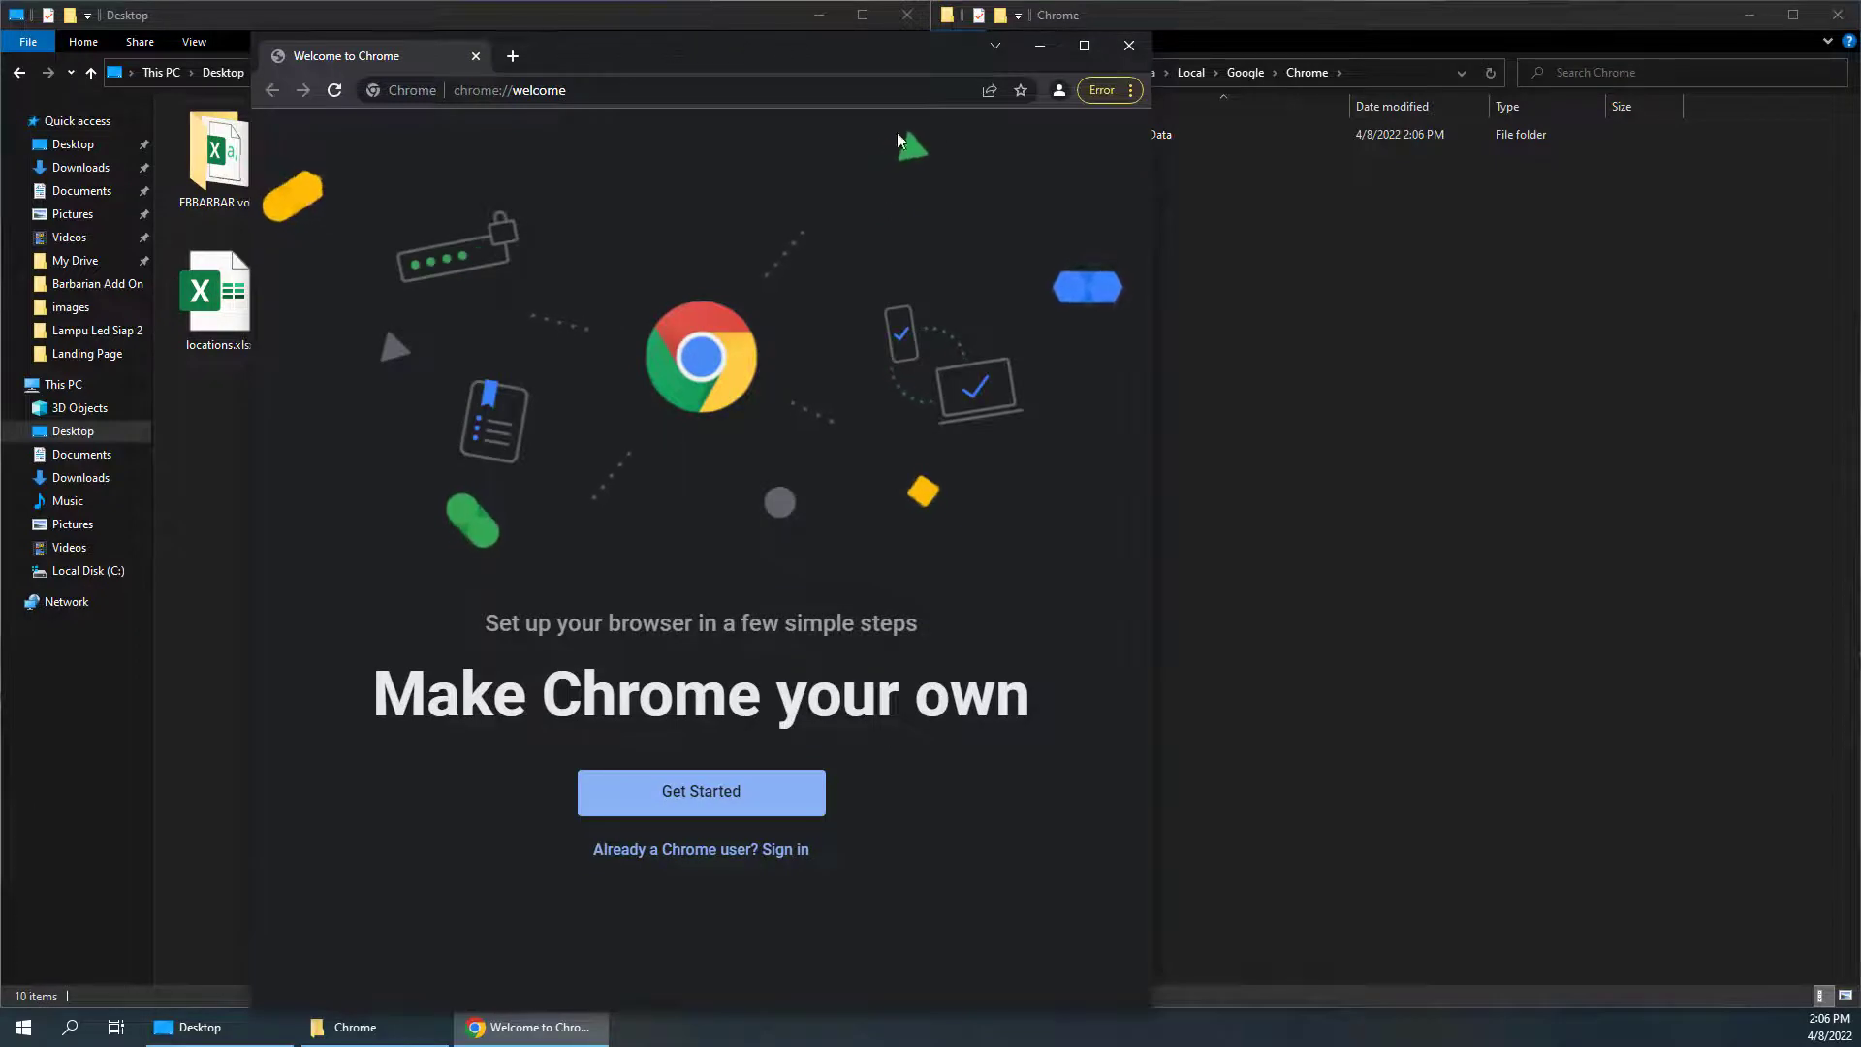
pyautogui.click(1058, 90)
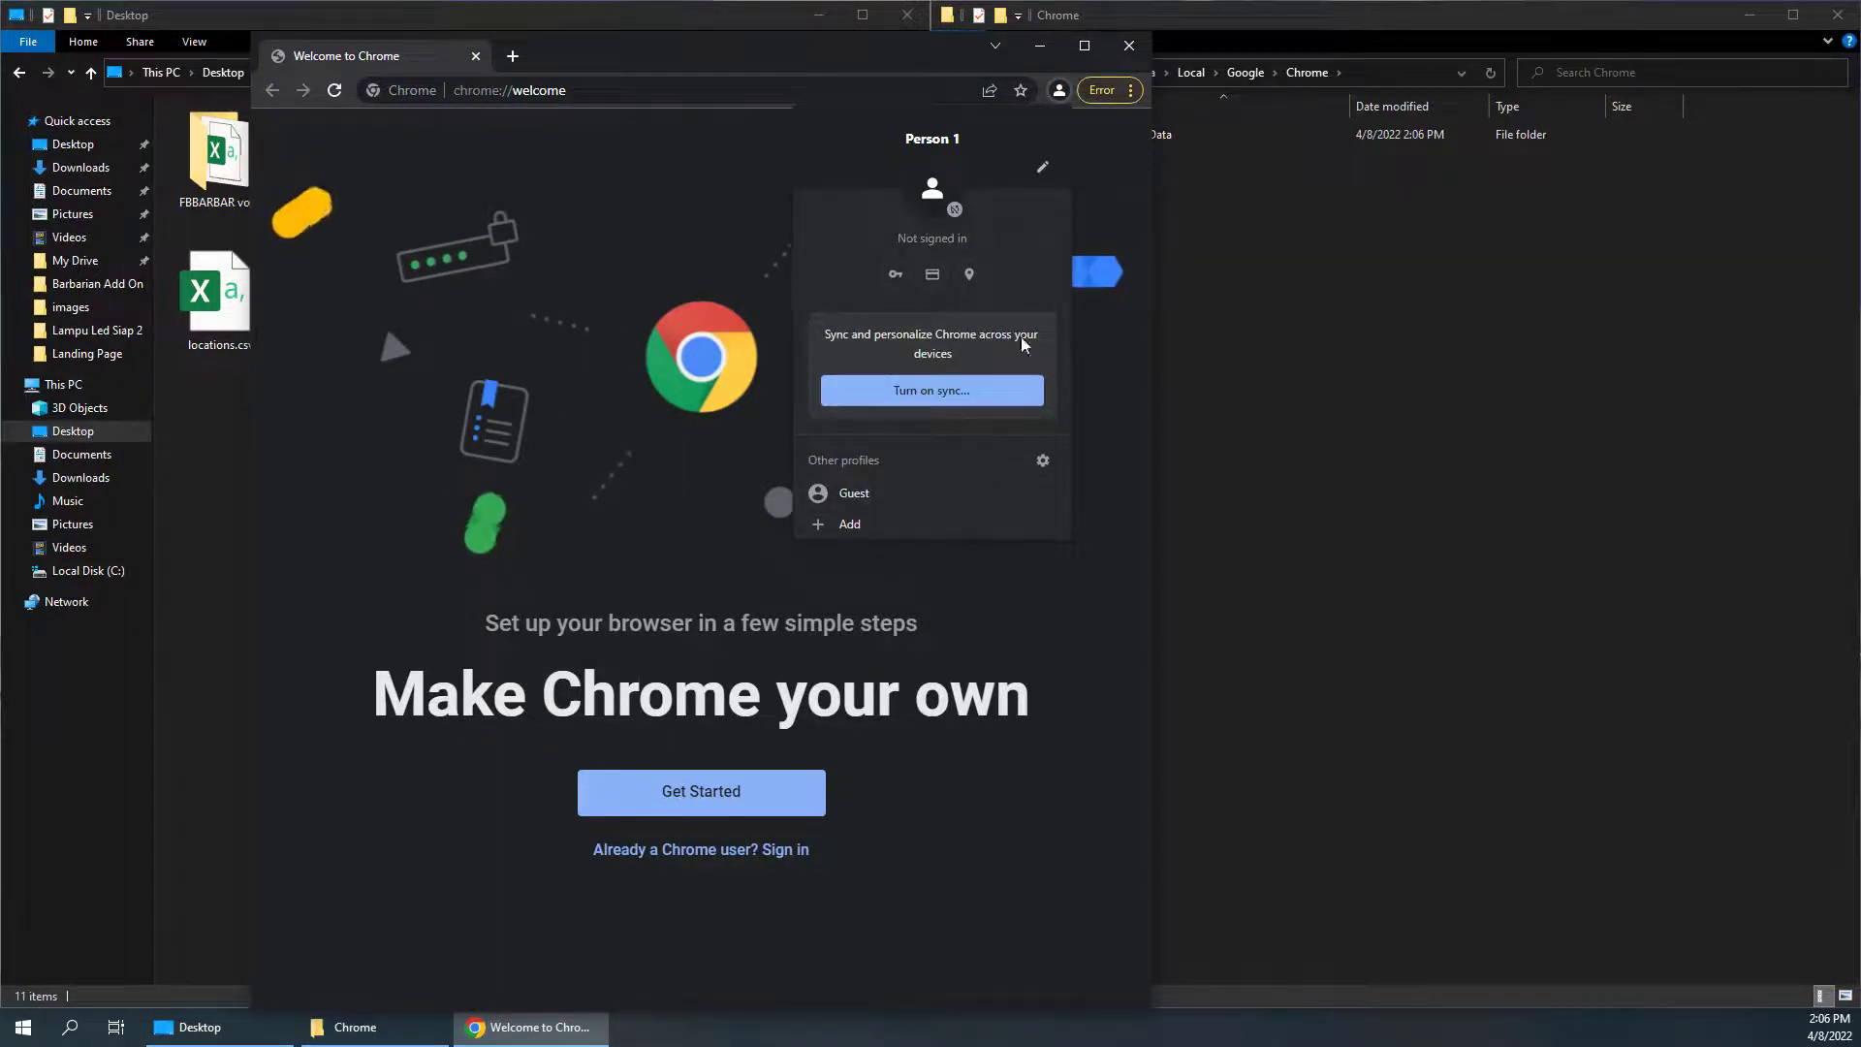
pyautogui.click(1129, 48)
pyautogui.click(1130, 50)
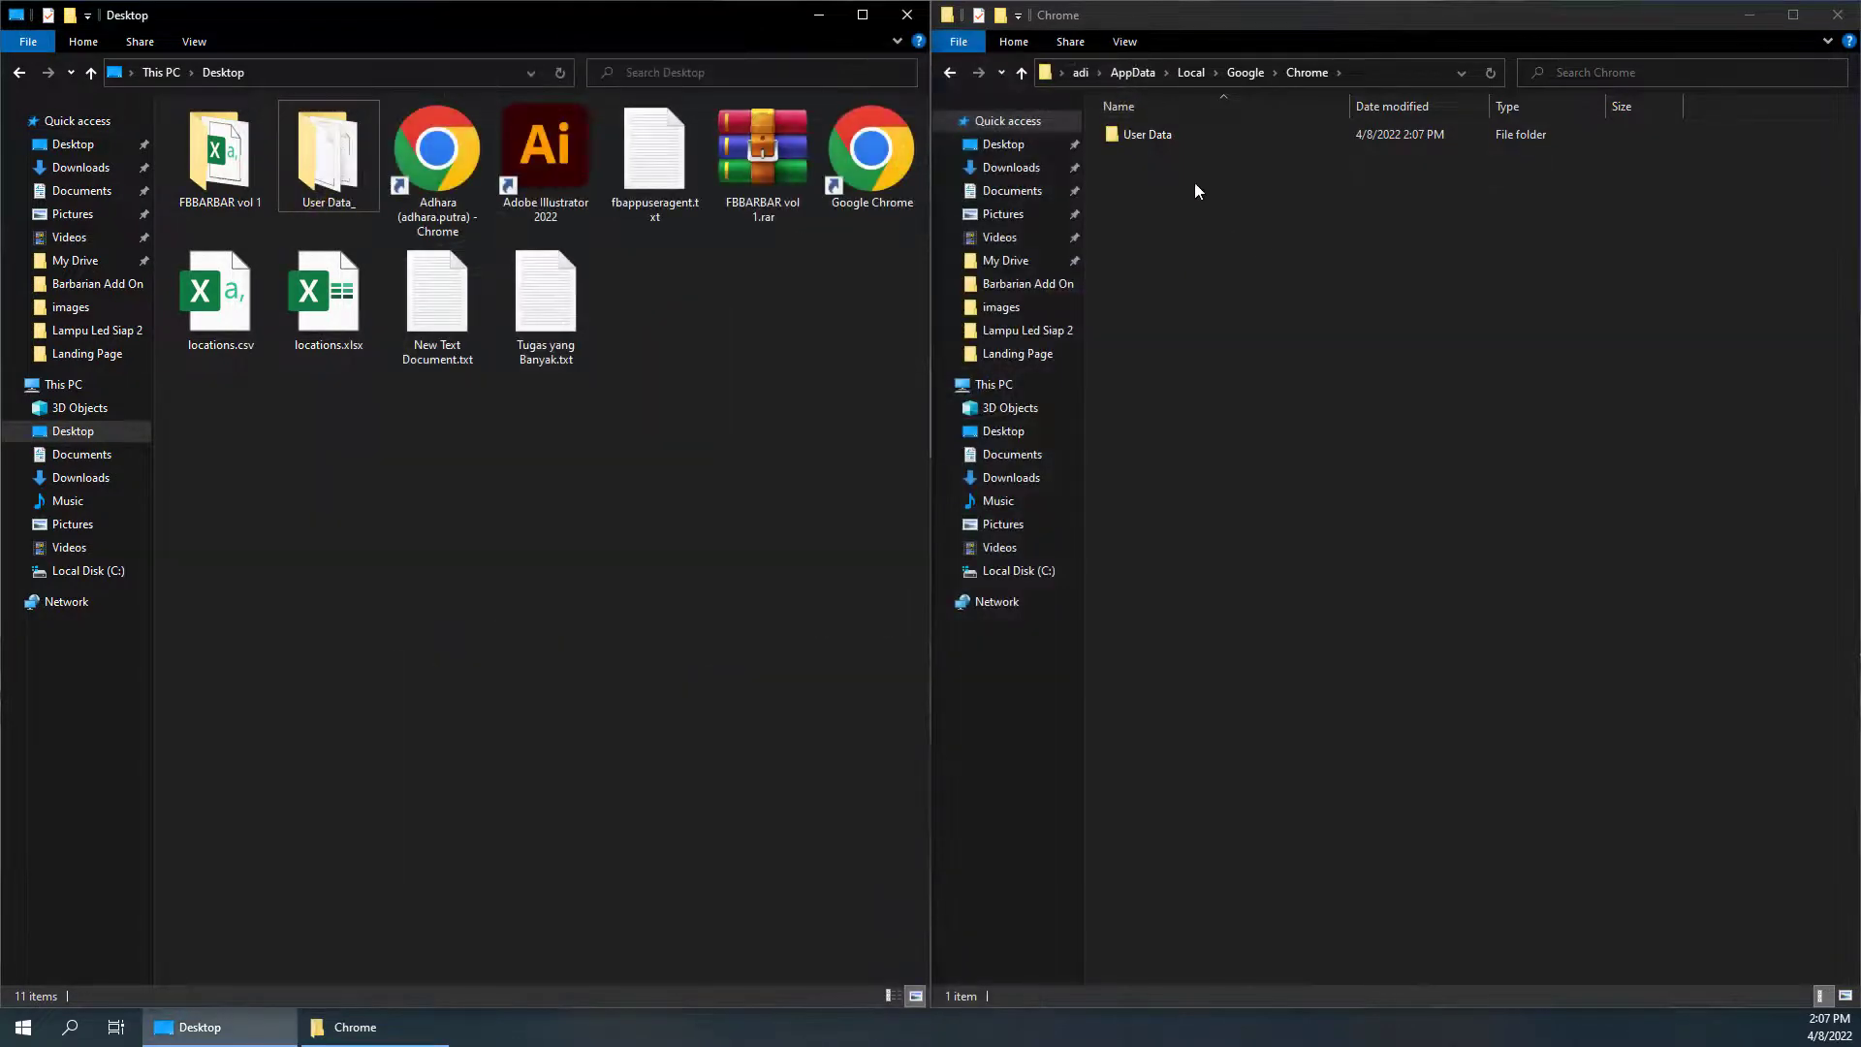
# Open the Desktop's User Data_ folder and scroll through its profile folders
pyautogui.click(1159, 136)
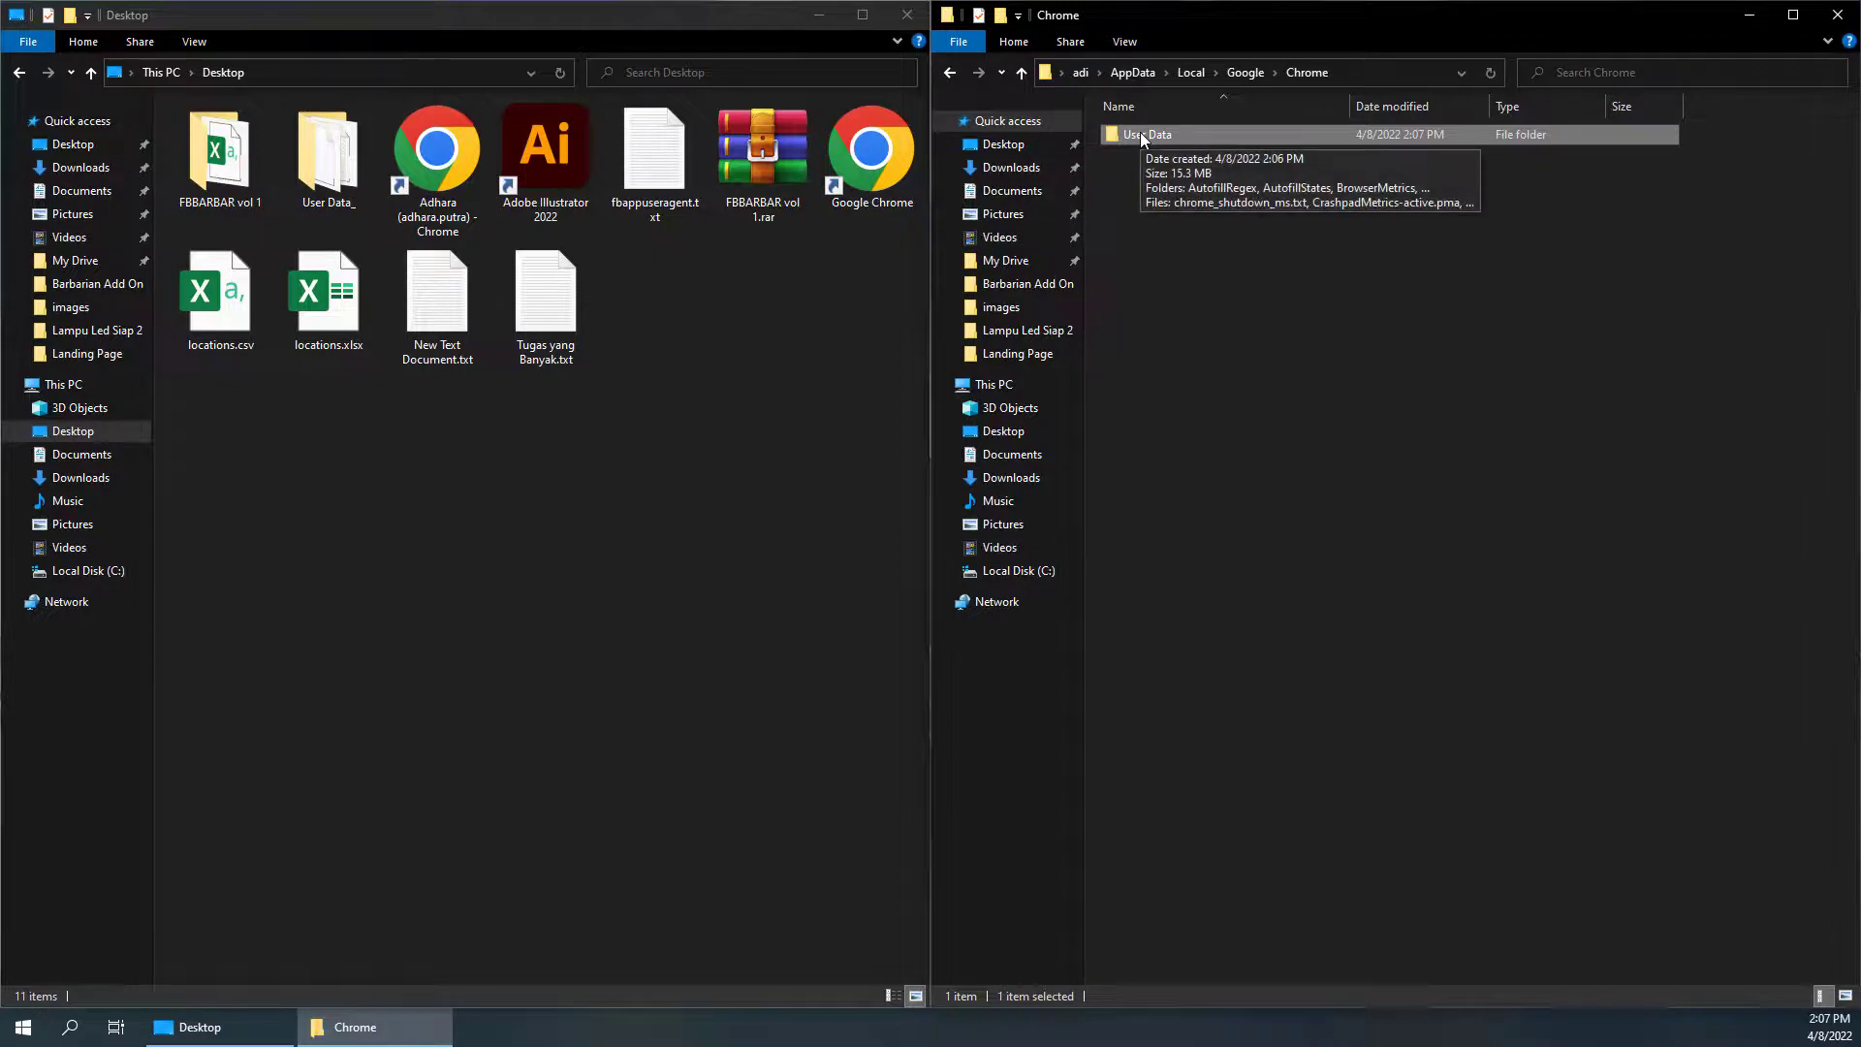
pyautogui.click(336, 175)
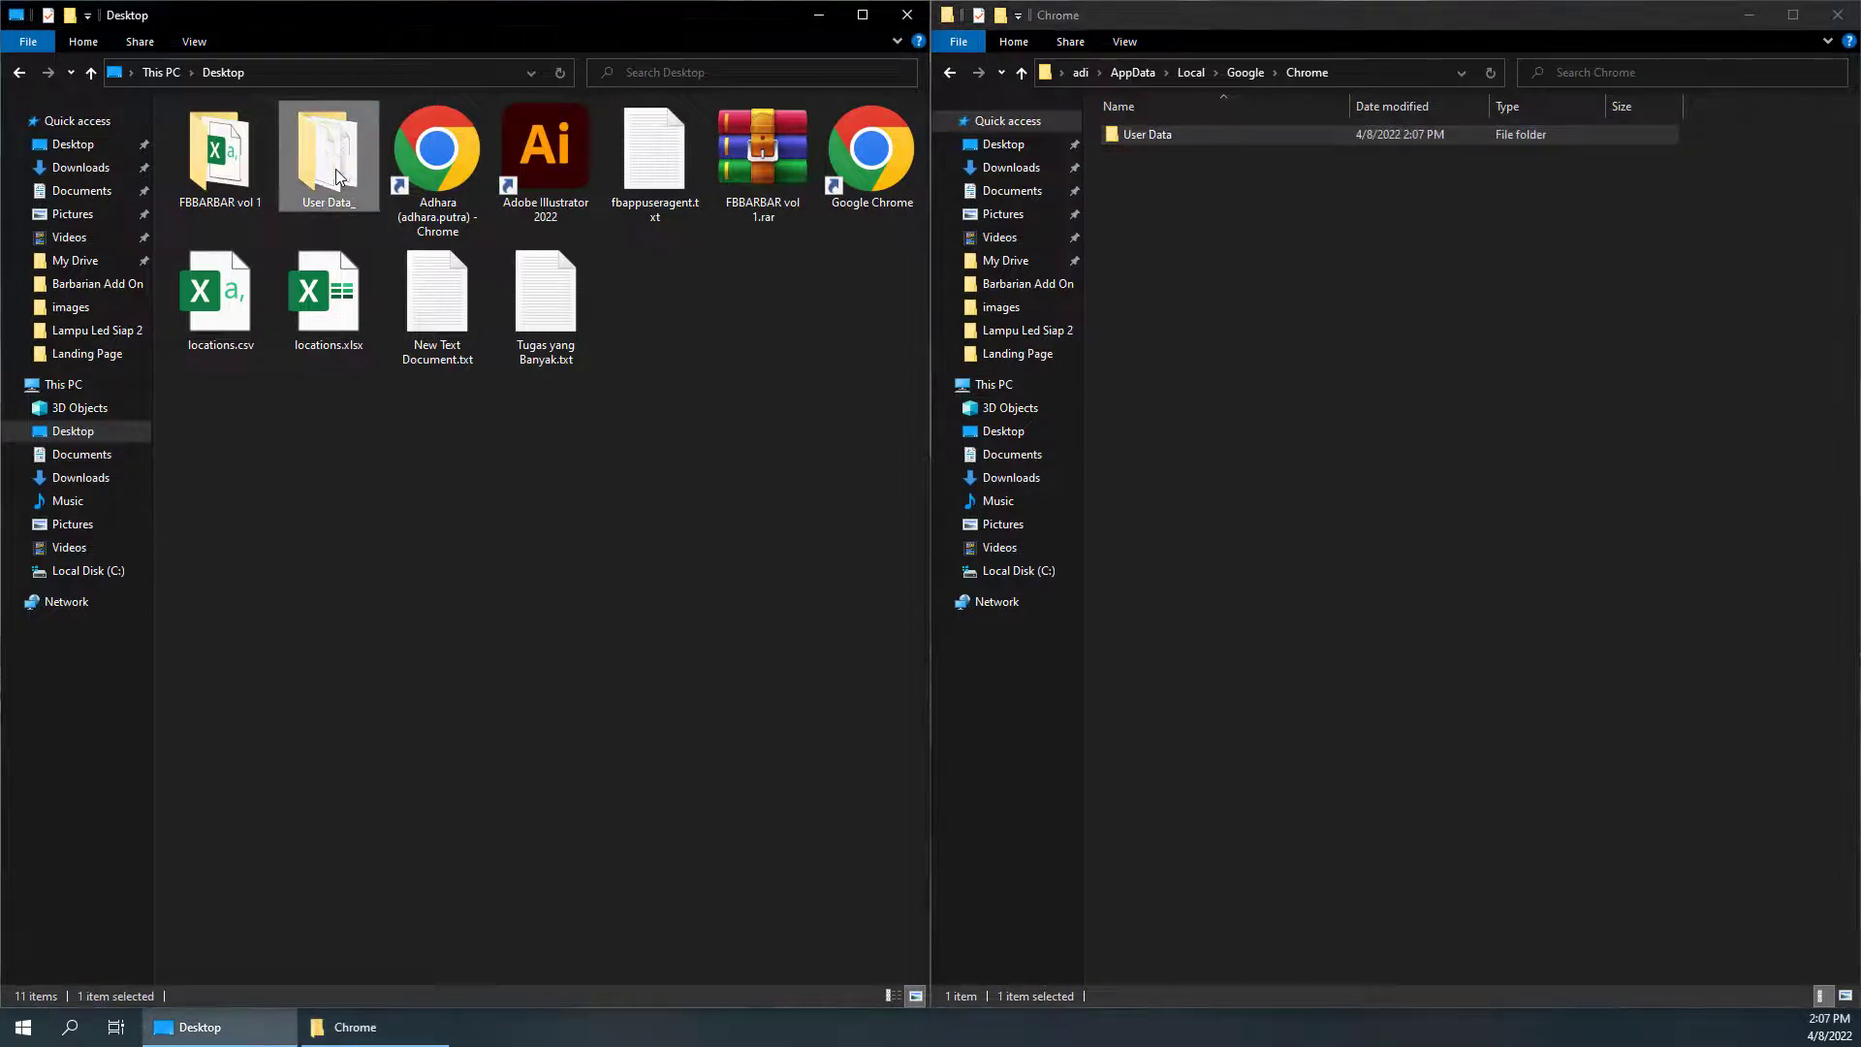
pyautogui.doubleClick(330, 157)
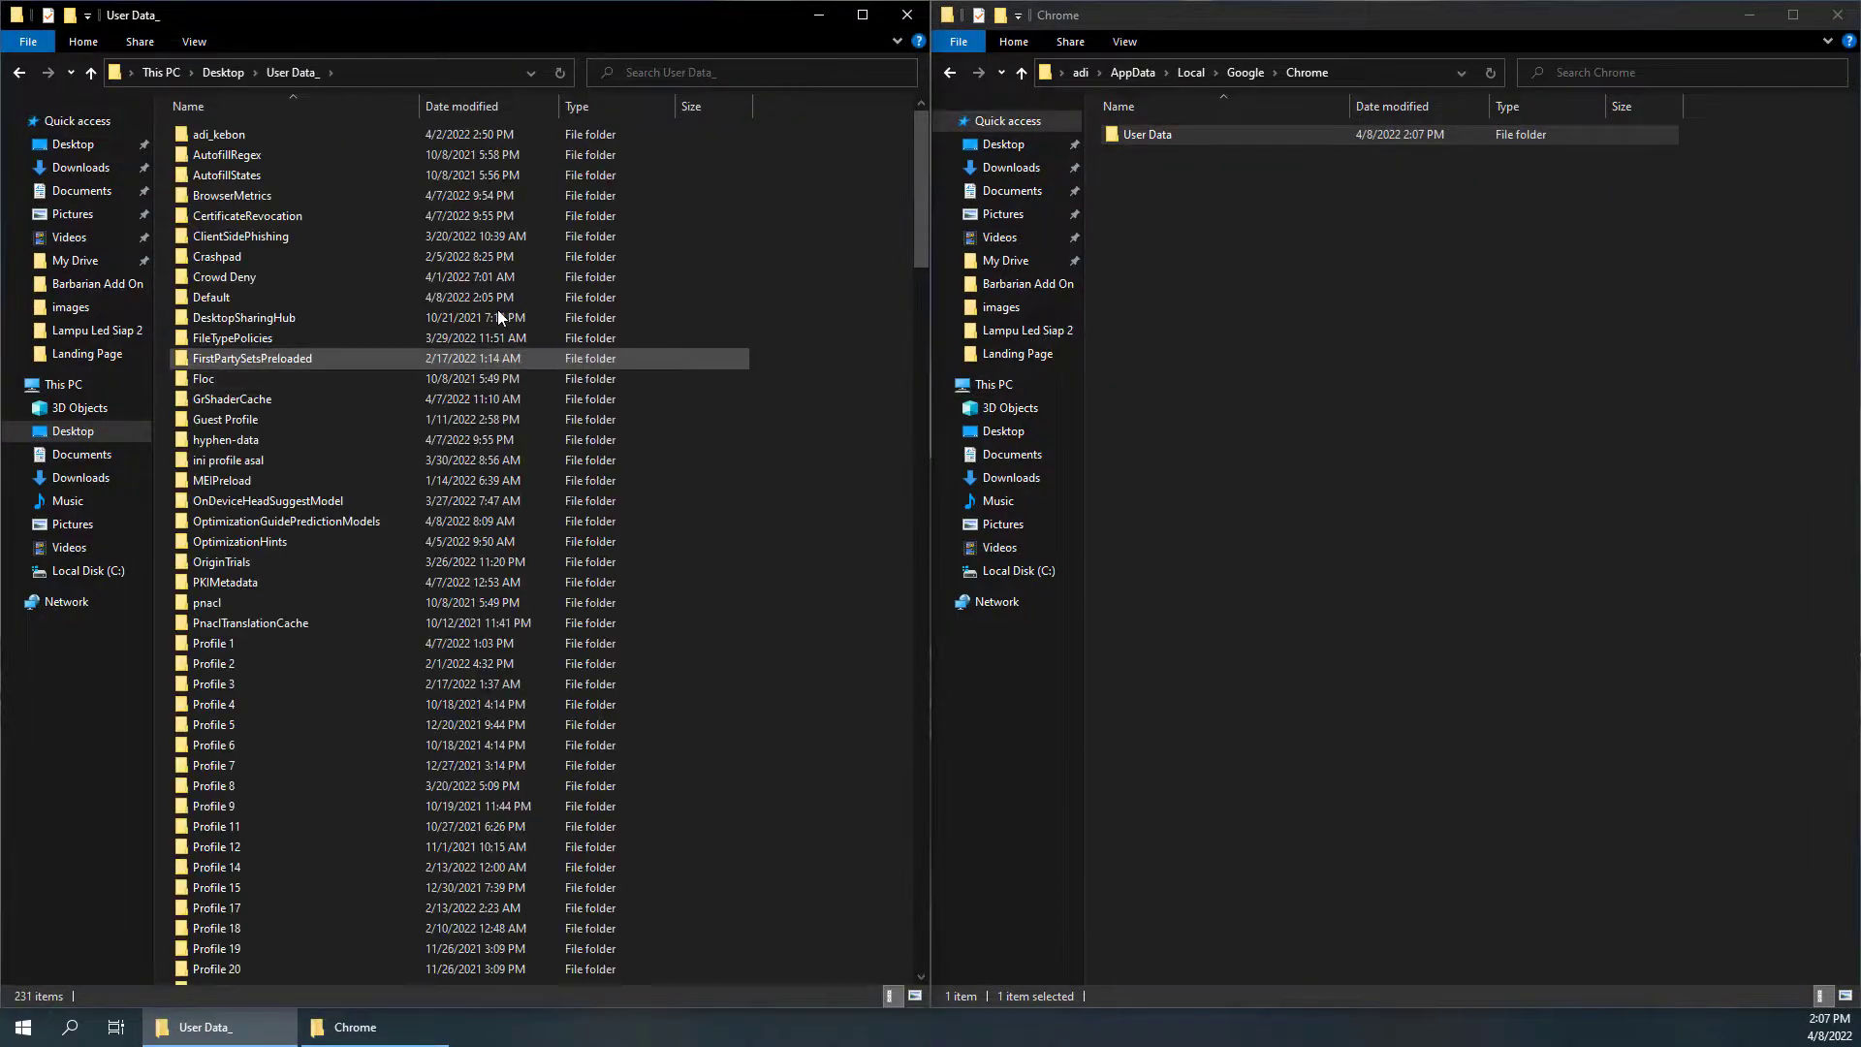
pyautogui.scroll(-6, 432, 359)
pyautogui.scroll(-20, 260, 478)
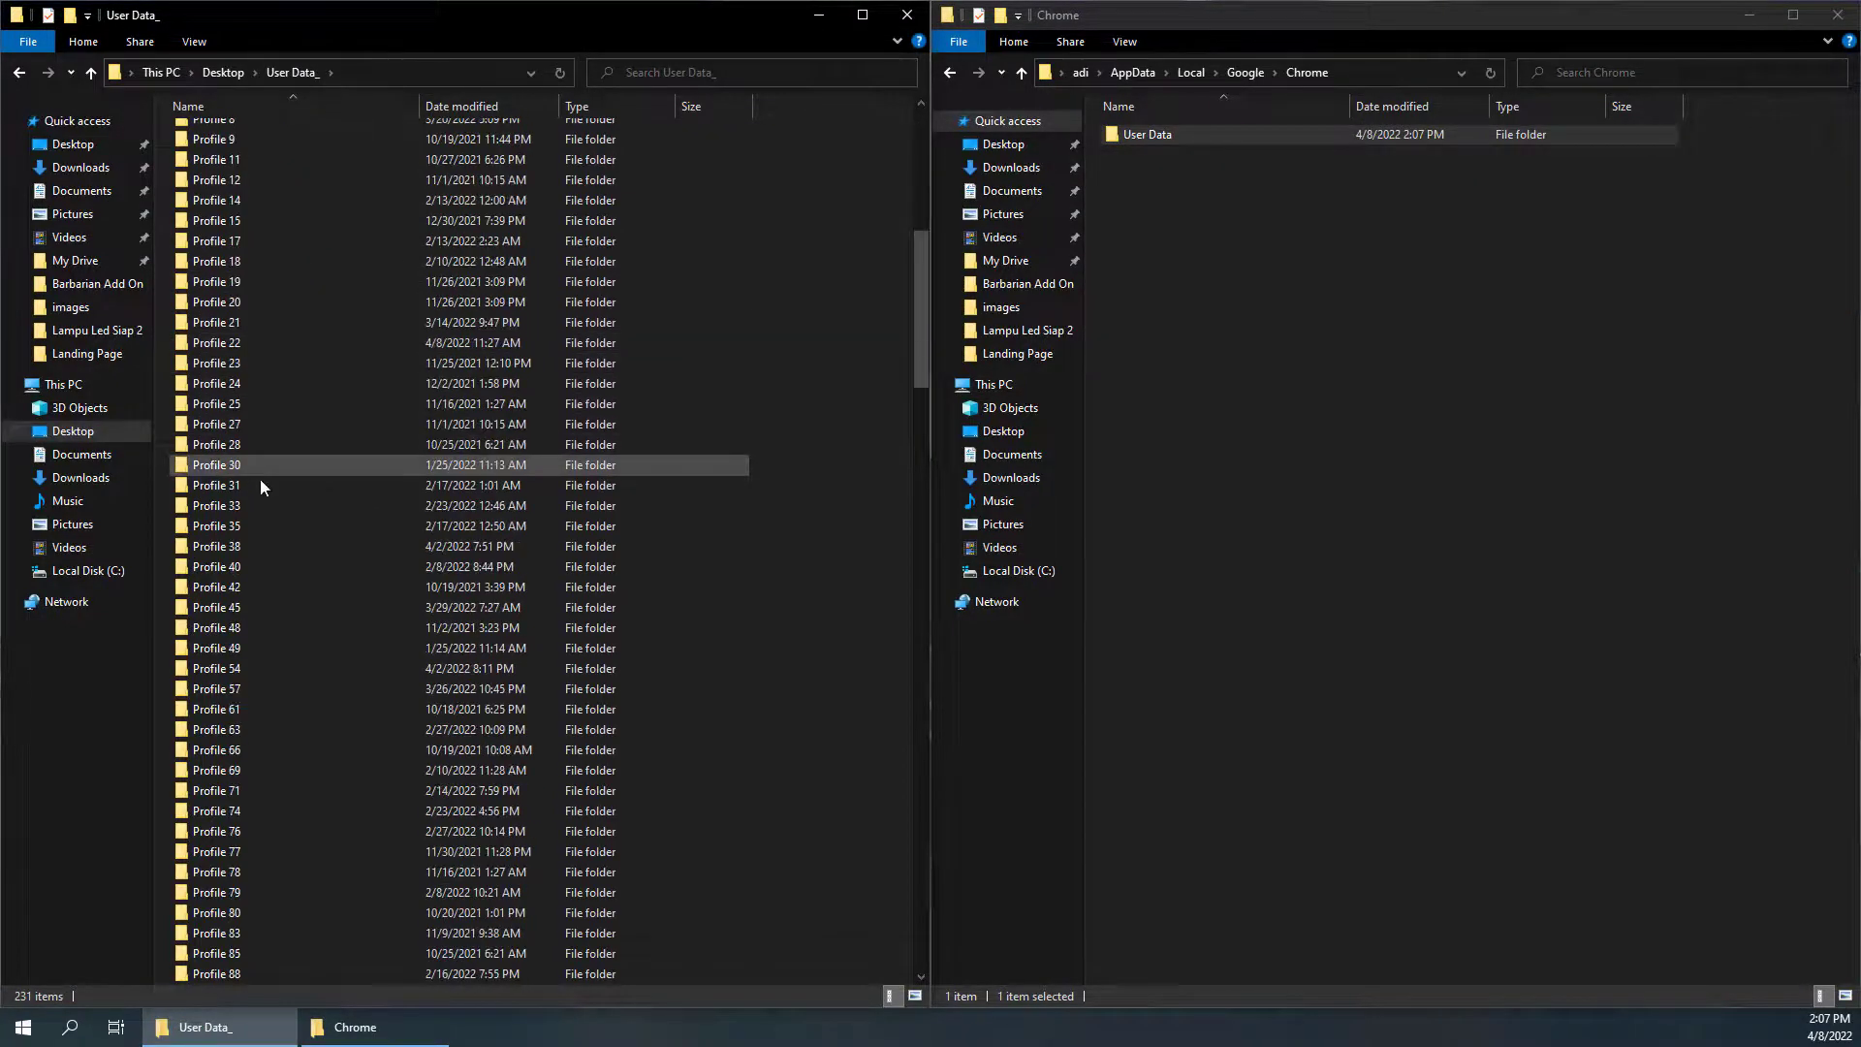
pyautogui.scroll(-20, 262, 484)
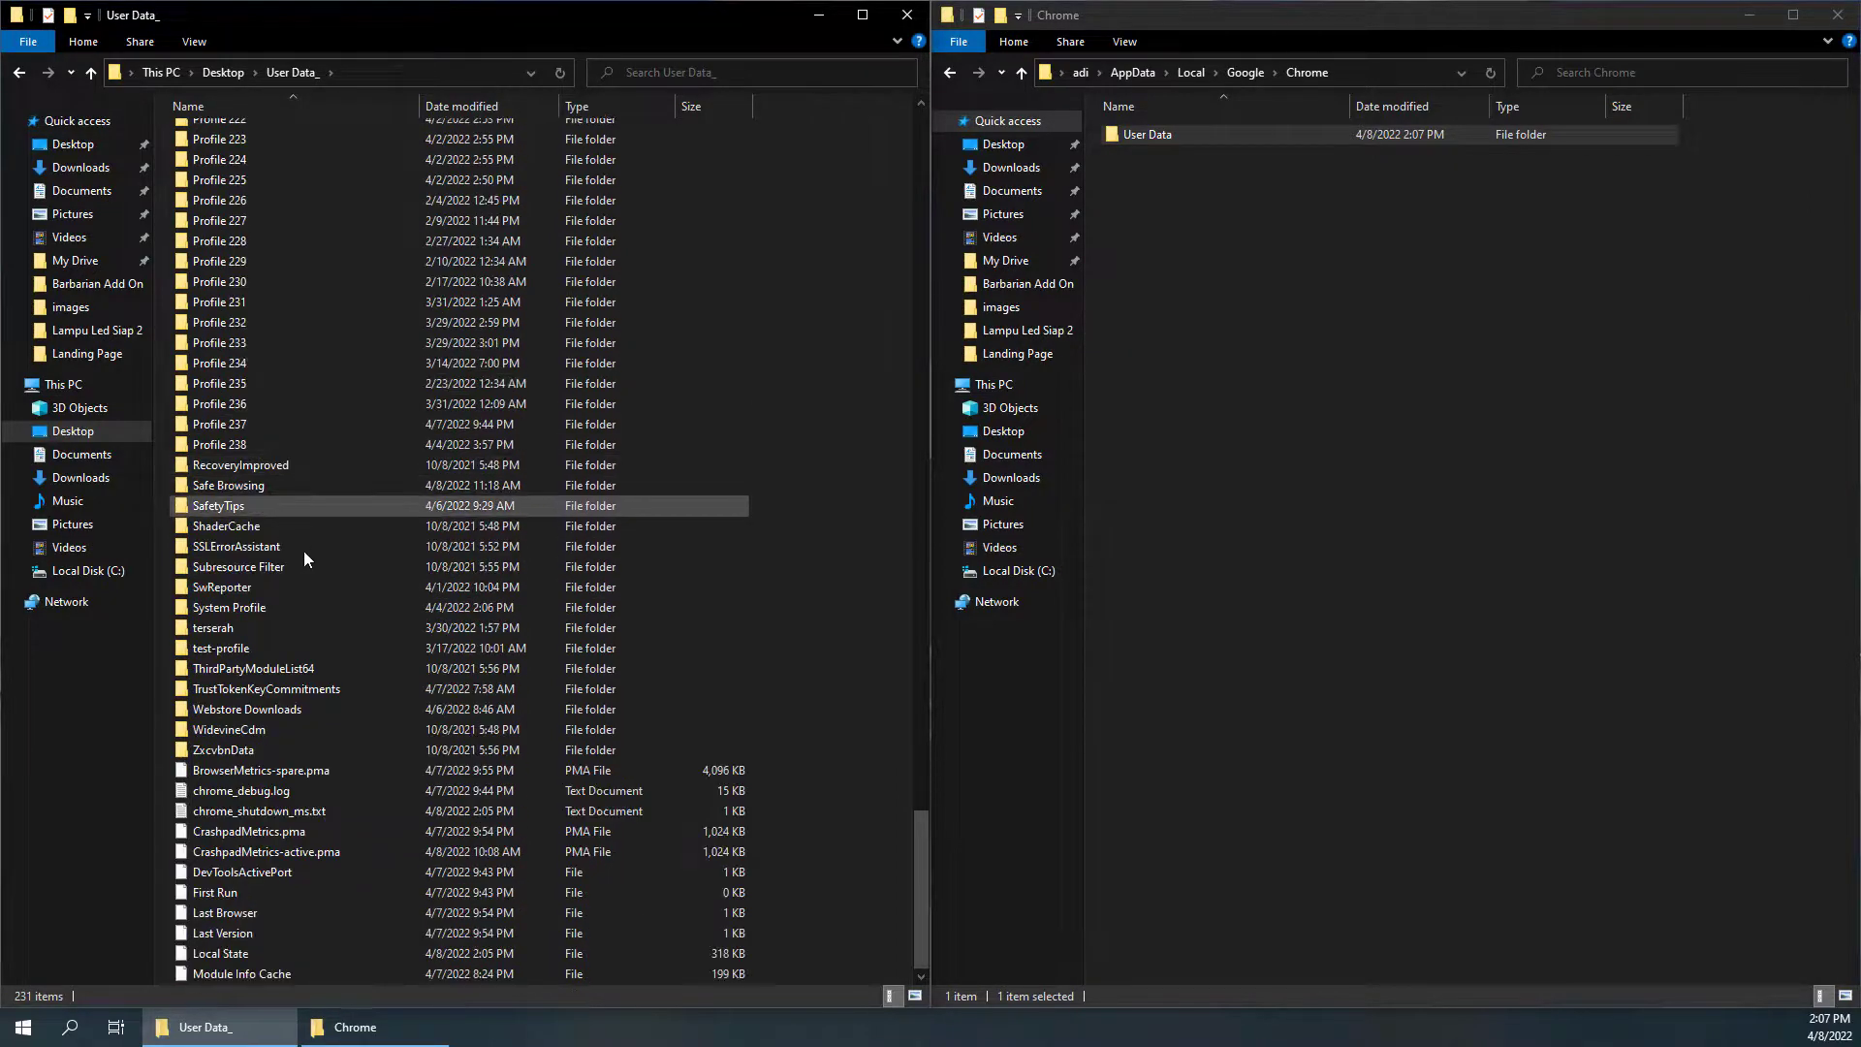
# Inspect the new User Data folder's Default profile, then return to the Chrome folder
pyautogui.doubleClick(1150, 131)
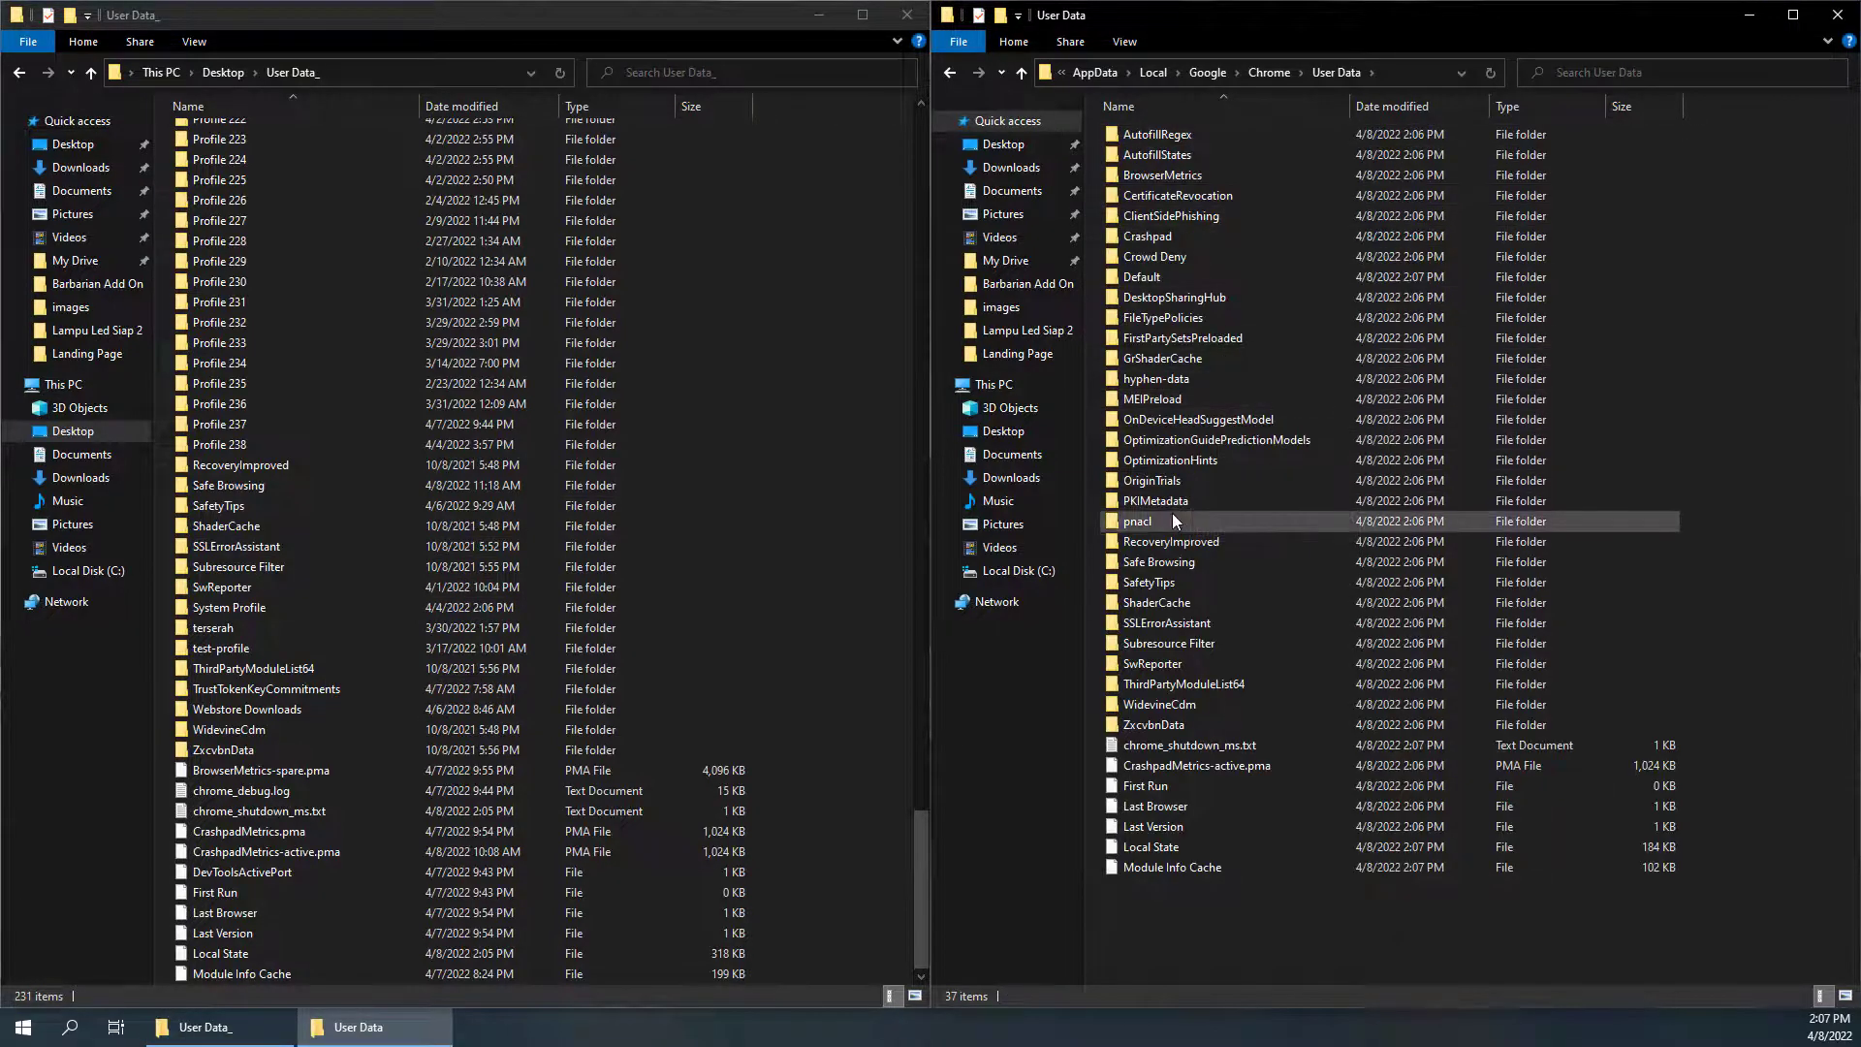
pyautogui.click(1137, 280)
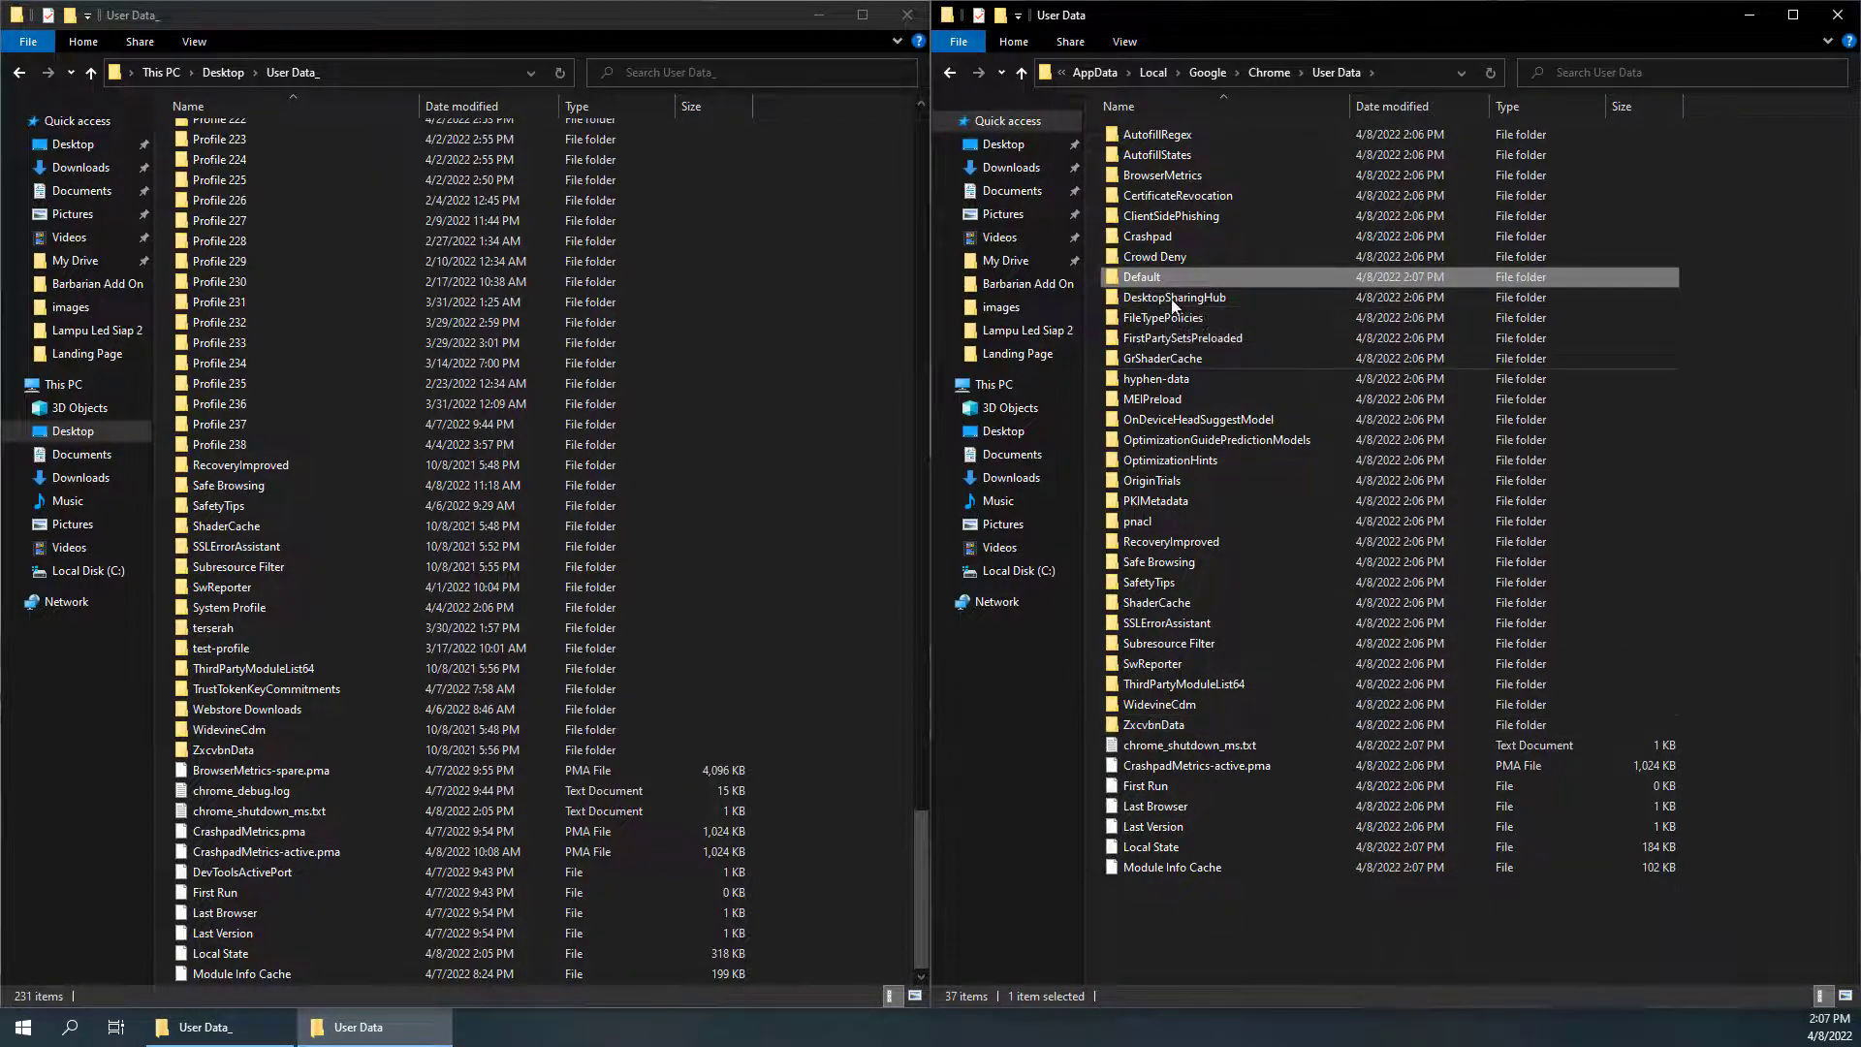
pyautogui.click(1287, 70)
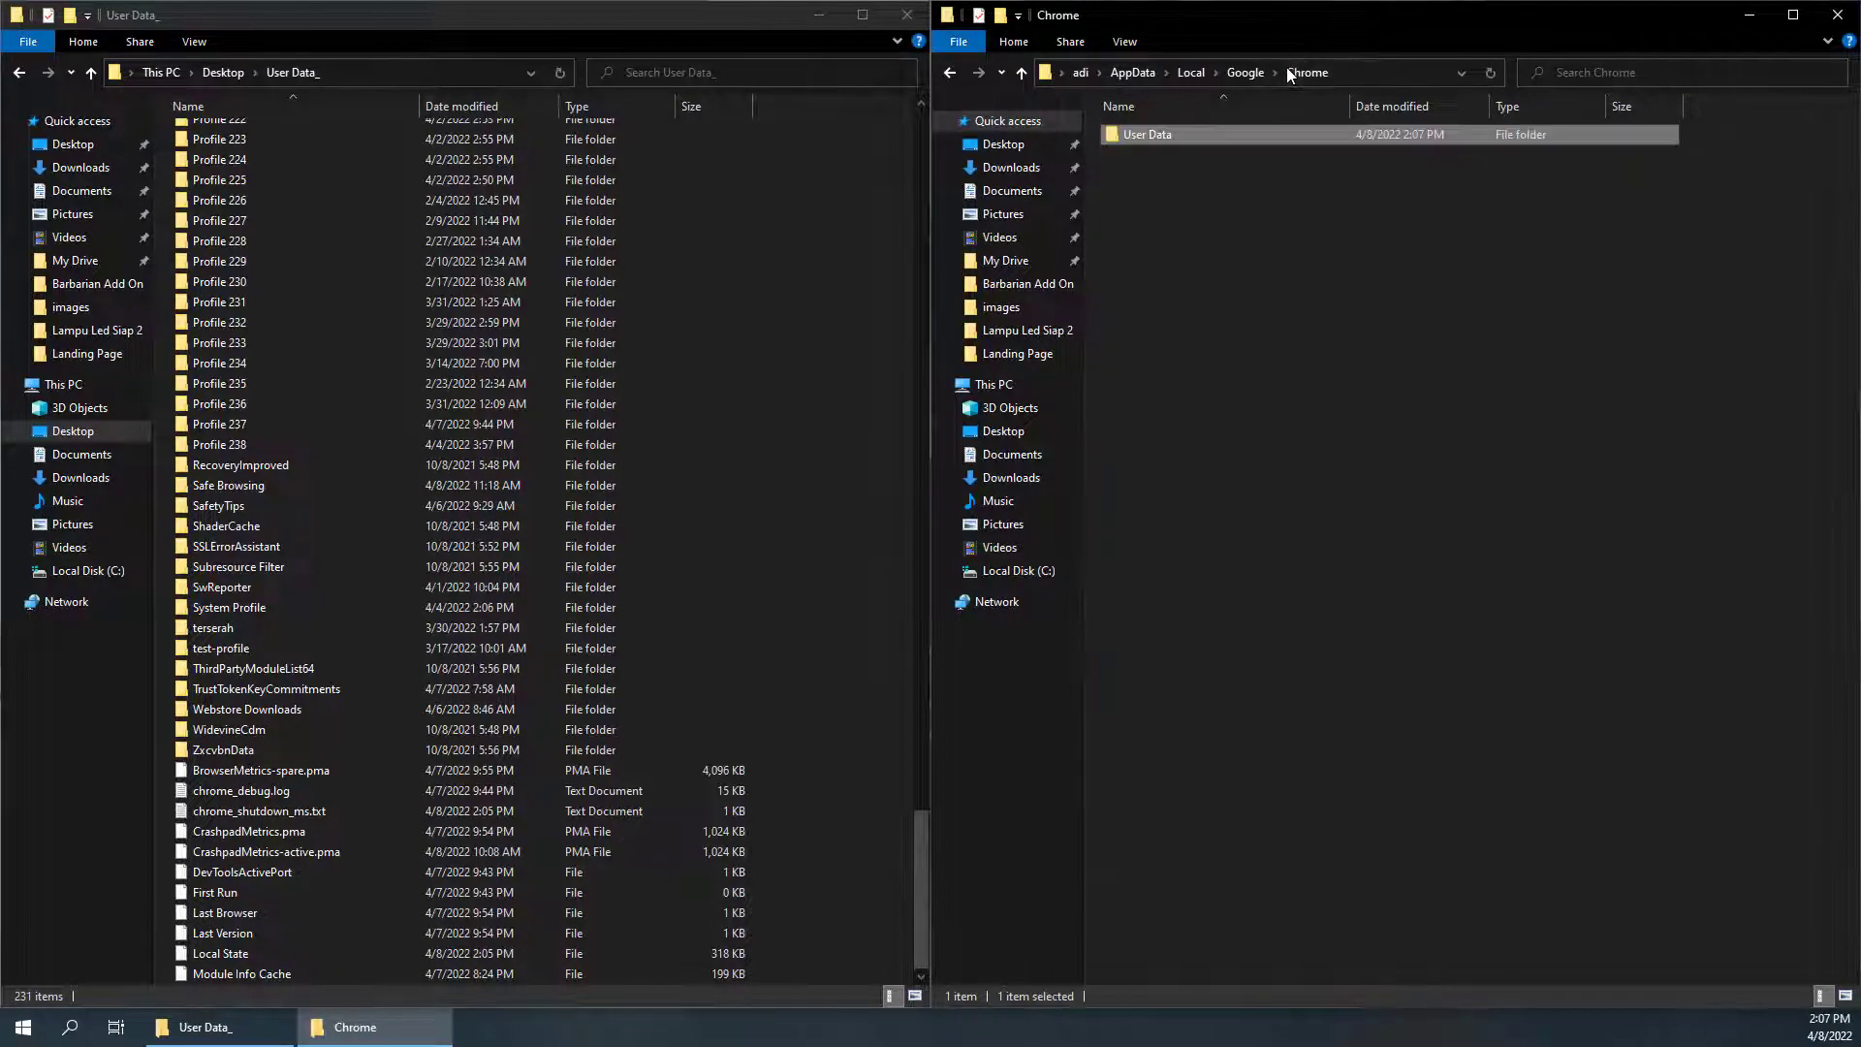